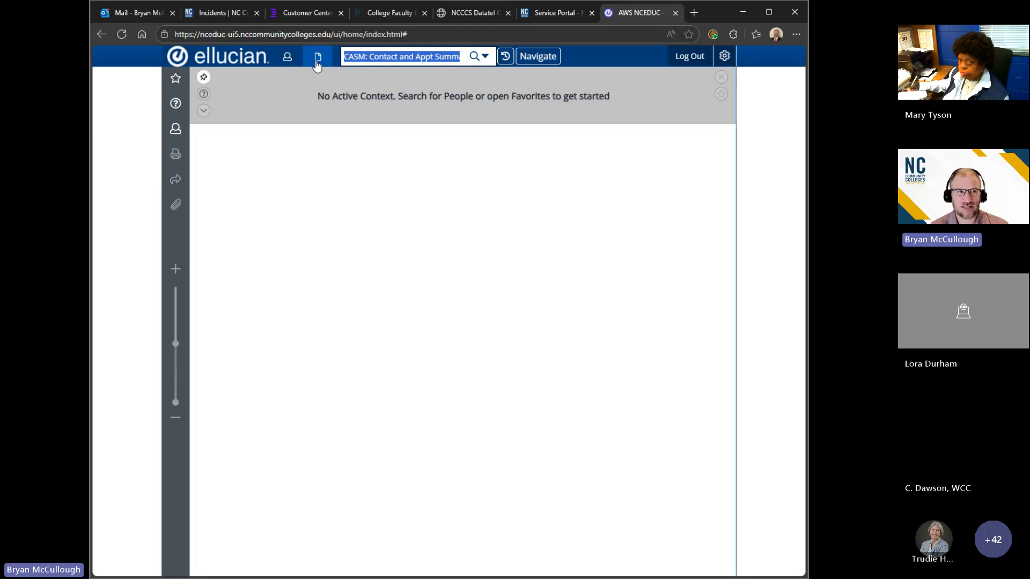
# Step: Search for the CASM form and open Contact and Appt Summary
pyautogui.click(289, 60)
pyautogui.click(318, 57)
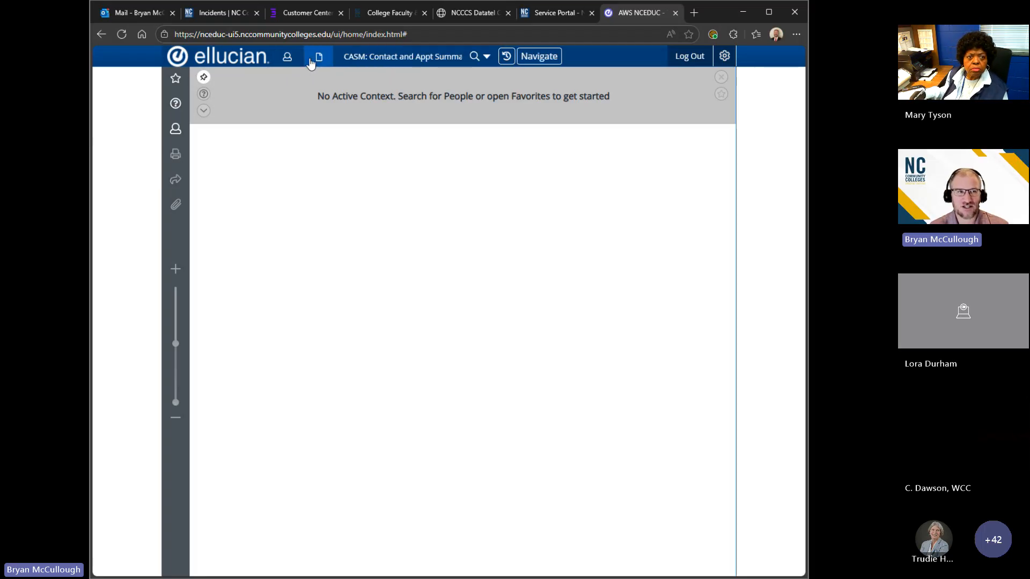
pyautogui.click(397, 56)
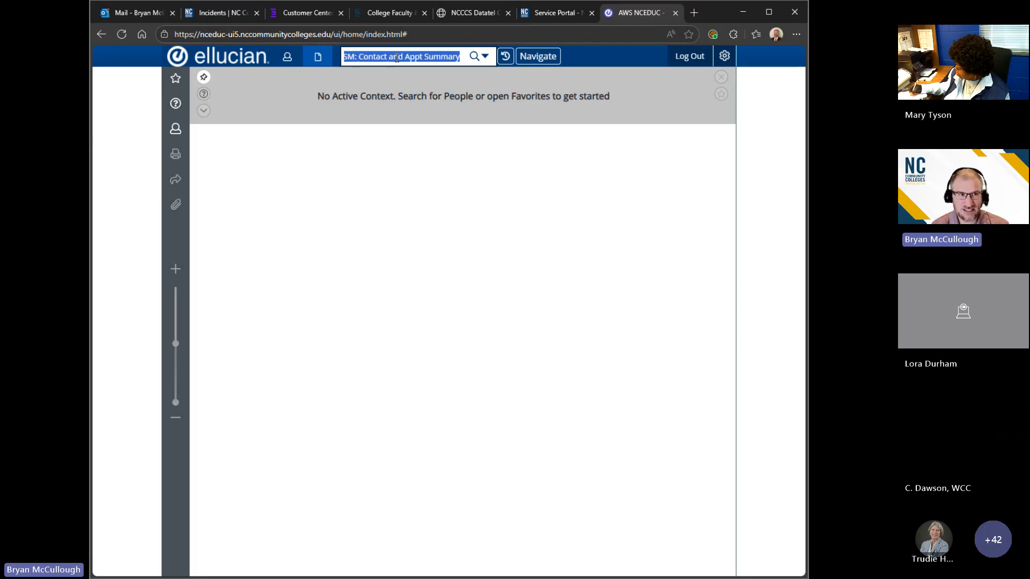
pyautogui.write('CASM')
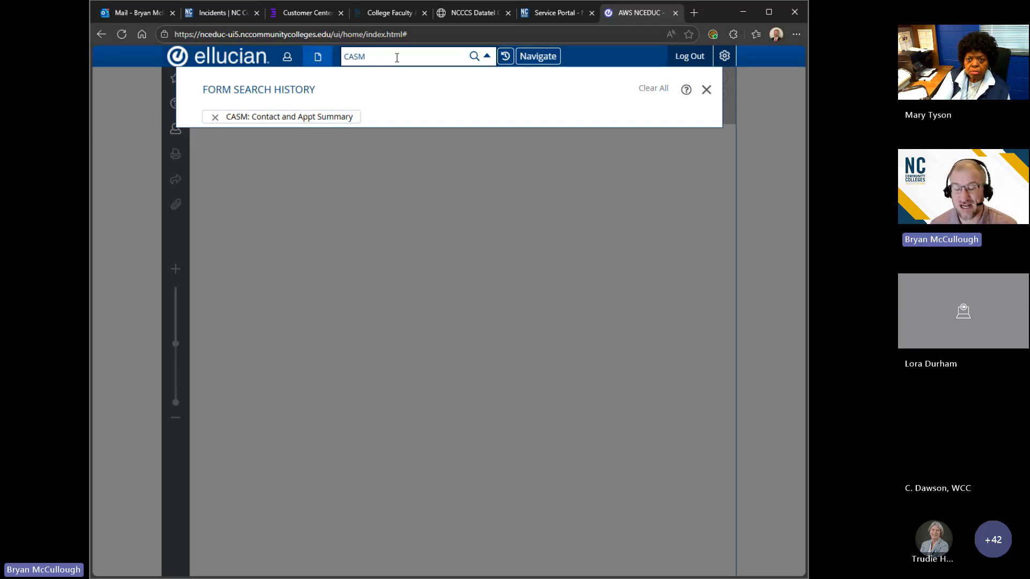
pyautogui.press('Return')
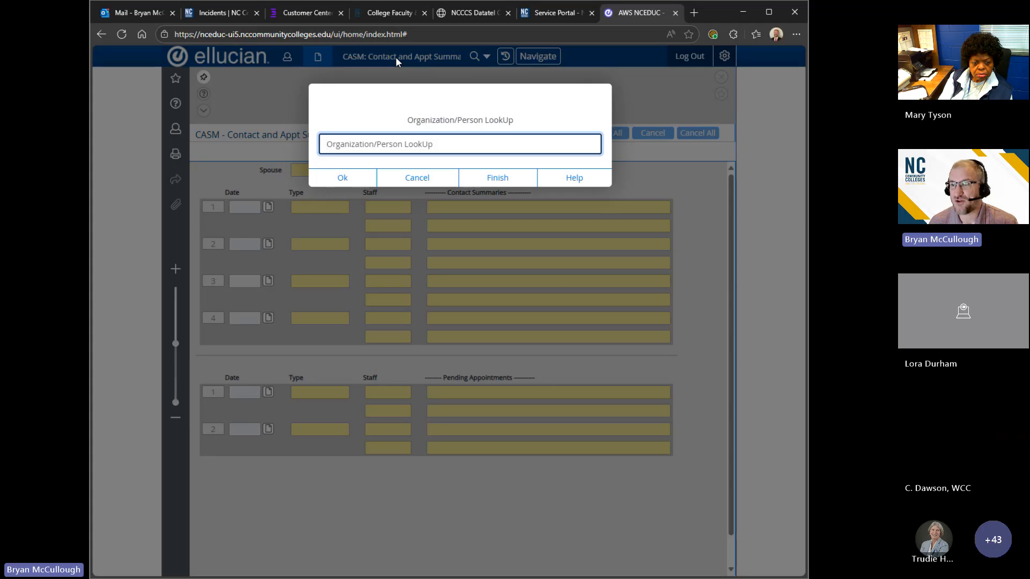
# Step: Look up the test student by name and open the matching person record in the CASM form
pyautogui.write('b')
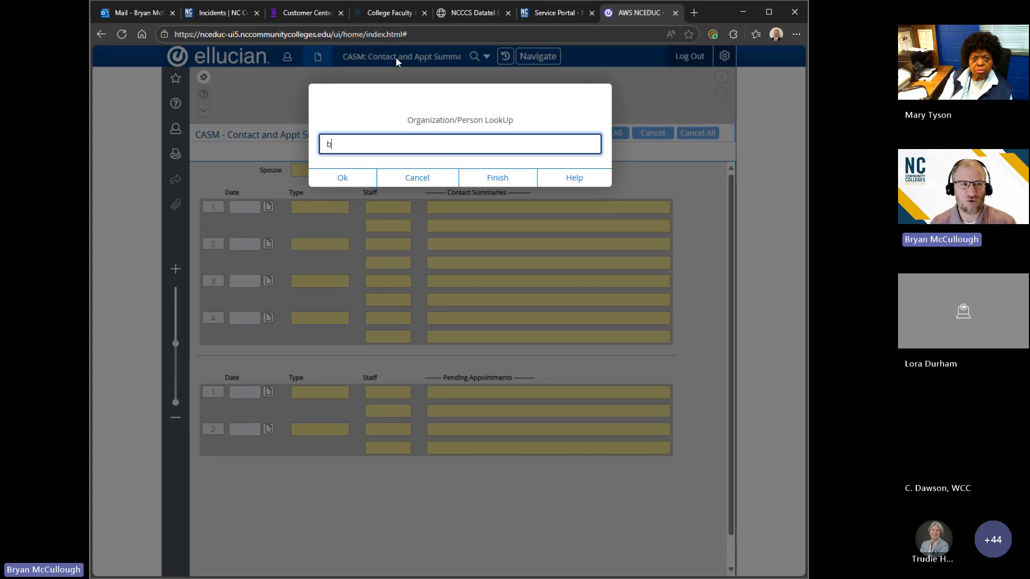
pyautogui.write('etty test')
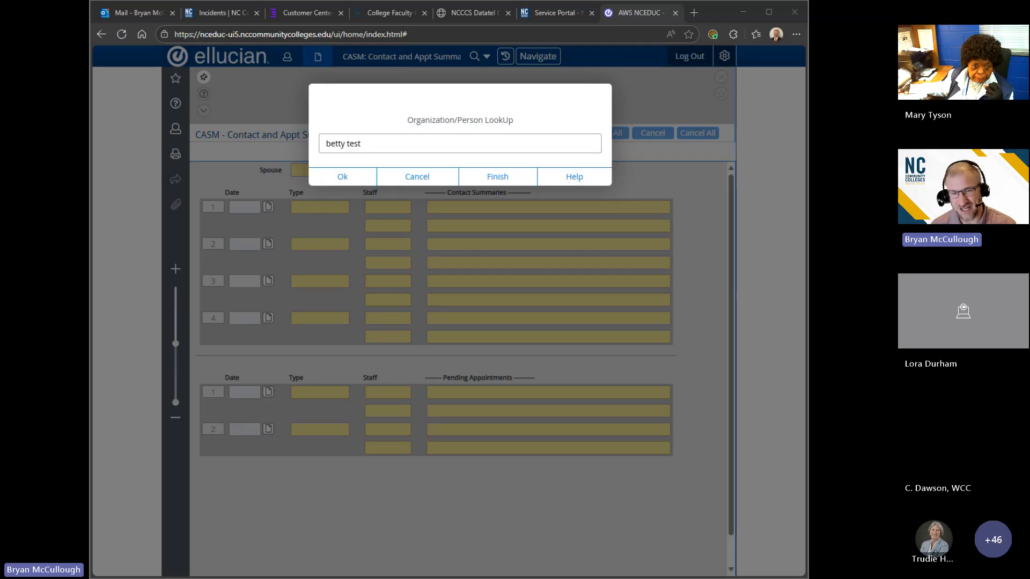
pyautogui.click(438, 150)
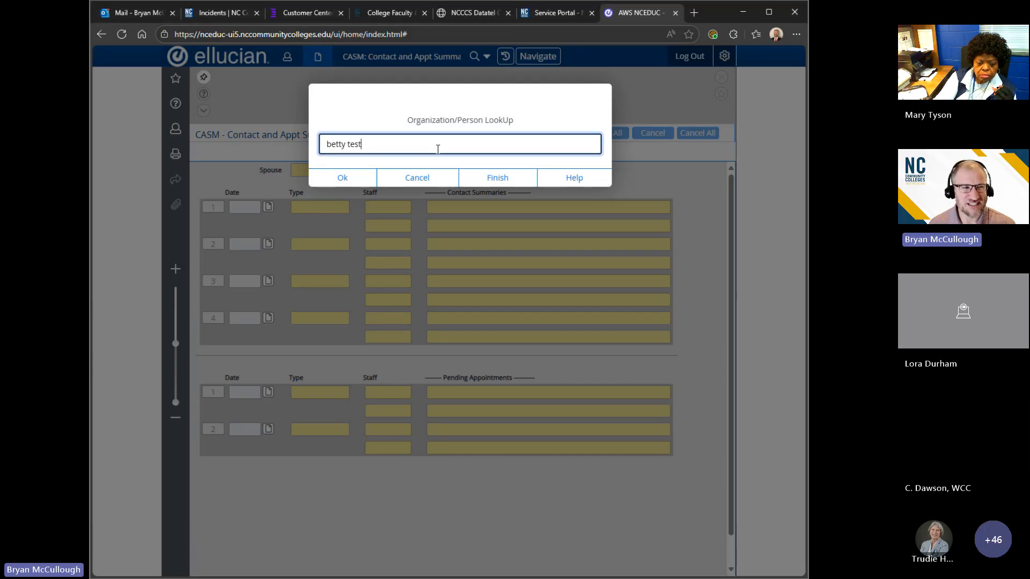
pyautogui.press('Return')
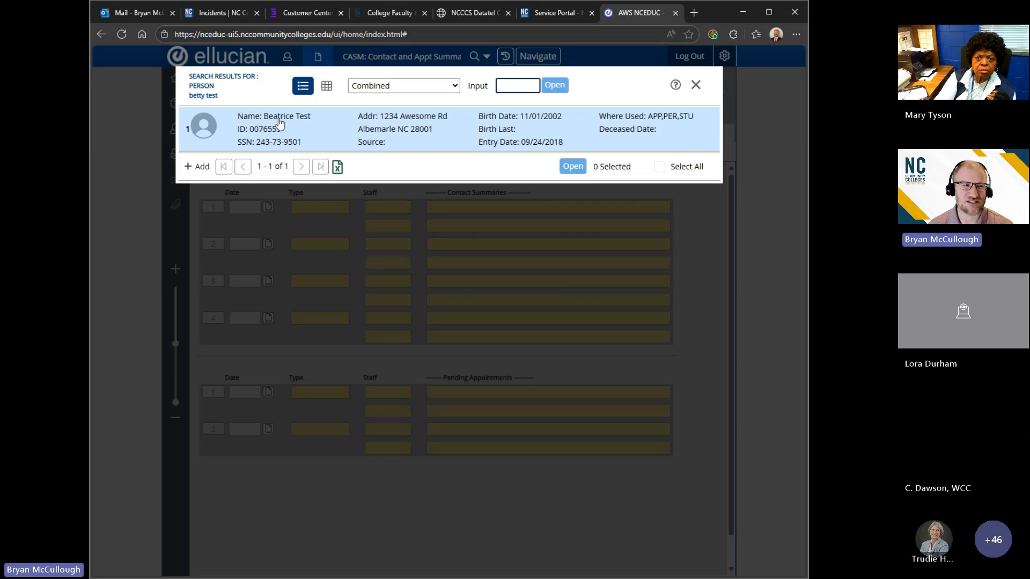
pyautogui.doubleClick(459, 128)
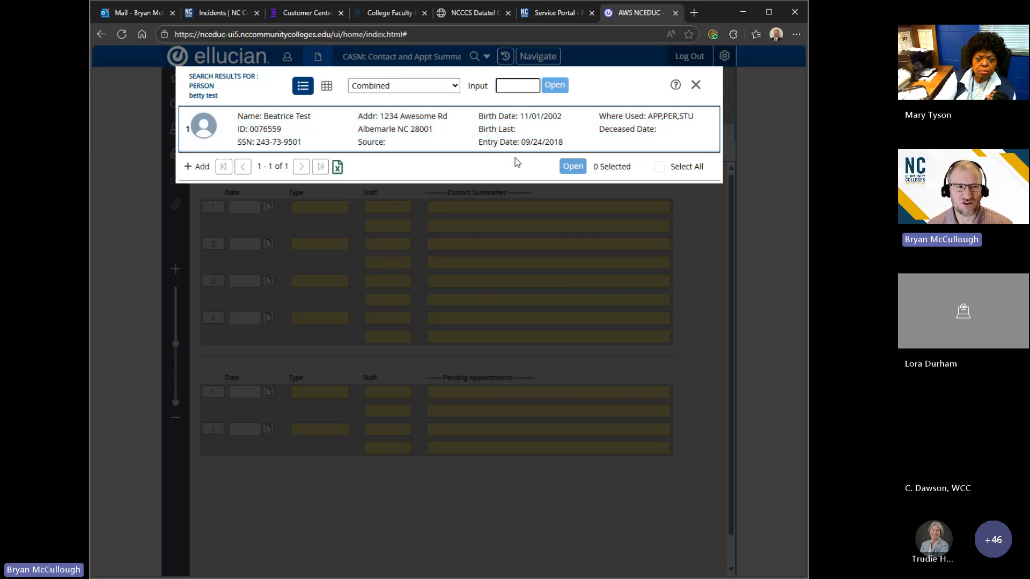
pyautogui.doubleClick(436, 144)
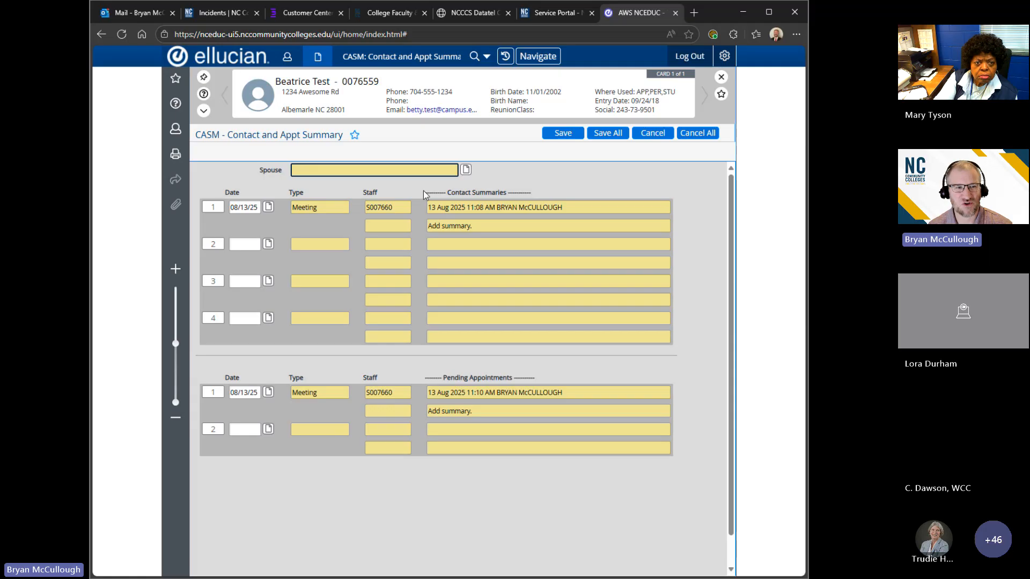
# Step: Open the contact history details for the first entry under Contact Summaries
pyautogui.moveTo(423, 193); pyautogui.dragTo(507, 191)
pyautogui.click(522, 191)
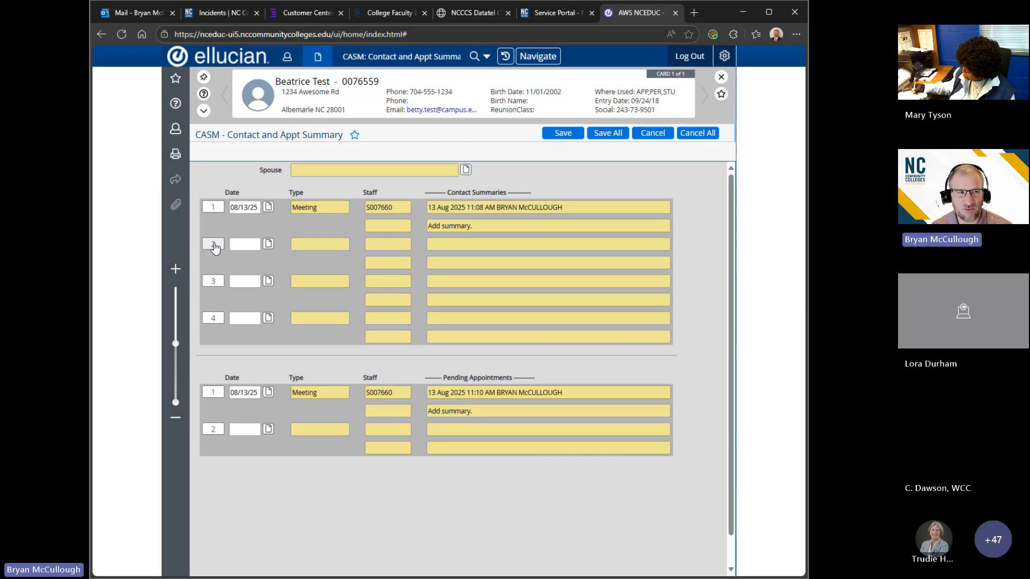
pyautogui.click(268, 207)
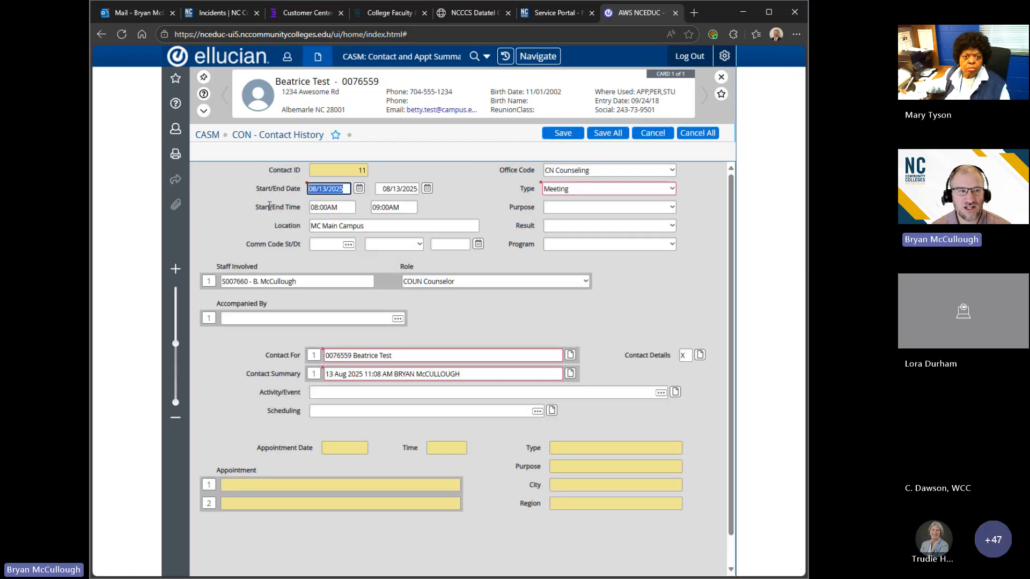
# Step: Review the contact's start and end dates, times, type, contact person and location in the Contact History form
pyautogui.click(322, 188)
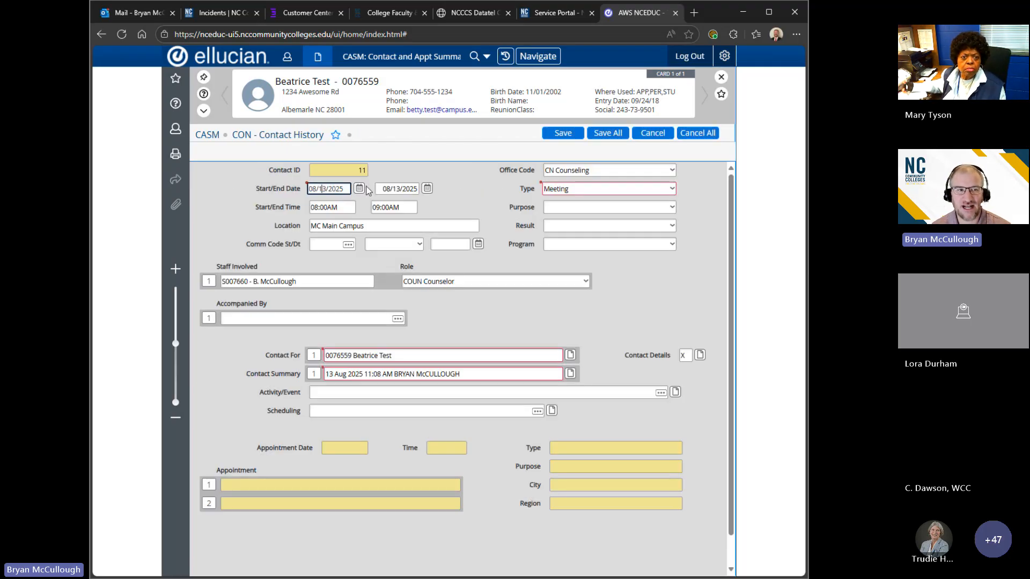
pyautogui.click(394, 189)
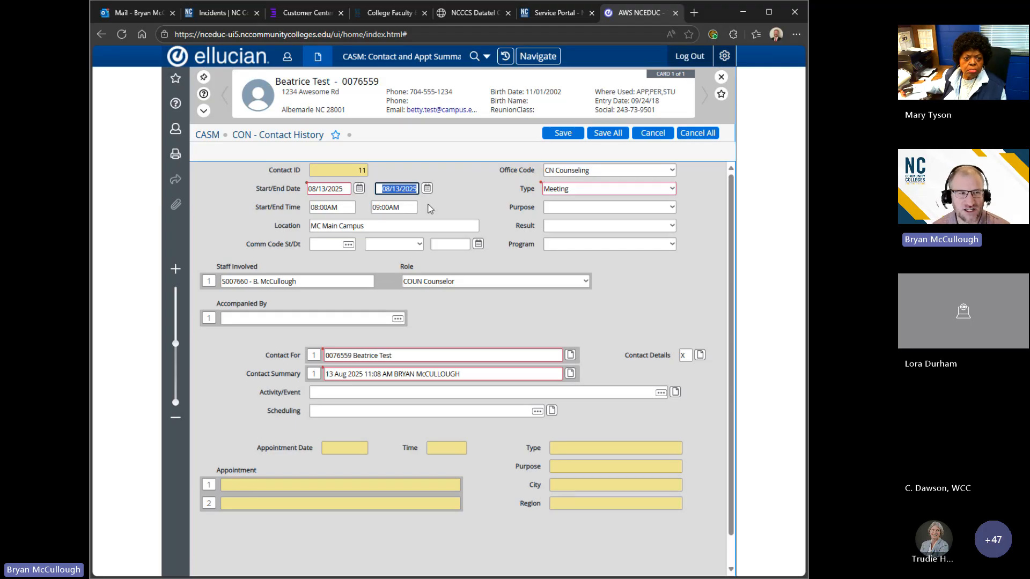
pyautogui.click(338, 188)
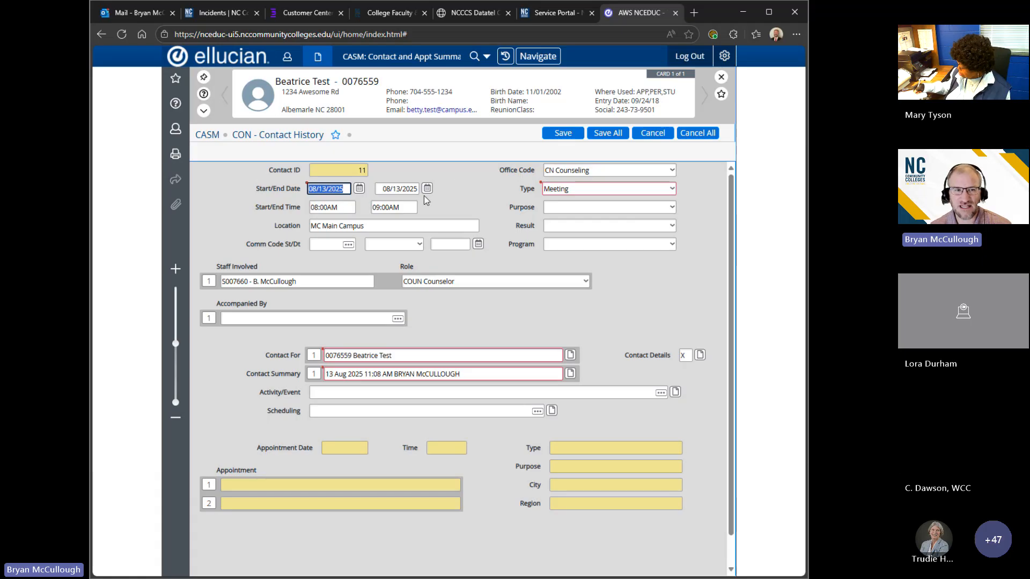
pyautogui.click(560, 187)
pyautogui.click(418, 355)
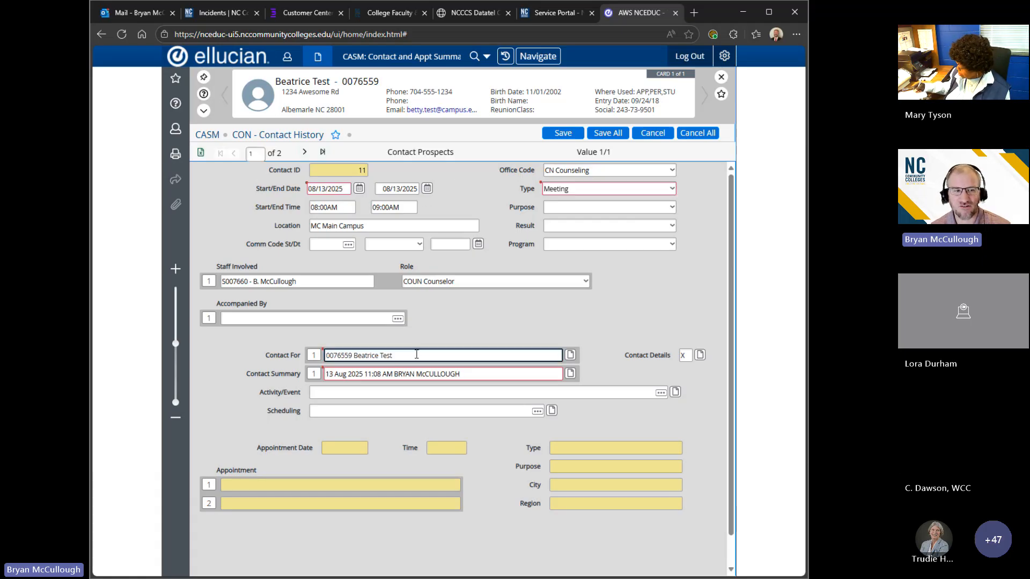
pyautogui.press('Tab')
pyautogui.click(179, 277)
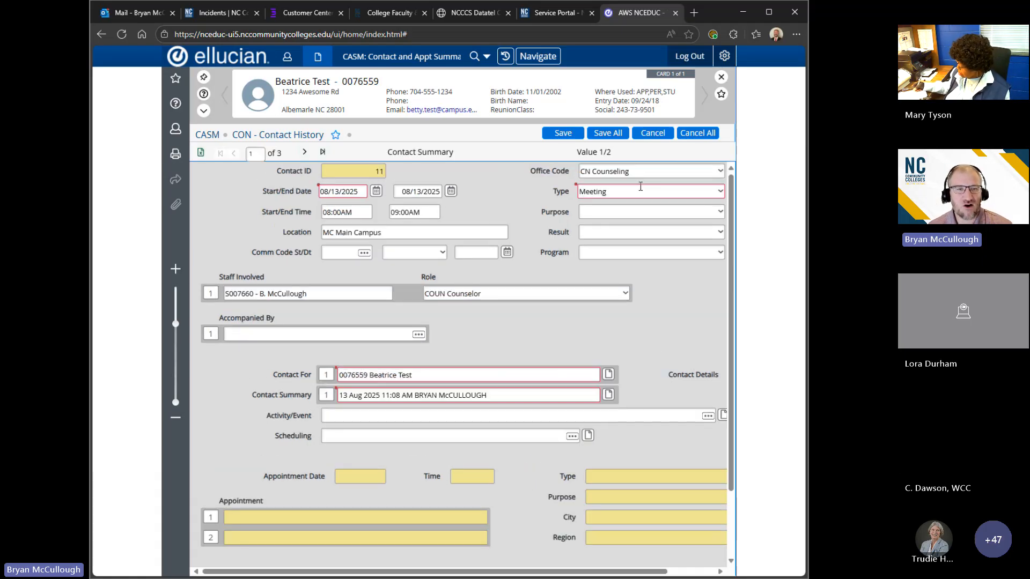
pyautogui.click(346, 211)
pyautogui.click(435, 210)
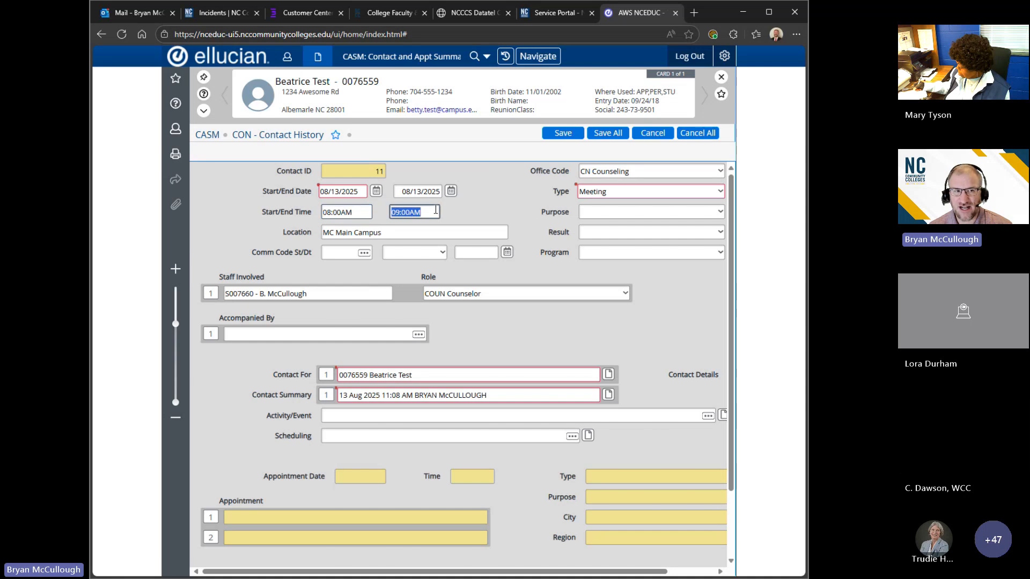
pyautogui.click(406, 235)
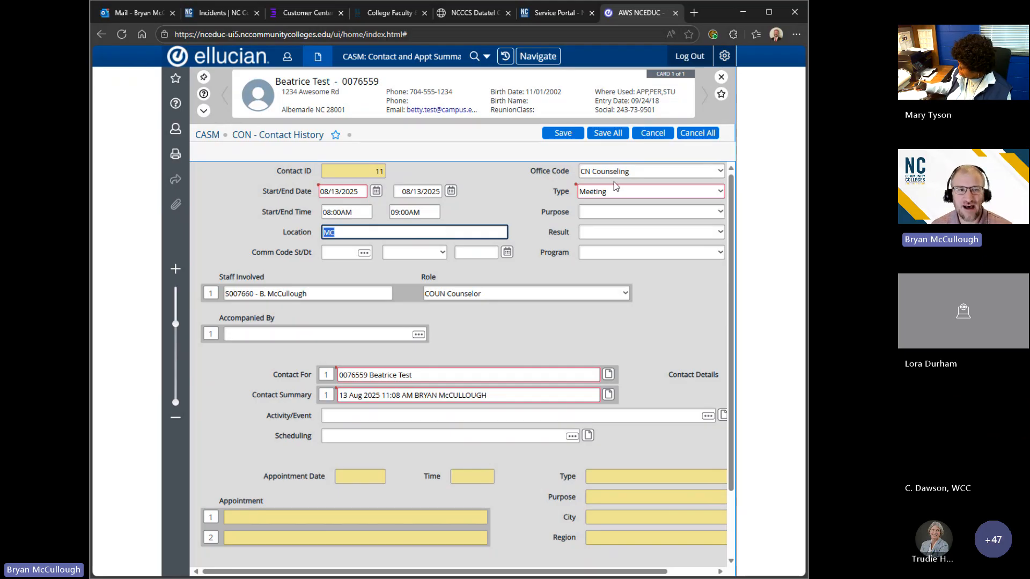
# Step: Examine the available choices for the contact's Type and Purpose
pyautogui.click(720, 194)
pyautogui.scroll(-3, 687, 244)
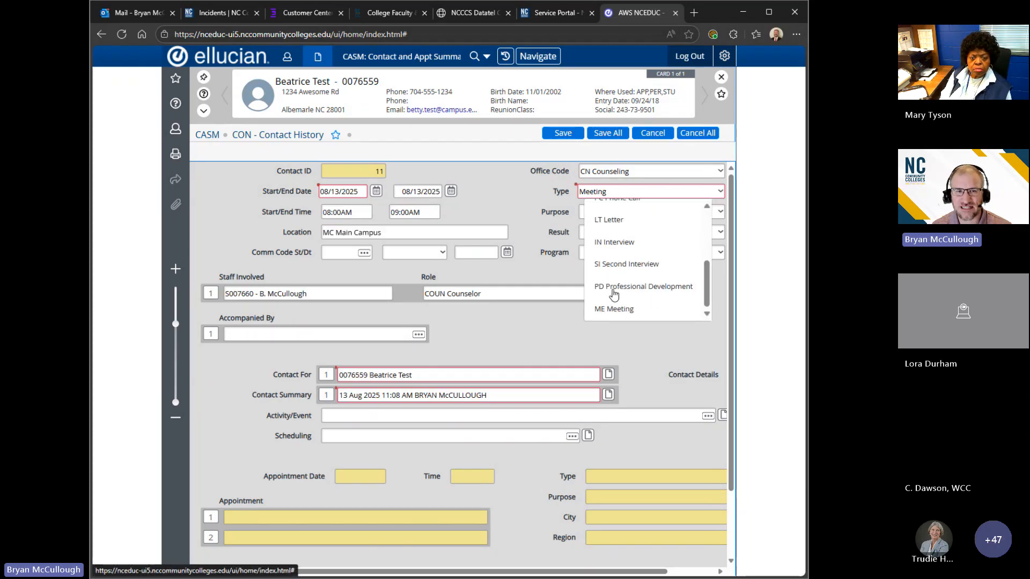
pyautogui.scroll(3, 666, 219)
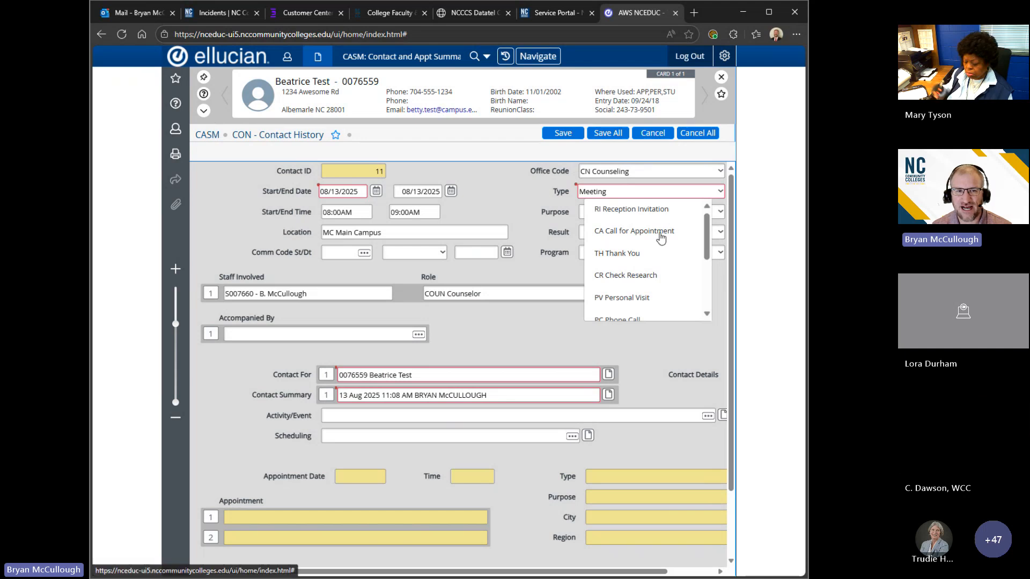
pyautogui.click(720, 212)
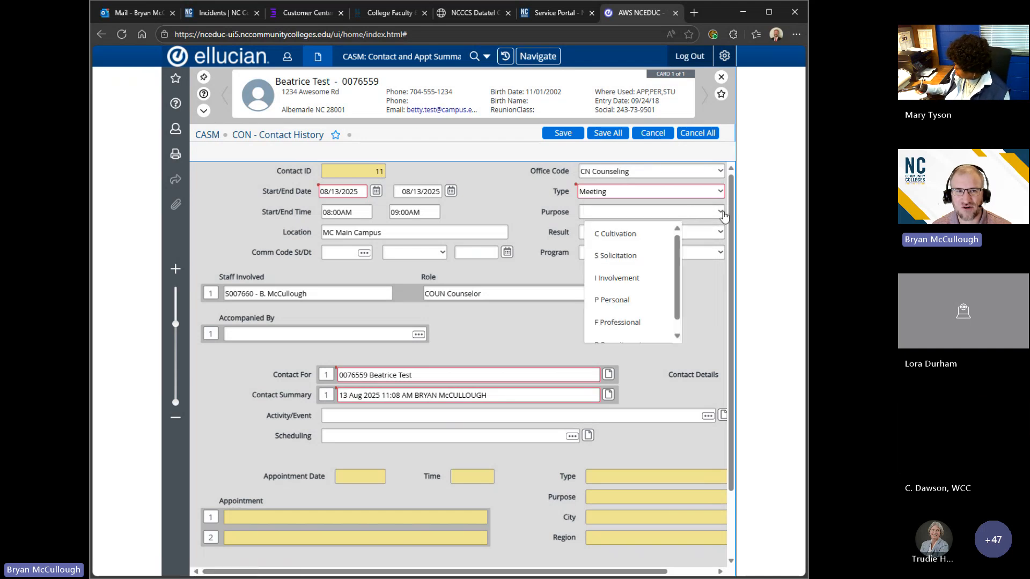
pyautogui.click(535, 253)
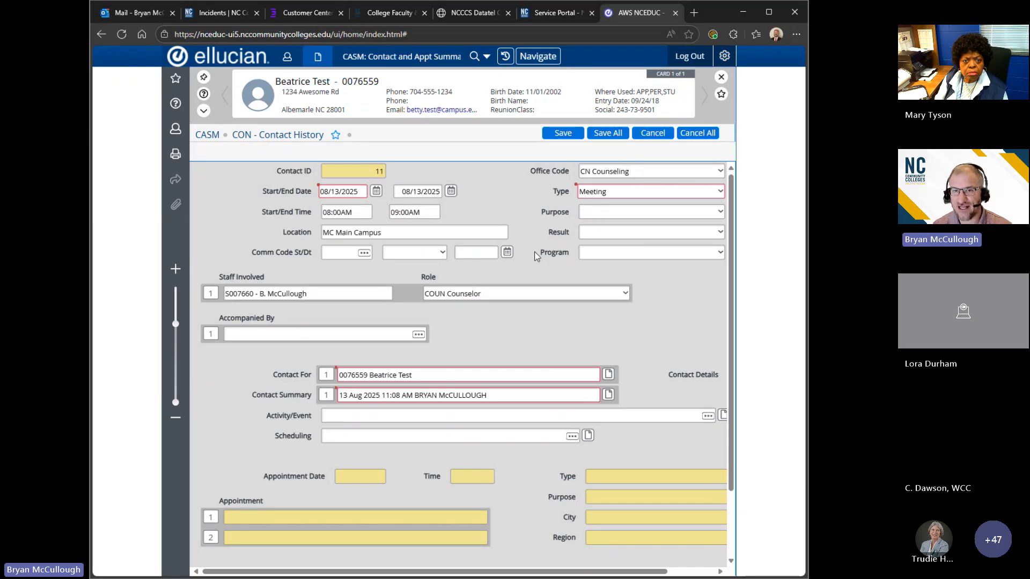
# Step: Go through the contact types and choose ME Meeting as the contact's Type
pyautogui.click(720, 194)
pyautogui.scroll(-3, 641, 255)
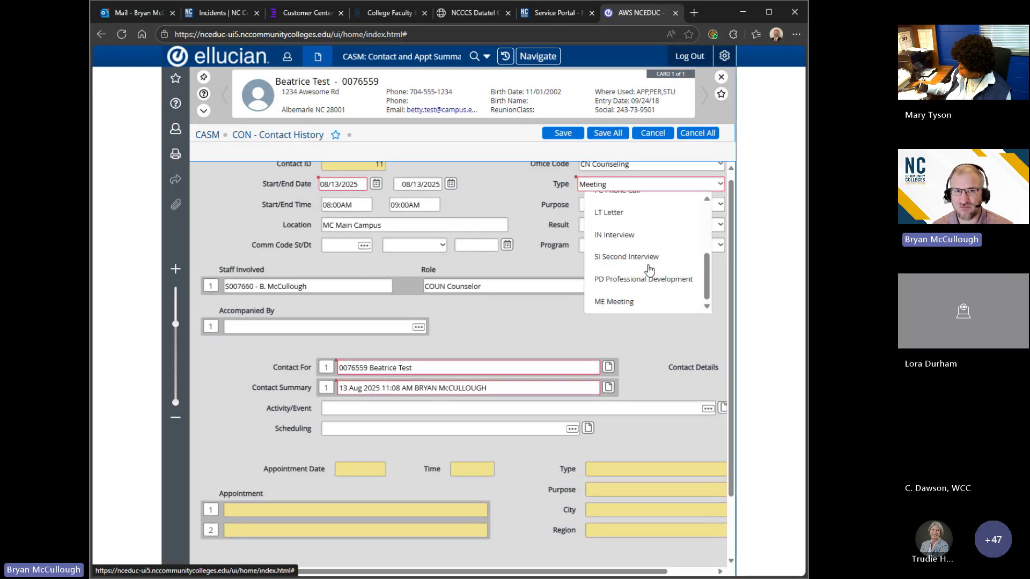
pyautogui.scroll(5, 655, 230)
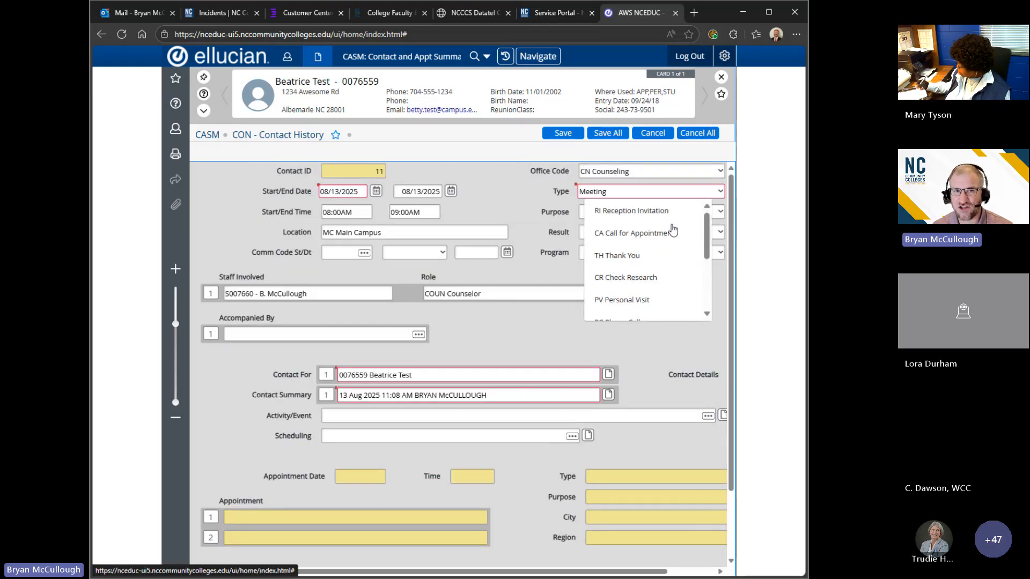
pyautogui.moveTo(707, 226); pyautogui.dragTo(706, 275)
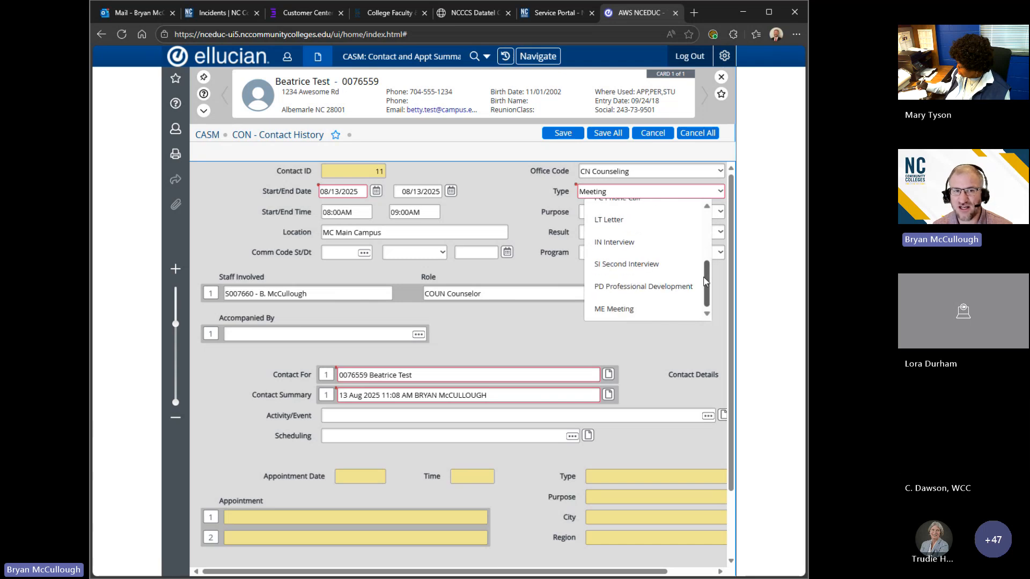
pyautogui.click(628, 311)
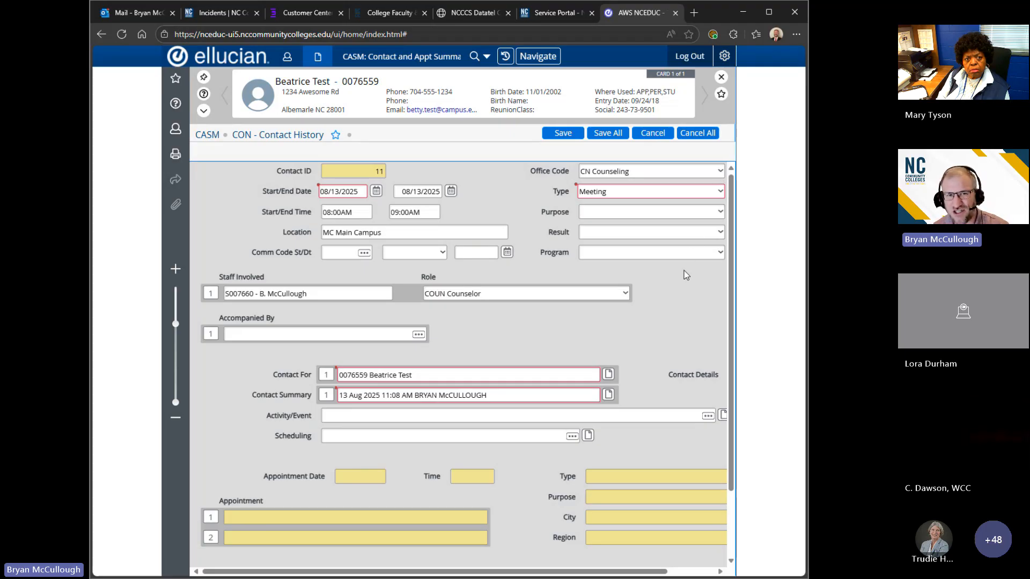
# Step: Examine the available Office Code choices for the contact
pyautogui.click(720, 170)
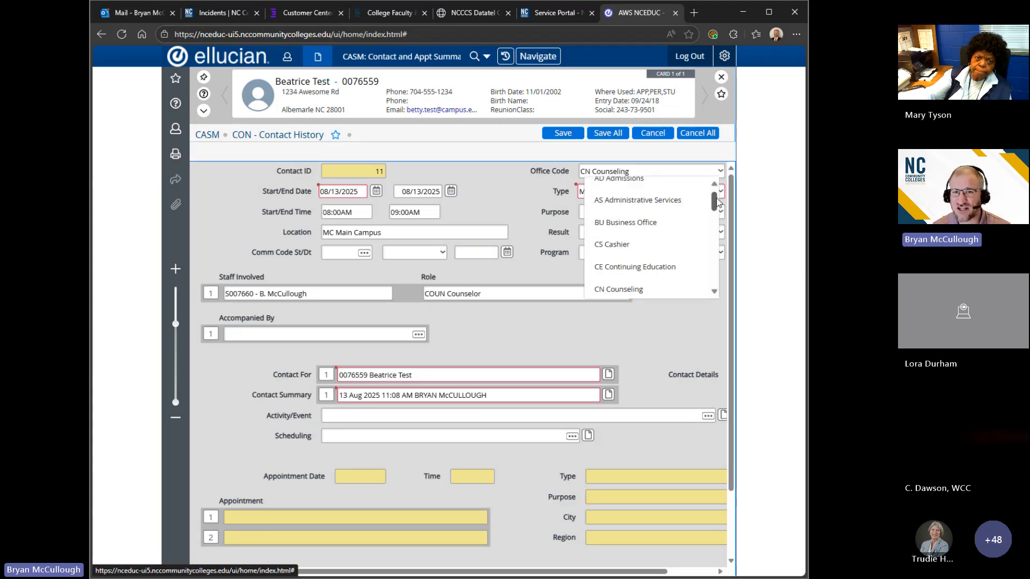
pyautogui.moveTo(714, 201)
pyautogui.mouseDown()
pyautogui.moveTo(717, 253)
pyautogui.moveTo(719, 194)
pyautogui.mouseUp()
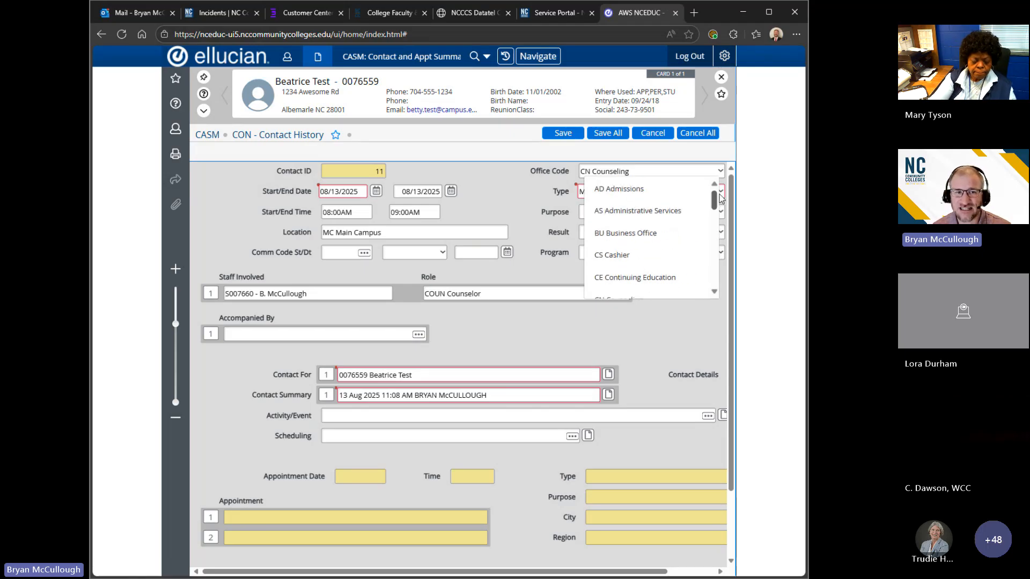
pyautogui.click(506, 195)
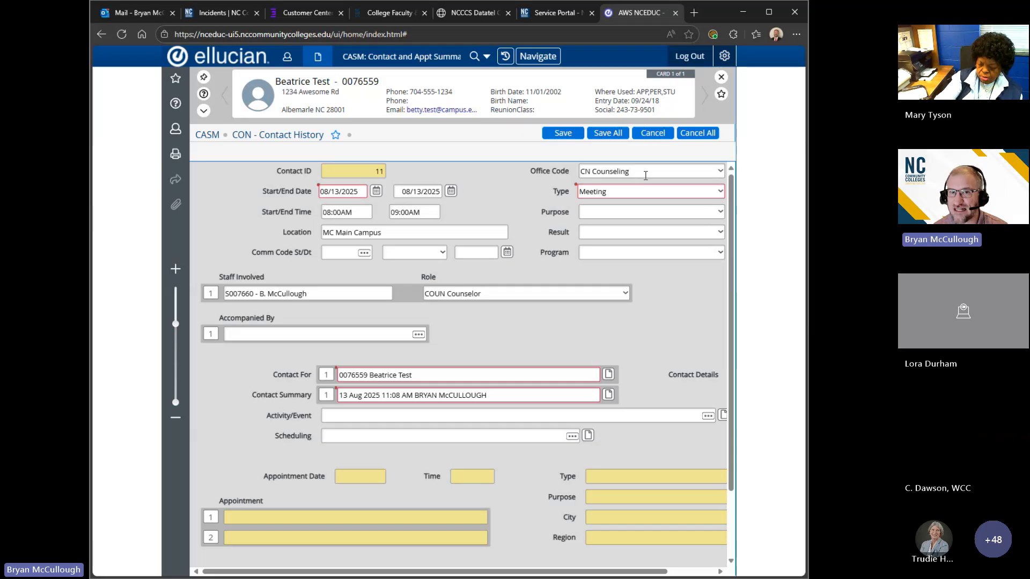
pyautogui.click(642, 174)
pyautogui.click(532, 186)
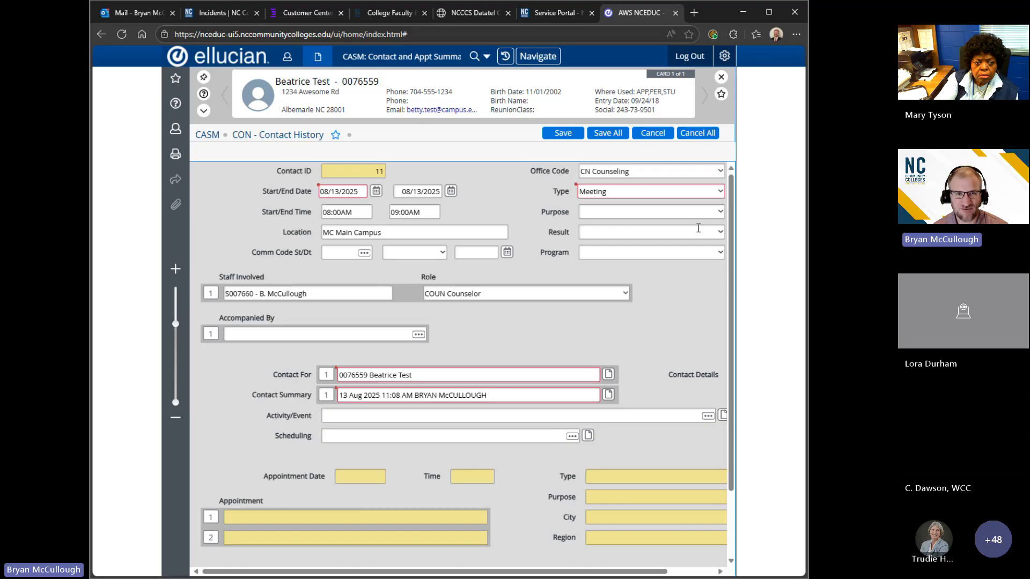
# Step: Review the Staff Involved entry and the role choices available for that staff member
pyautogui.click(349, 296)
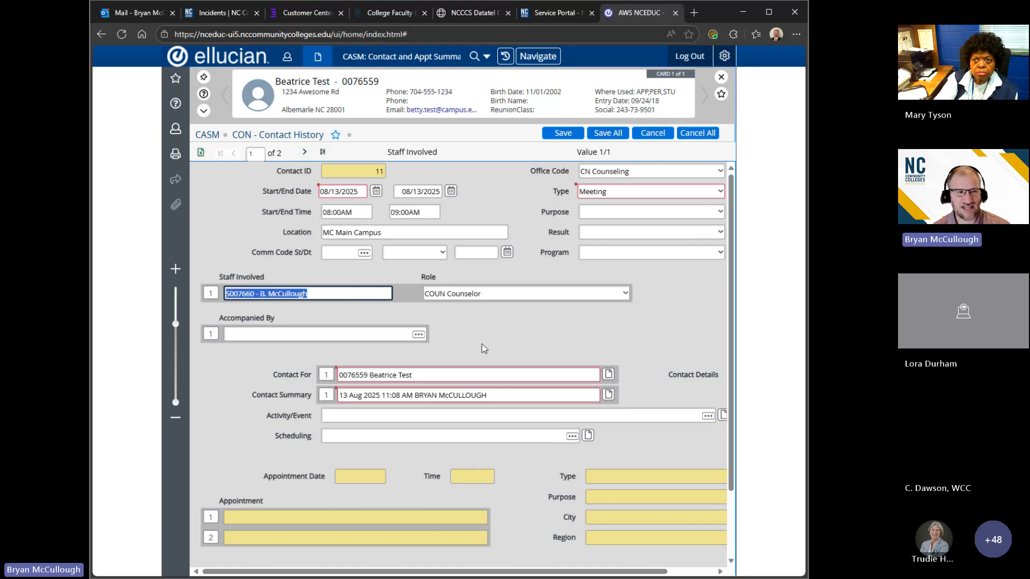
pyautogui.click(625, 295)
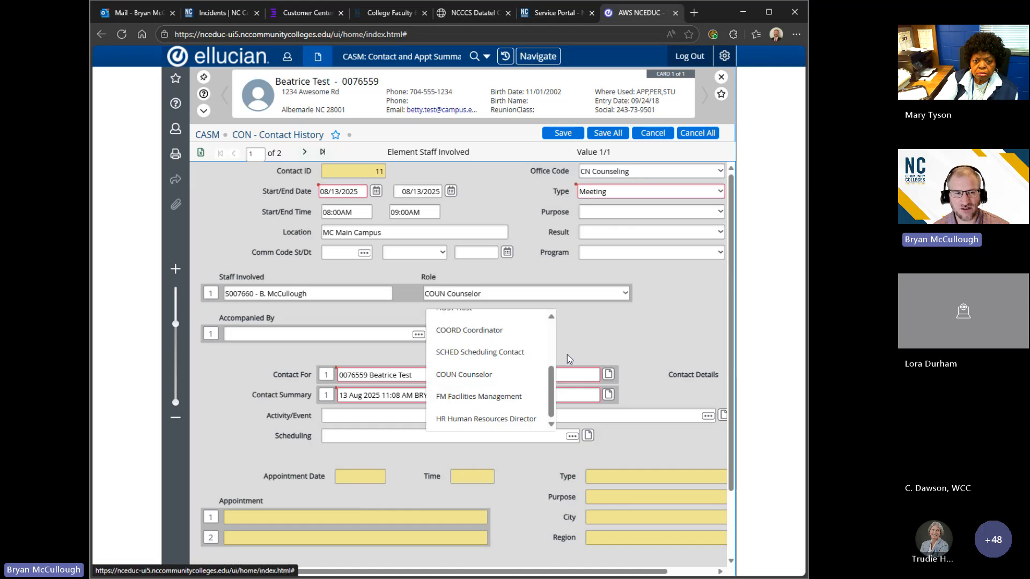
pyautogui.moveTo(550, 386); pyautogui.dragTo(648, 352)
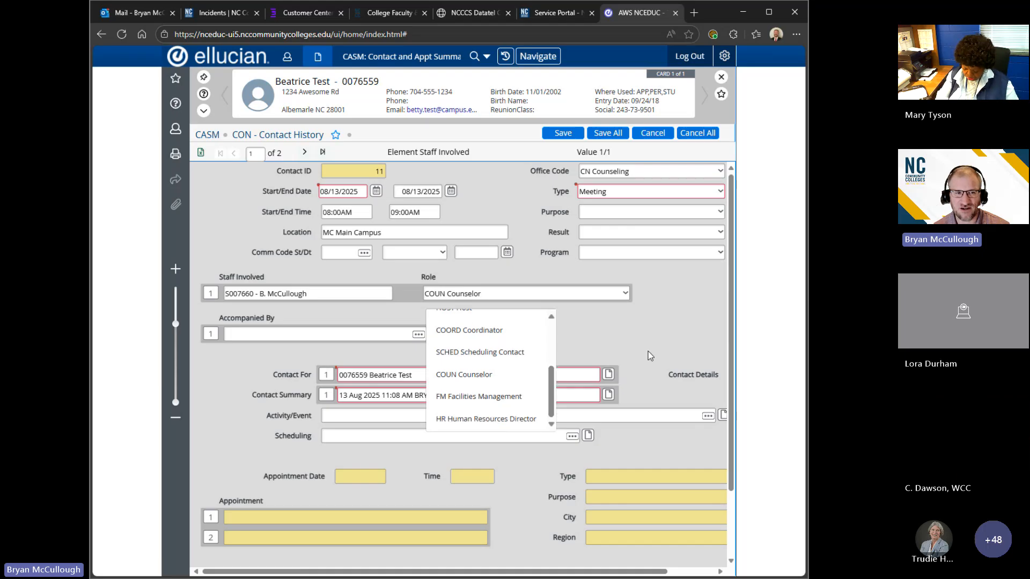
pyautogui.click(659, 344)
pyautogui.click(526, 293)
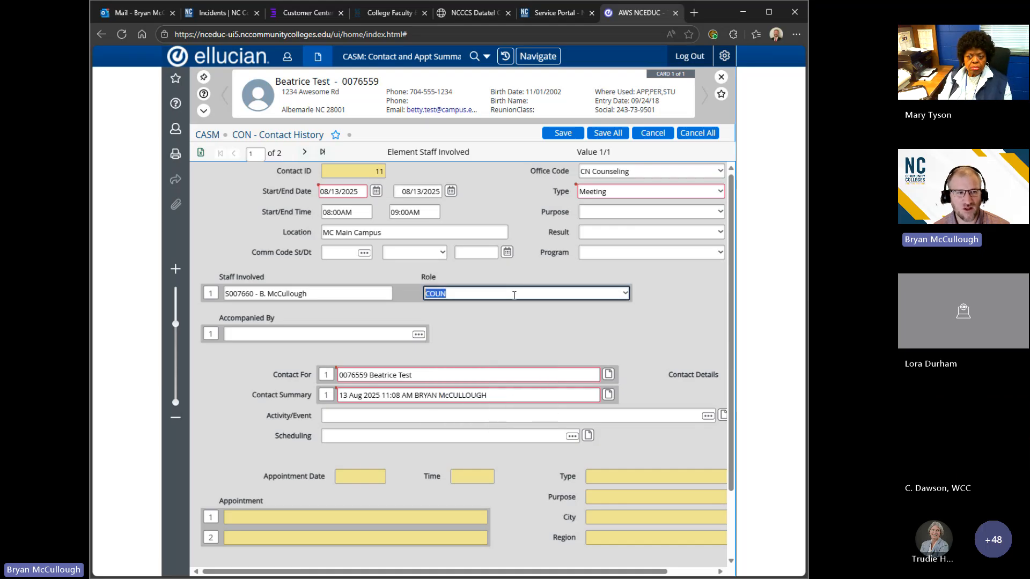
# Step: Try to record a companion for the contact by entering a person's name under Accompanied By
pyautogui.click(297, 292)
pyautogui.press('Tab')
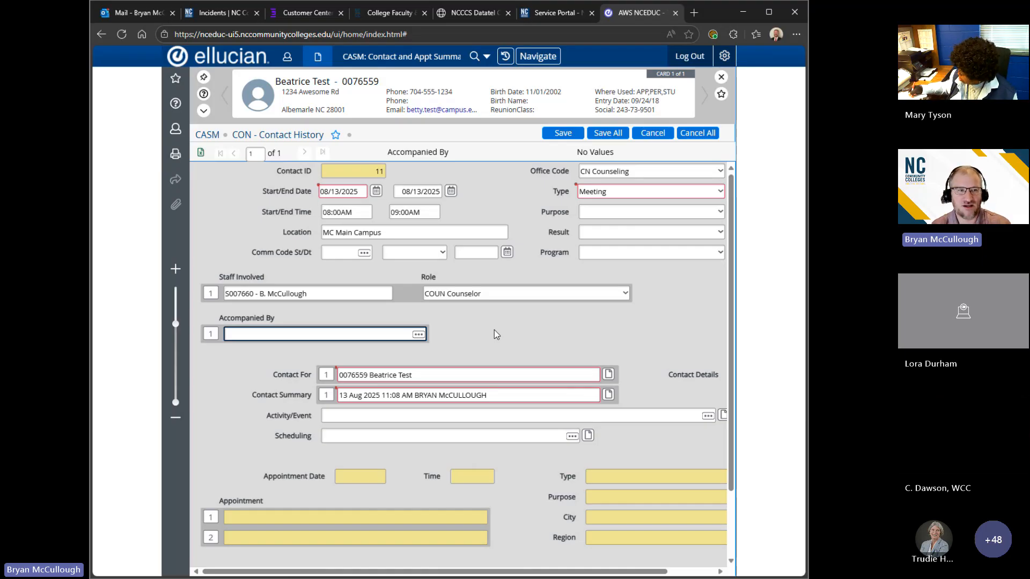
pyautogui.write('Betty')
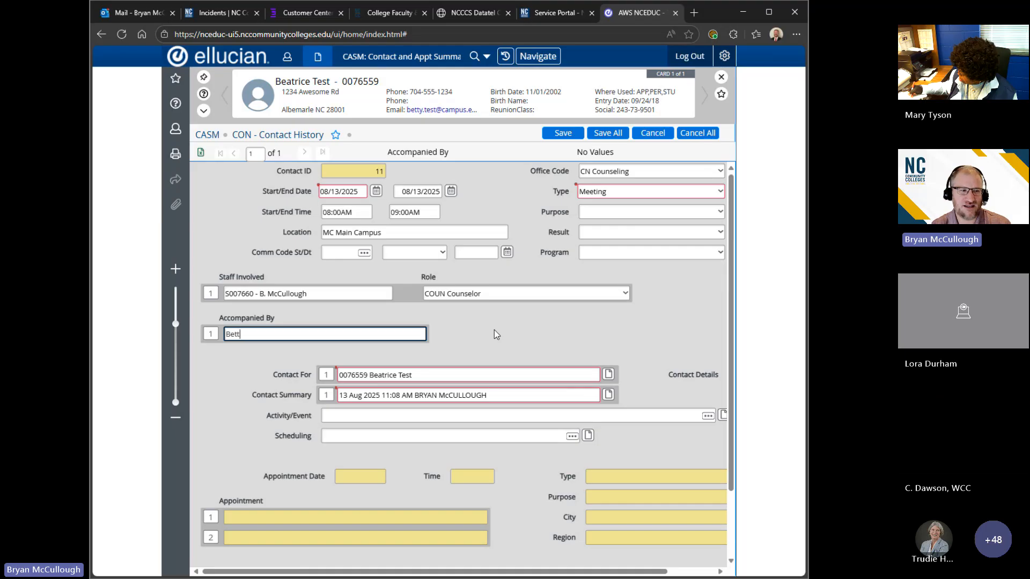
pyautogui.press('BackSpace')
pyautogui.press('BackSpace')
pyautogui.press('BackSpace')
pyautogui.press('BackSpace')
pyautogui.press('BackSpace')
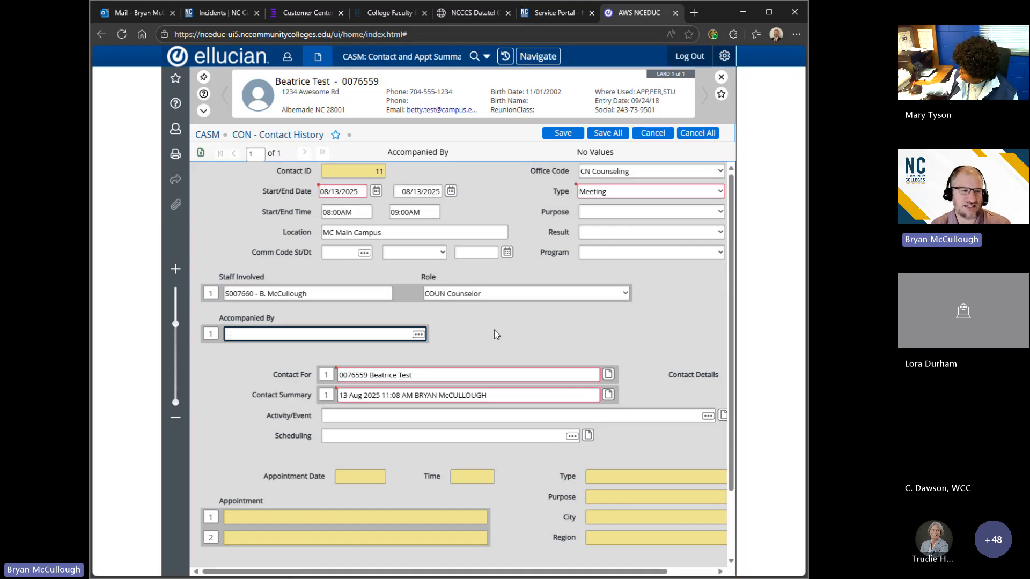
pyautogui.write('D')
pyautogui.press('BackSpace')
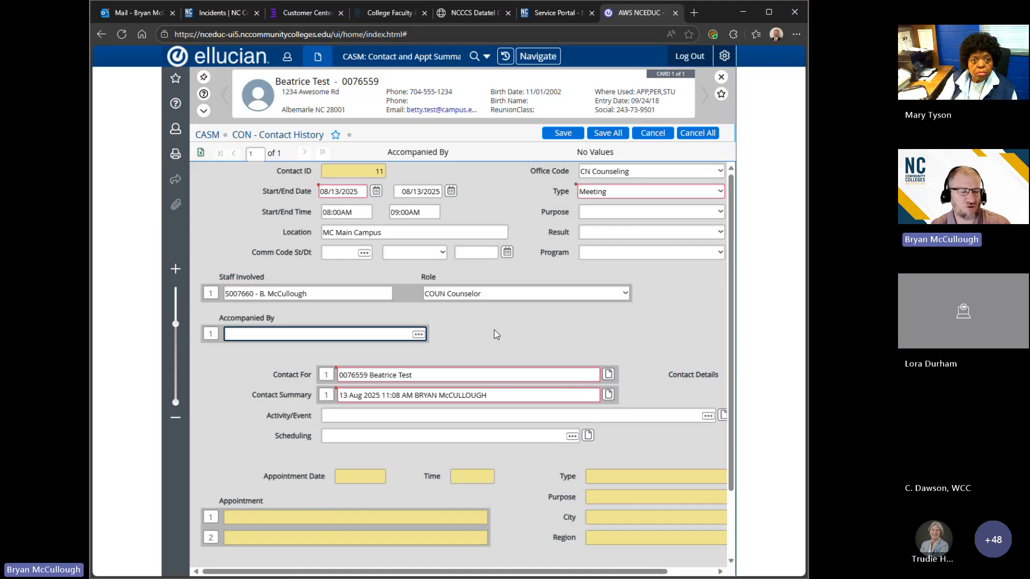
pyautogui.write('Jo')
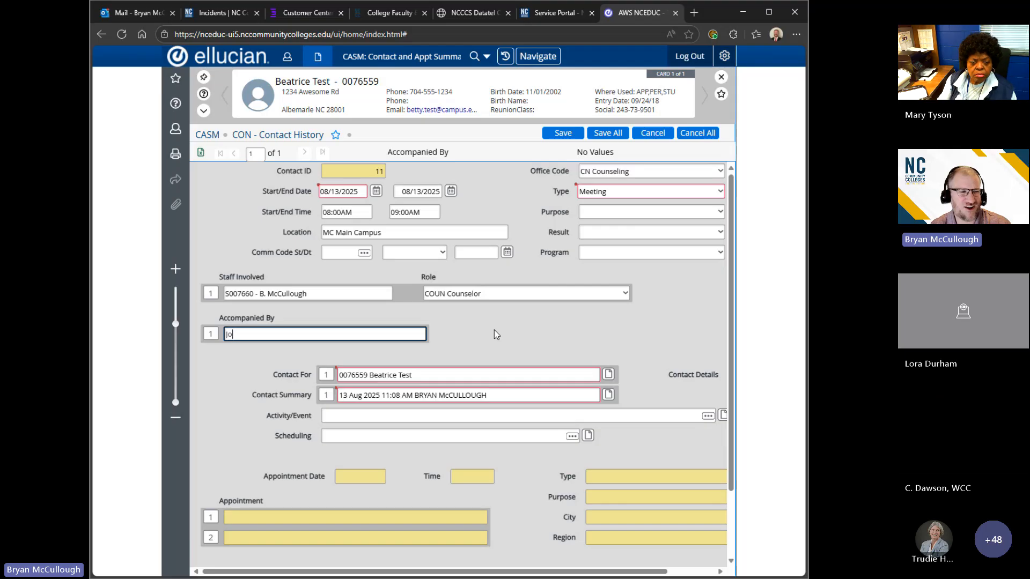
pyautogui.write('hn Test')
pyautogui.press('Tab')
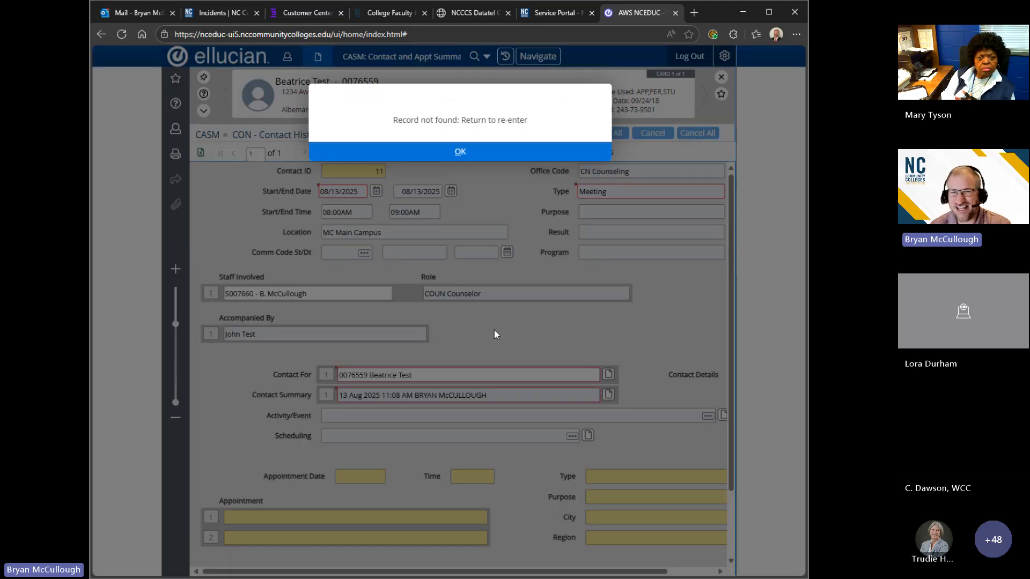
pyautogui.click(493, 152)
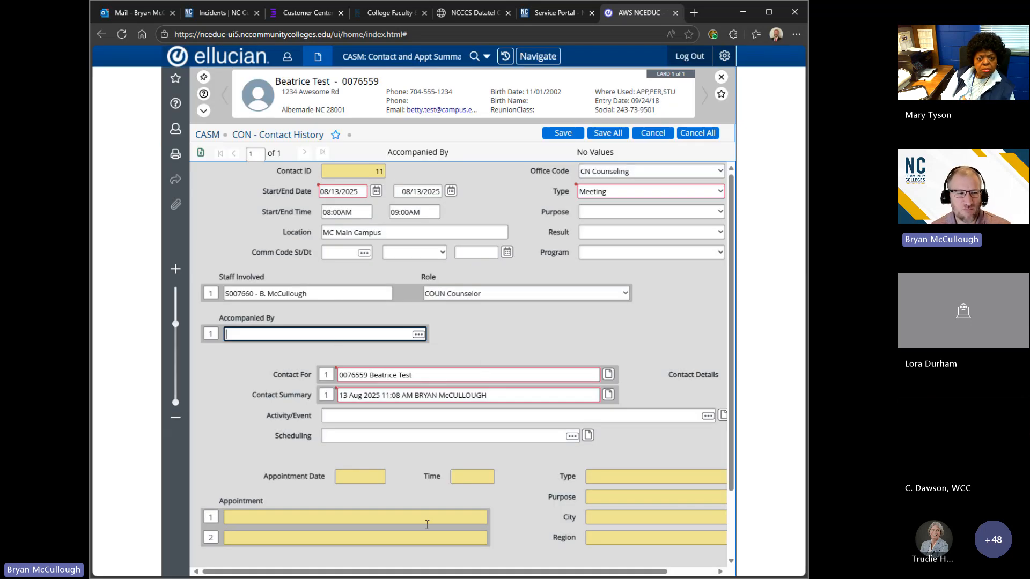
# Step: View the comments stored under the contact's Contact Details and close them without changes
pyautogui.moveTo(426, 572); pyautogui.dragTo(474, 572)
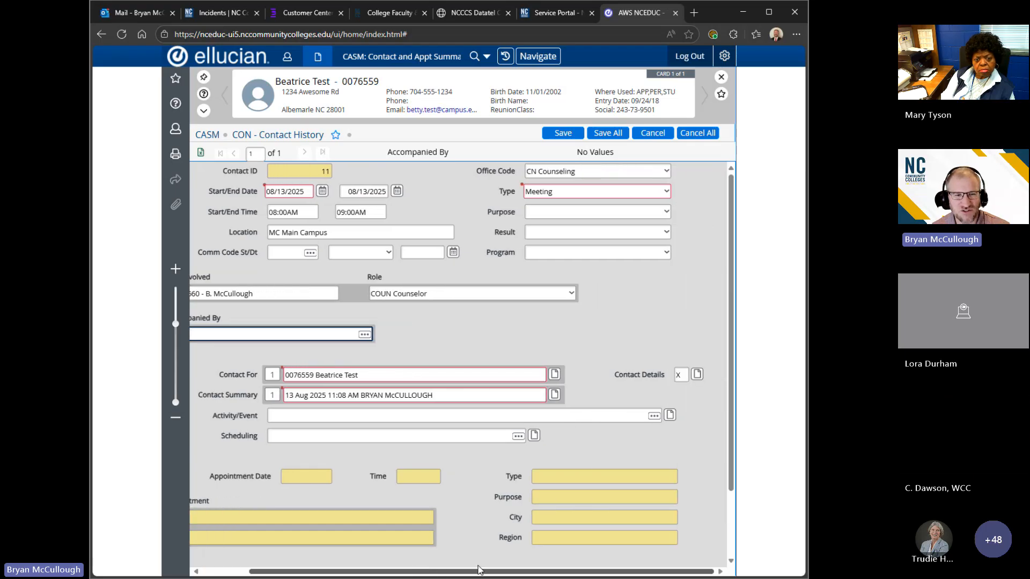
pyautogui.click(696, 374)
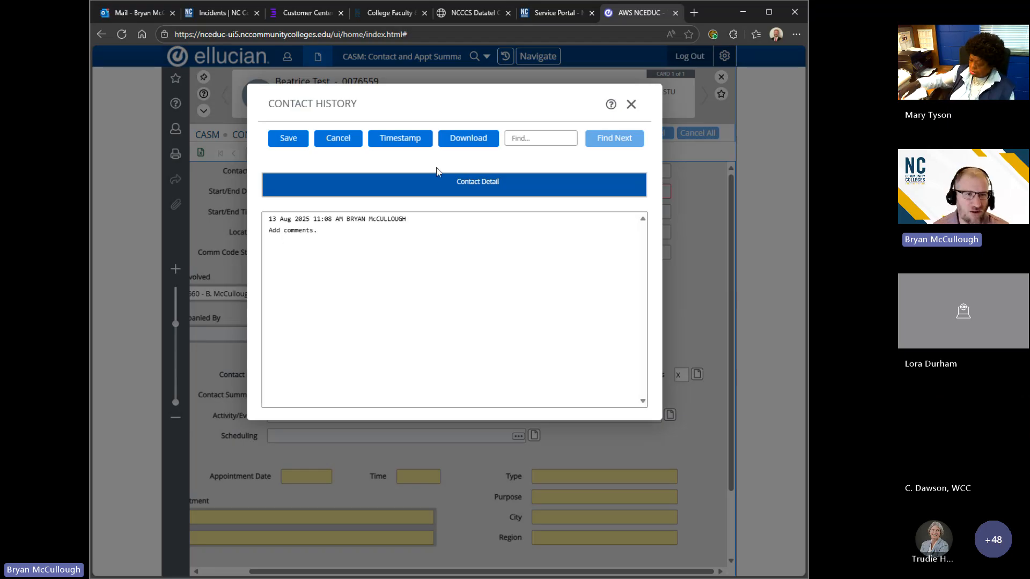
pyautogui.click(631, 104)
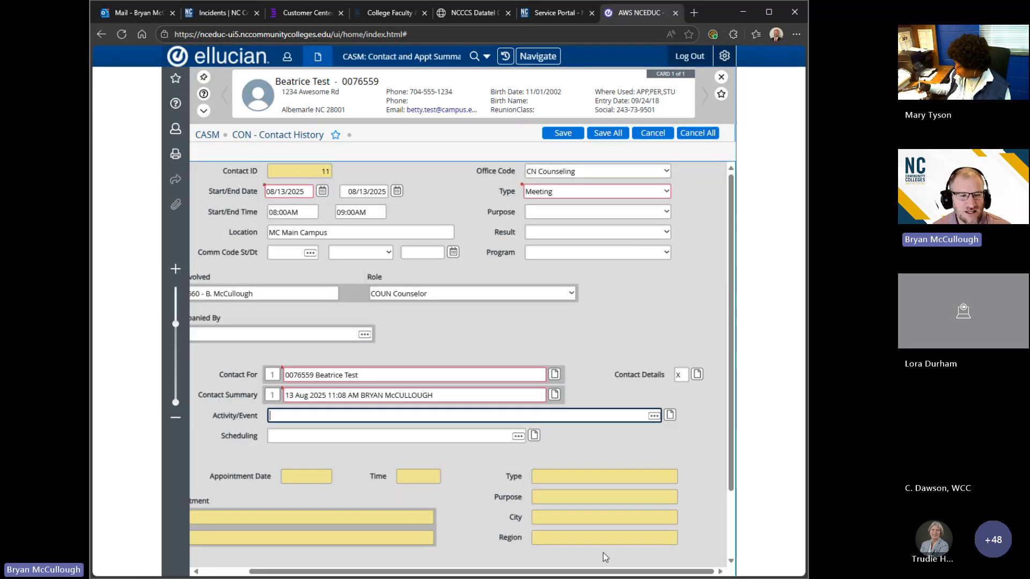
pyautogui.moveTo(585, 572); pyautogui.dragTo(539, 573)
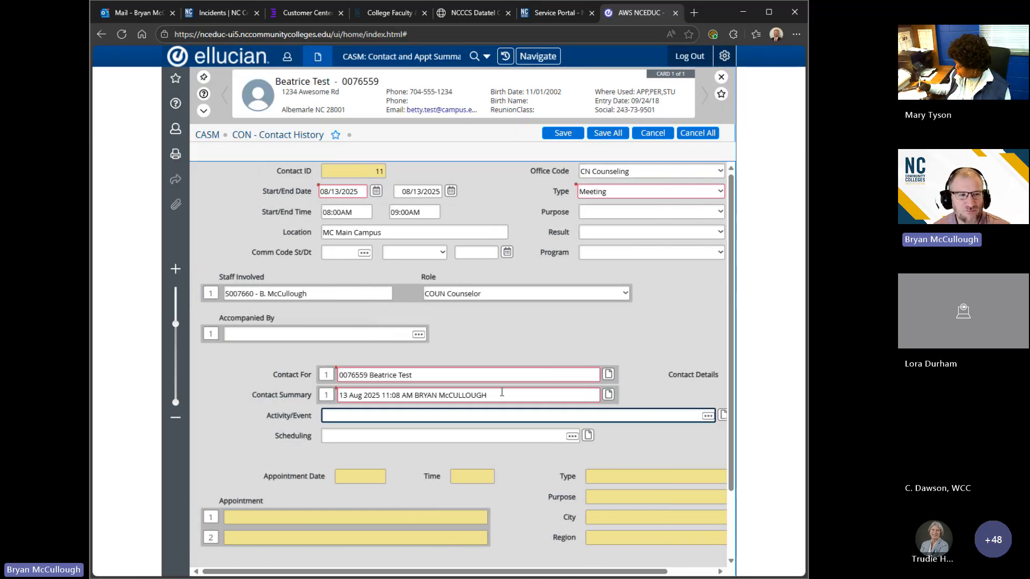
# Step: Check which detail forms are available for the Contact For person, and cancel without opening one
pyautogui.click(447, 375)
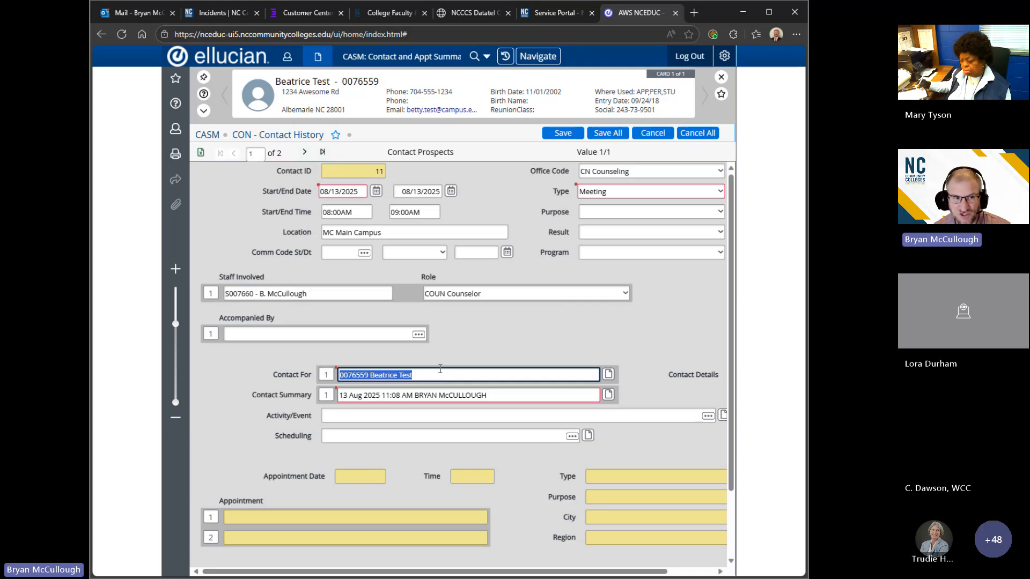
pyautogui.click(609, 374)
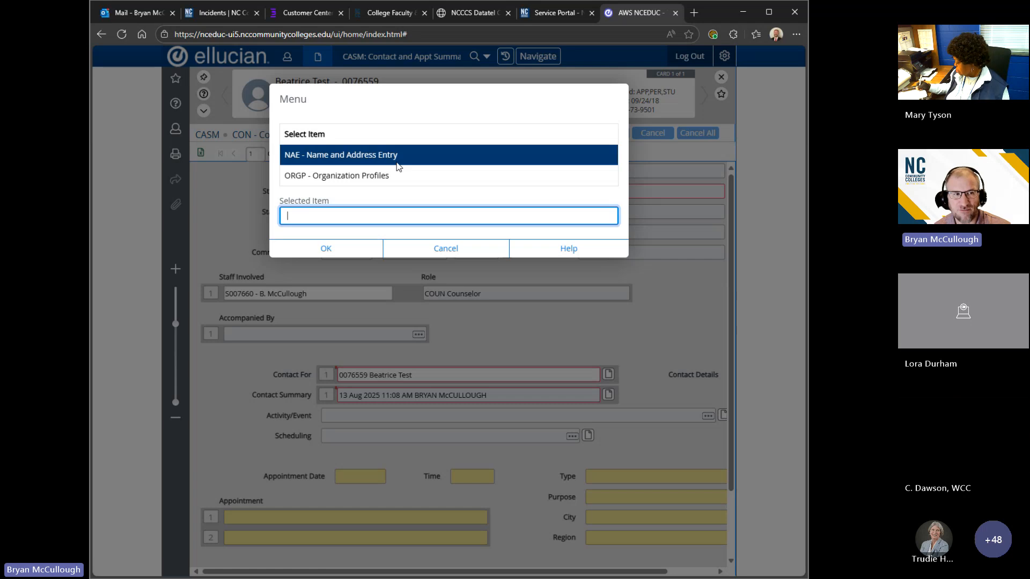
pyautogui.click(451, 258)
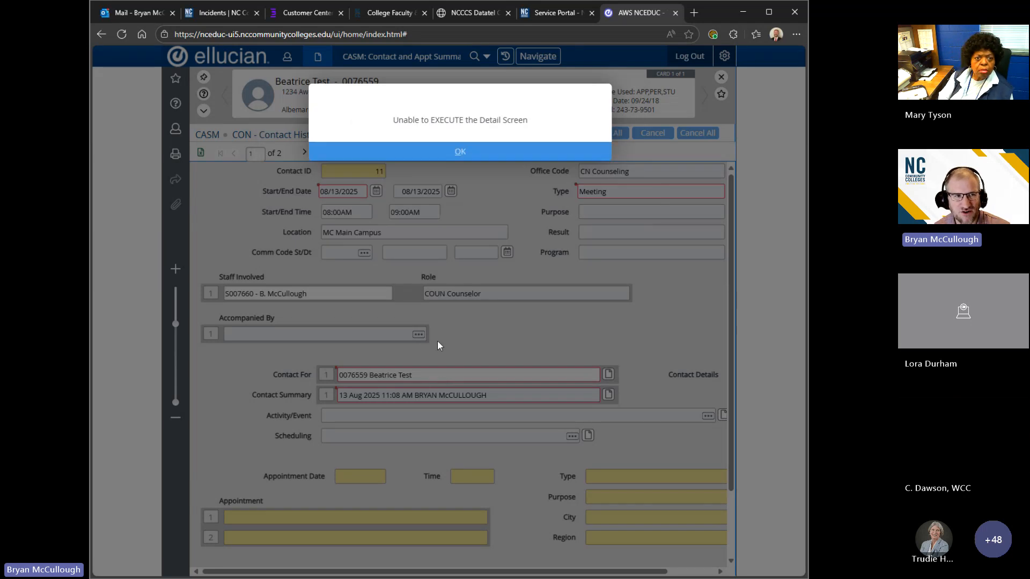
pyautogui.click(460, 152)
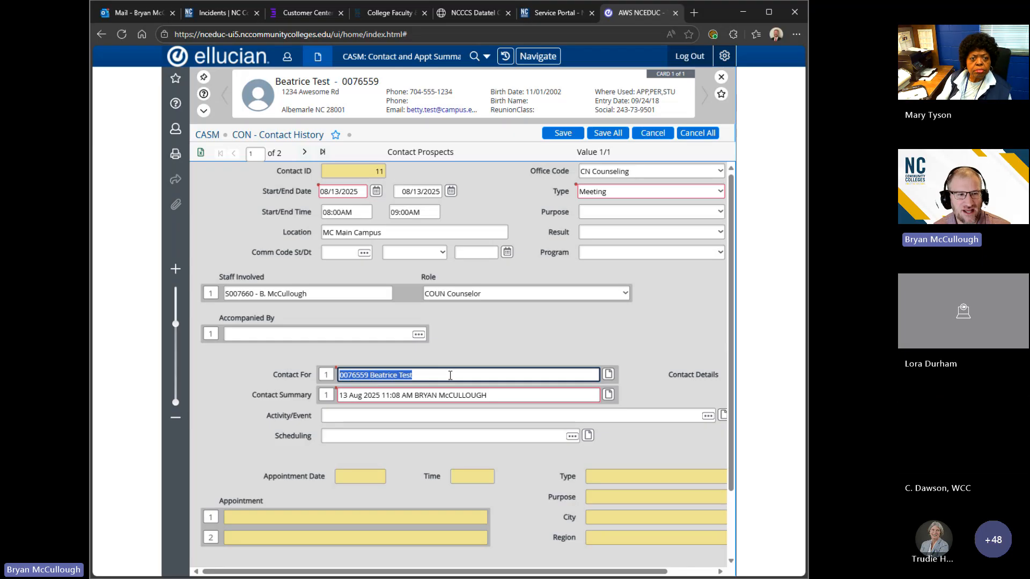
# Step: Open Prospect Contact Detail from the Contact Summary and read the full summary and detail comments
pyautogui.click(481, 394)
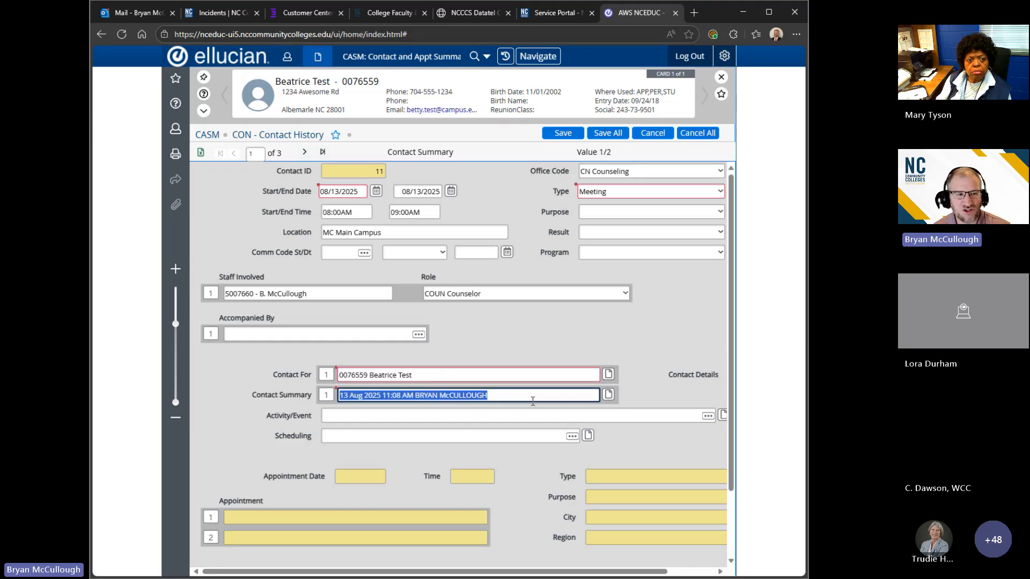
pyautogui.click(608, 394)
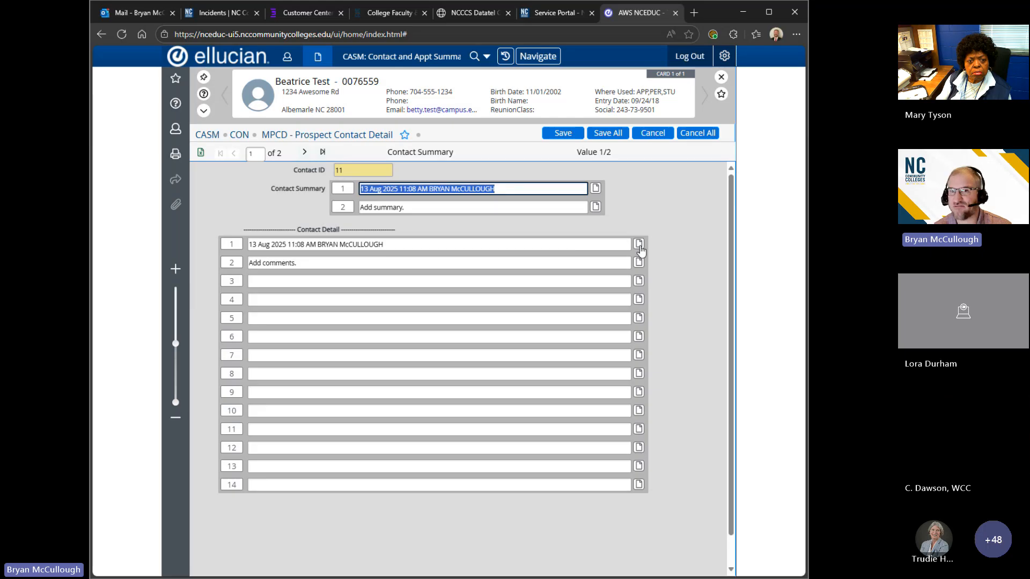
pyautogui.click(595, 189)
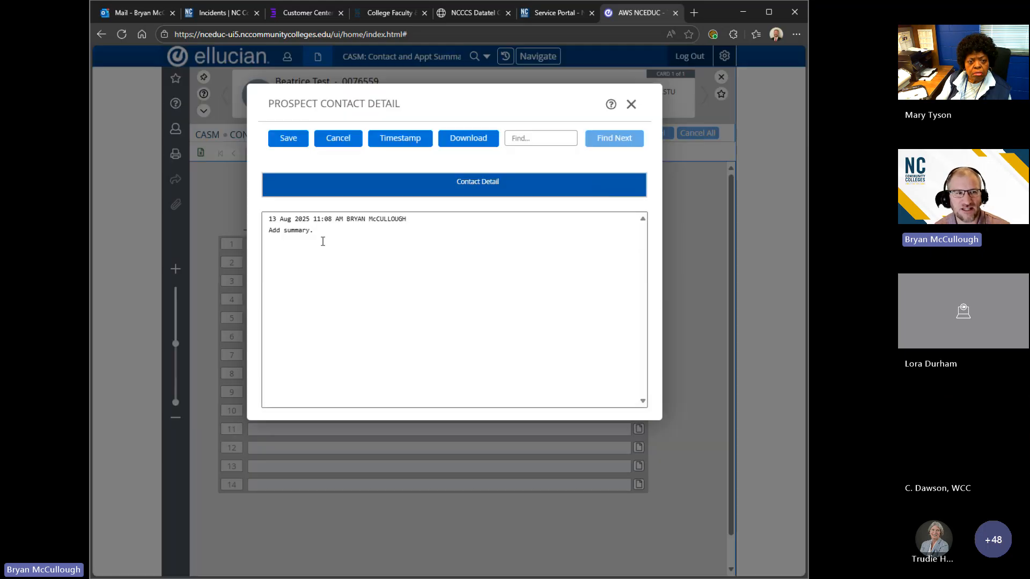
pyautogui.click(631, 104)
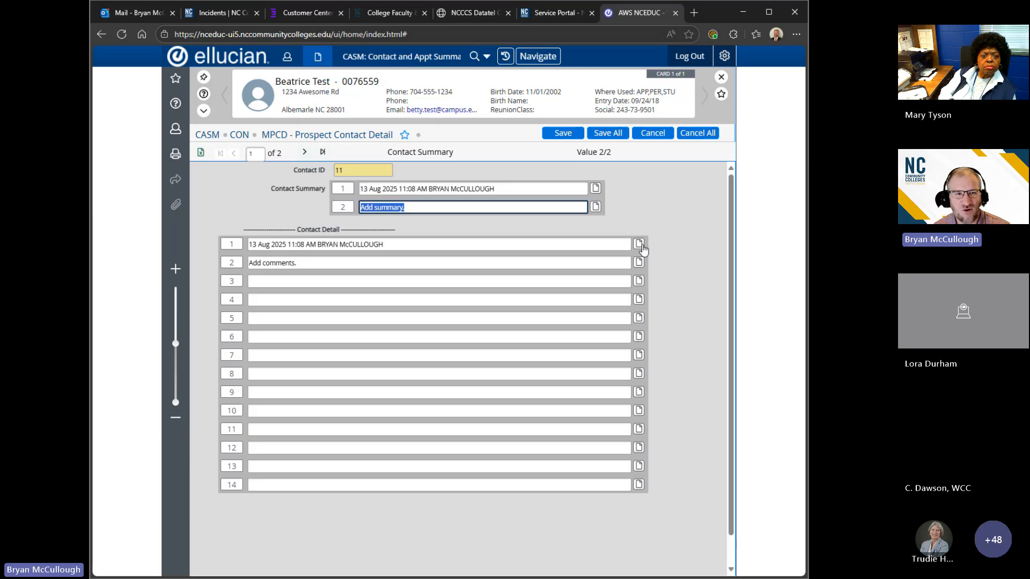
pyautogui.click(639, 244)
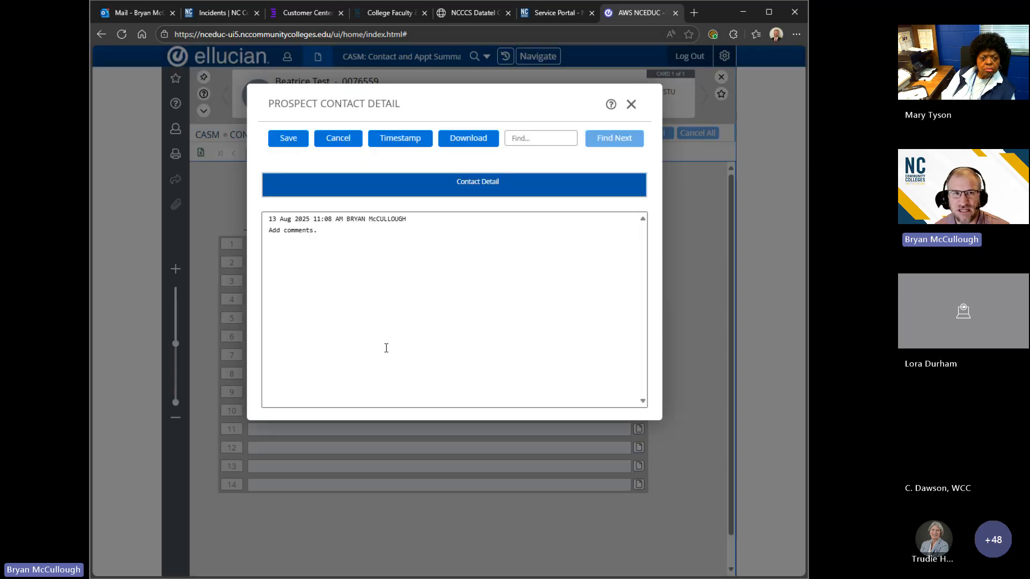
pyautogui.click(636, 108)
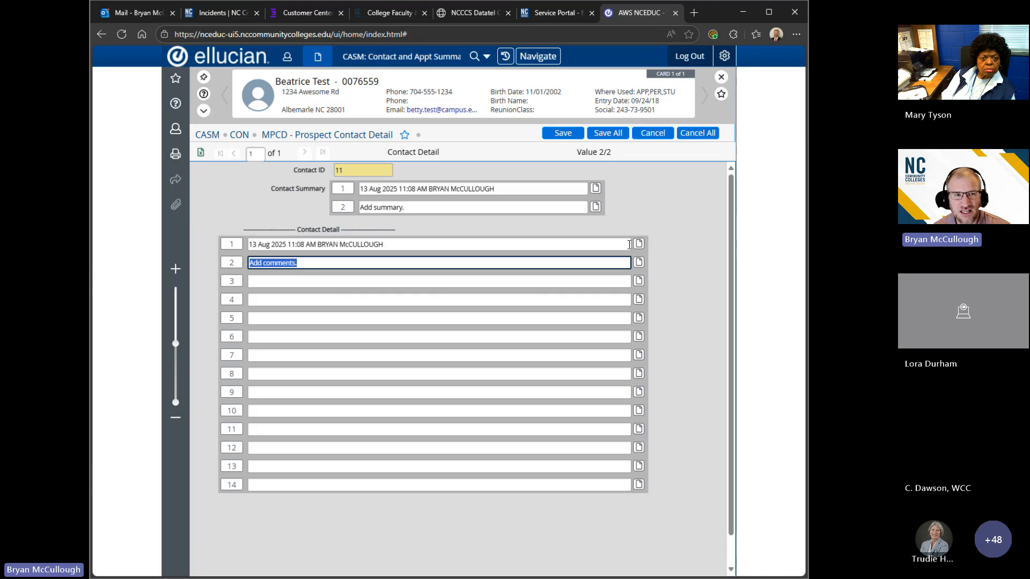
# Step: Compare the Contact Summary text with the Contact Detail comments again, and return to Contact History without saving
pyautogui.click(597, 189)
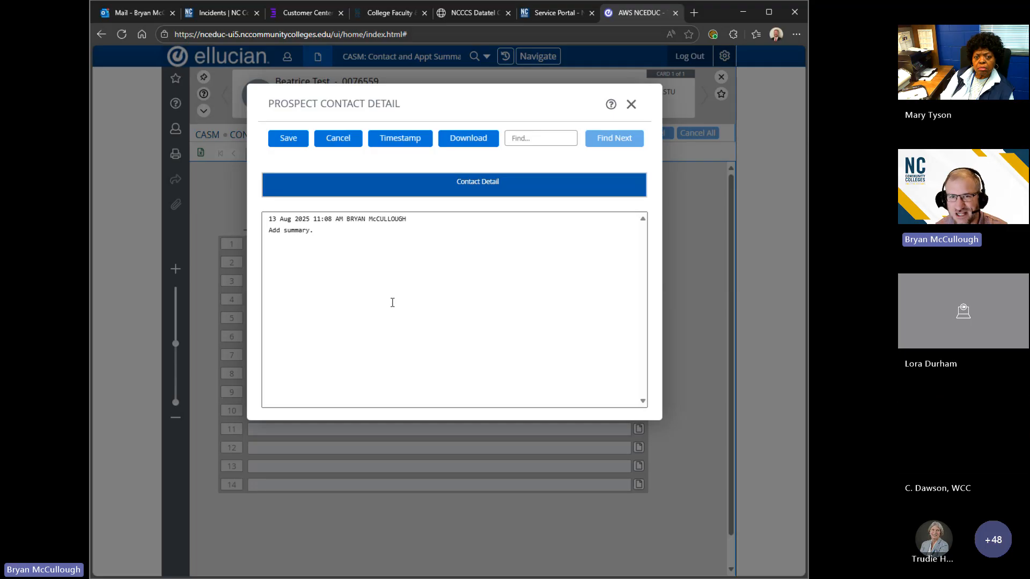
pyautogui.click(630, 104)
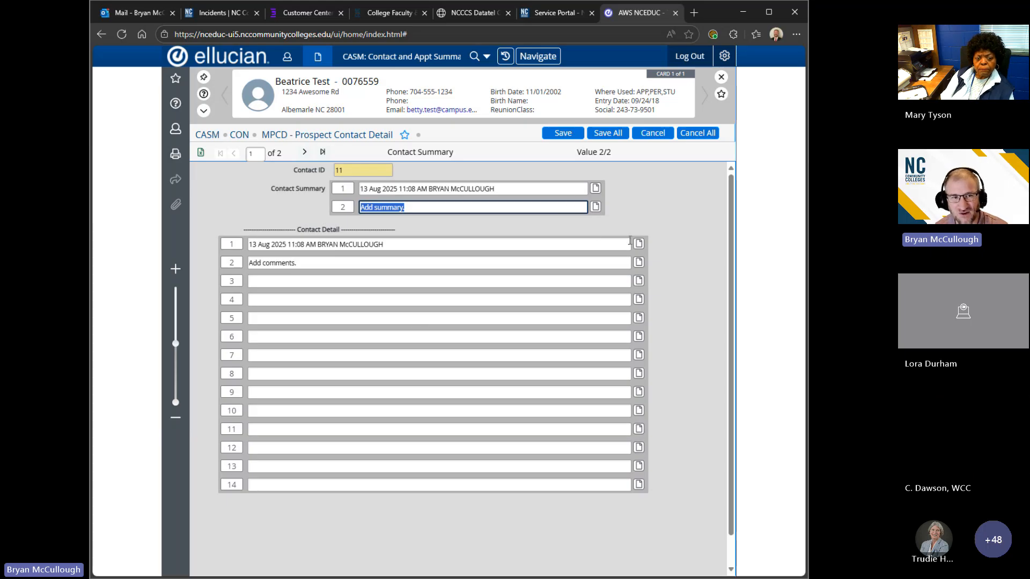
pyautogui.click(595, 190)
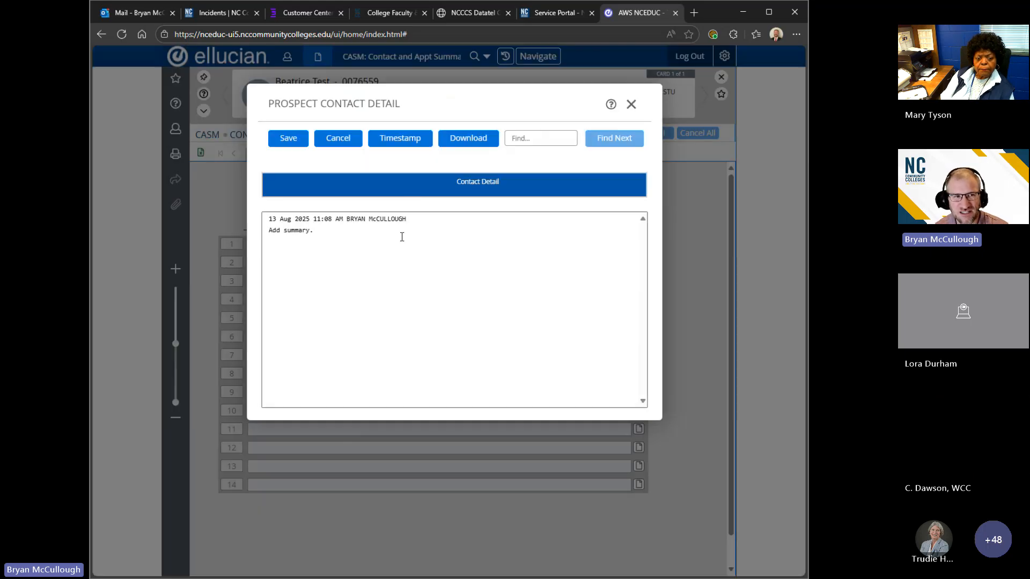
pyautogui.click(631, 105)
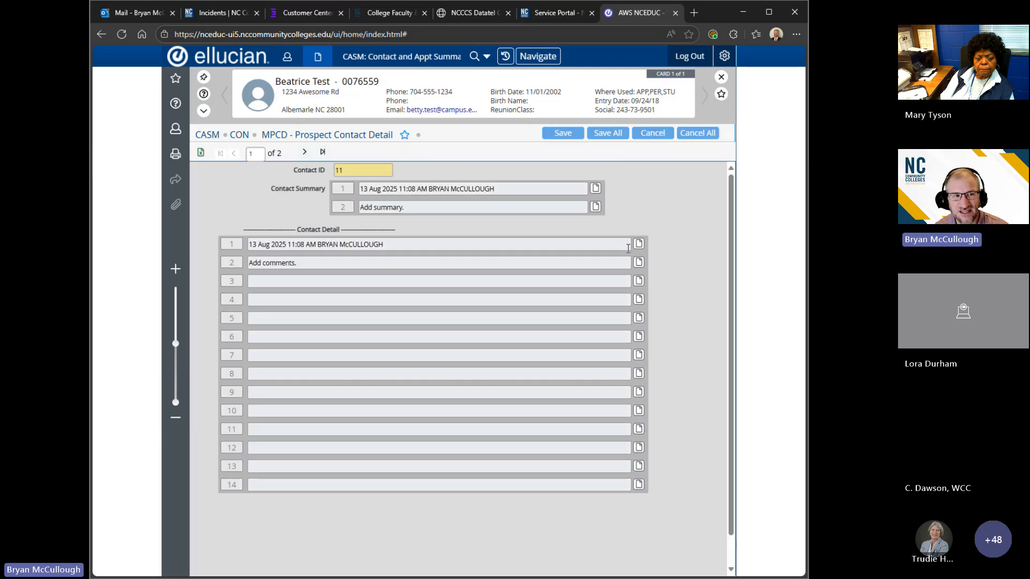
pyautogui.click(333, 245)
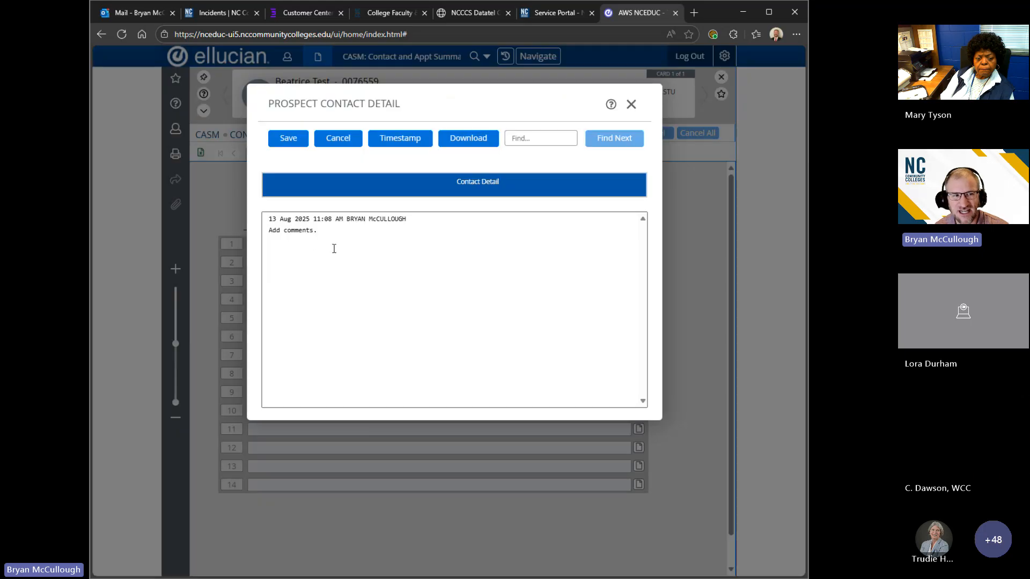
pyautogui.click(631, 104)
pyautogui.click(652, 134)
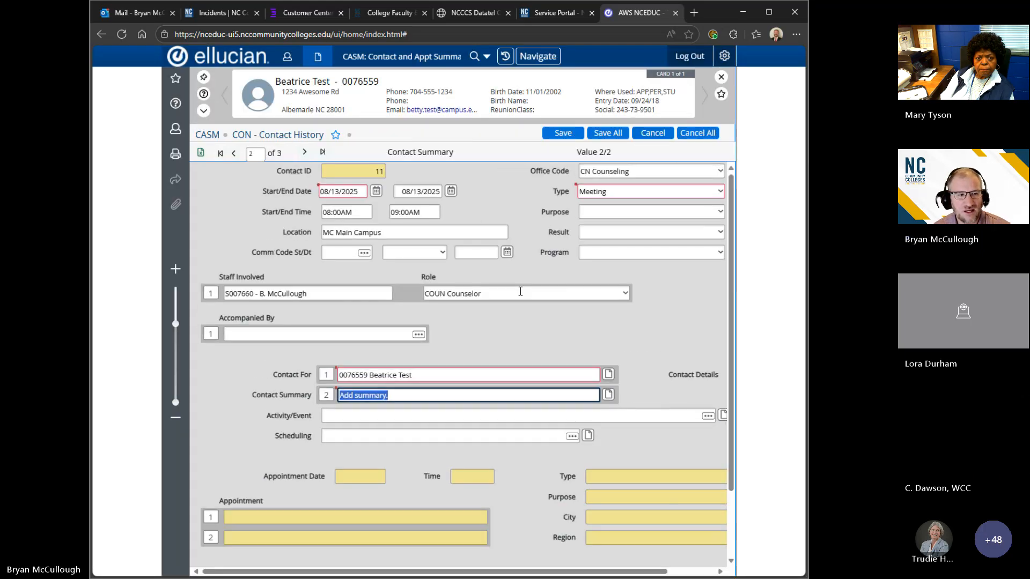
# Step: Review the Activity/Event field and the lower part of the contact record, and cancel back to the contact and appointment summary
pyautogui.scroll(-1, 654, 305)
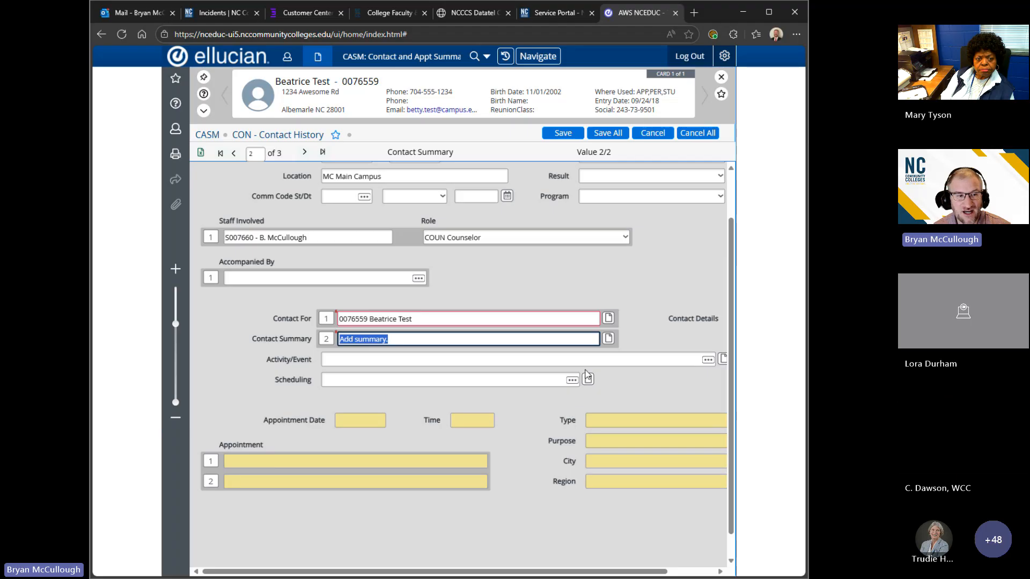
pyautogui.click(642, 360)
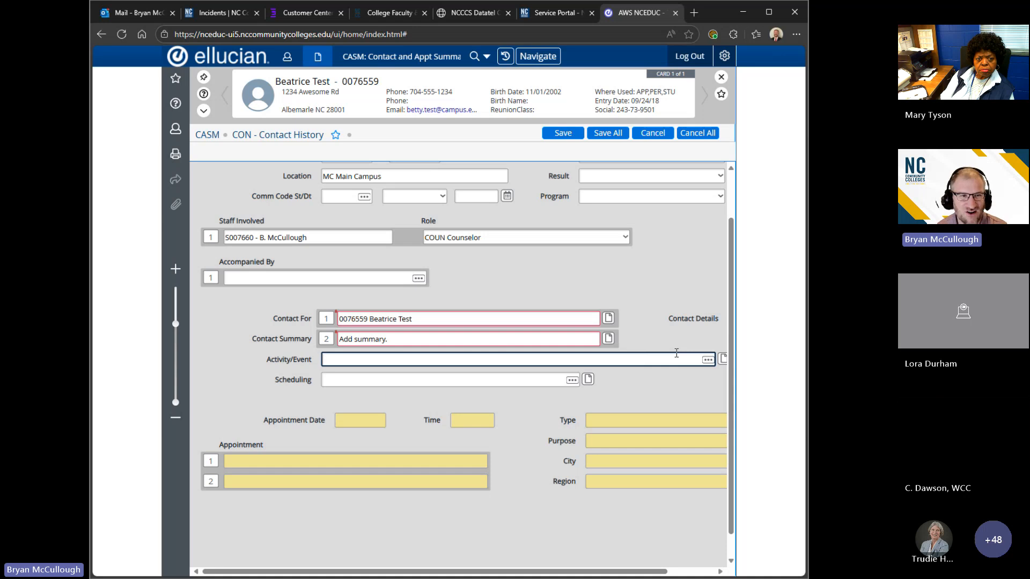
pyautogui.scroll(2, 657, 337)
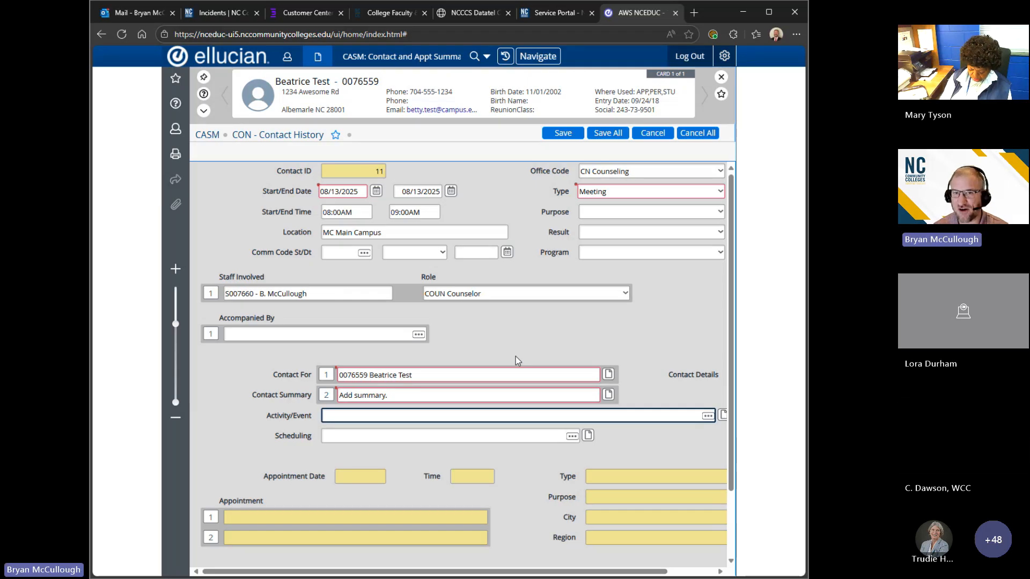
pyautogui.click(665, 135)
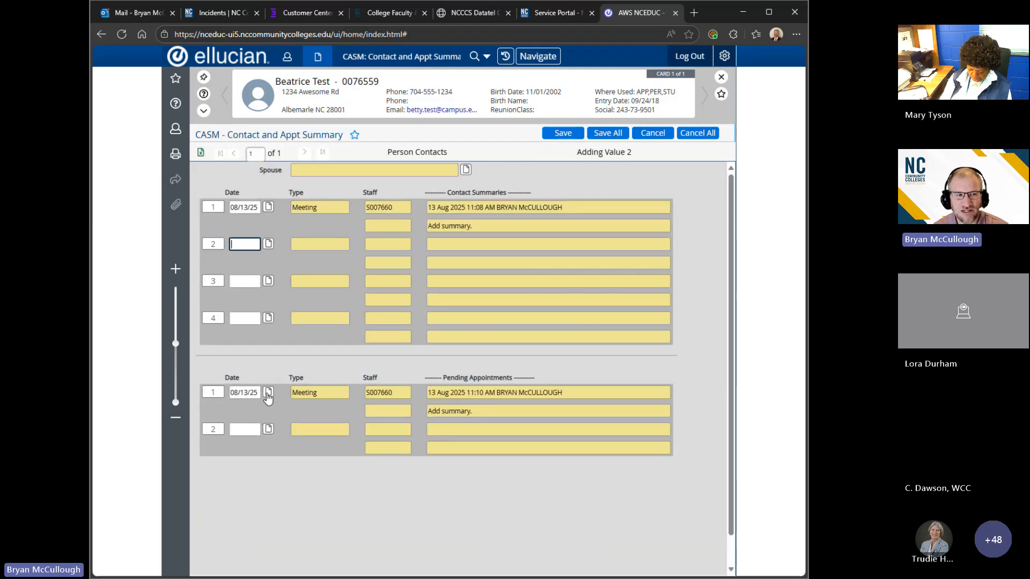
# Step: Open the 08/13/25 pending appointment and review its Office Code, Type, start time and start date
pyautogui.click(268, 392)
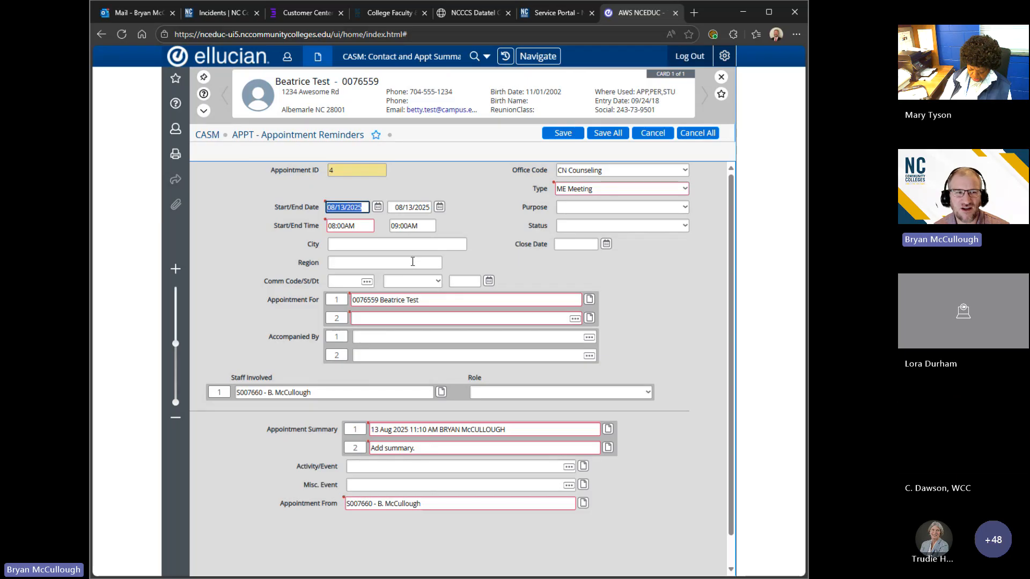
pyautogui.click(630, 170)
pyautogui.click(673, 192)
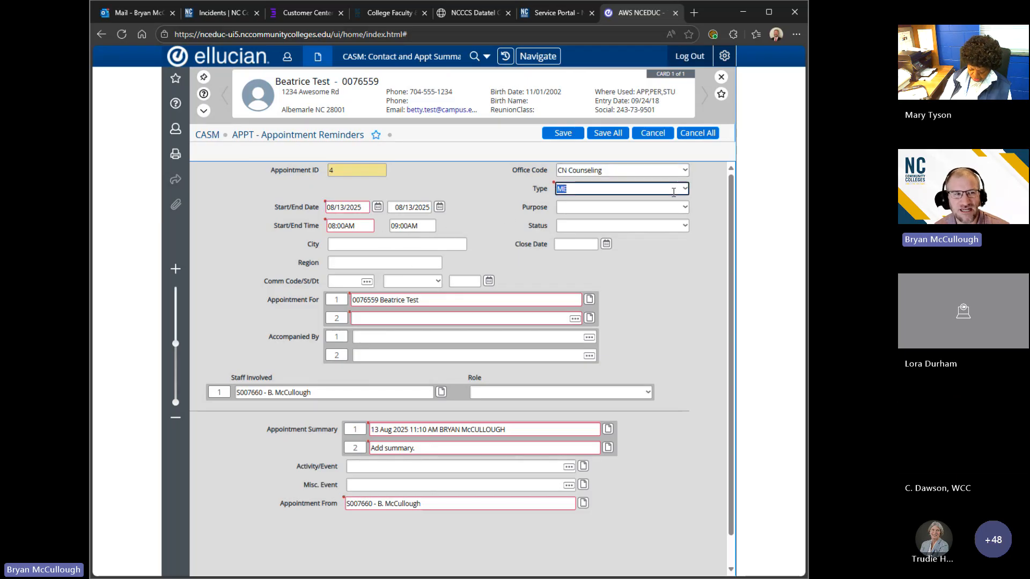
pyautogui.click(361, 228)
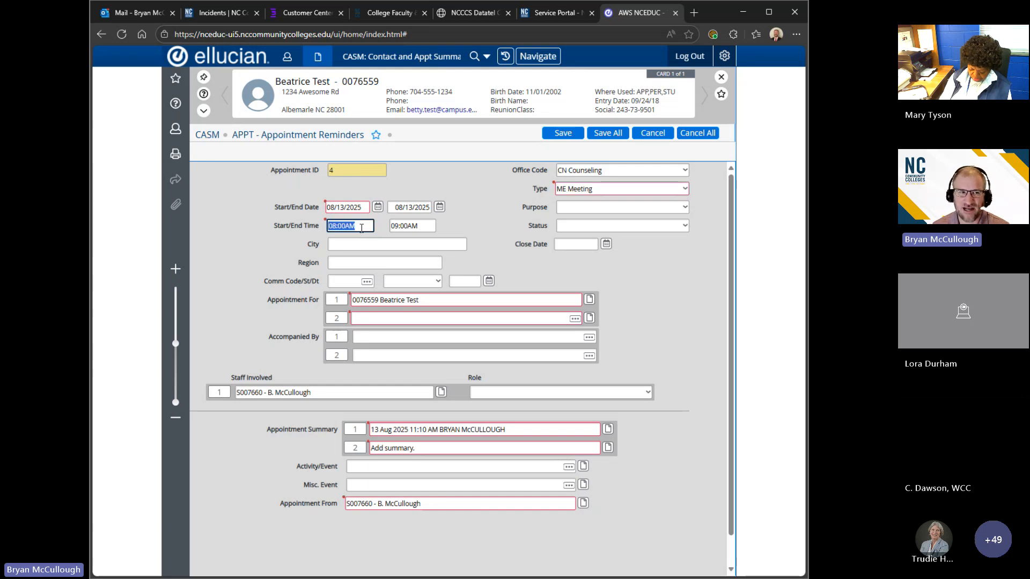
pyautogui.click(356, 206)
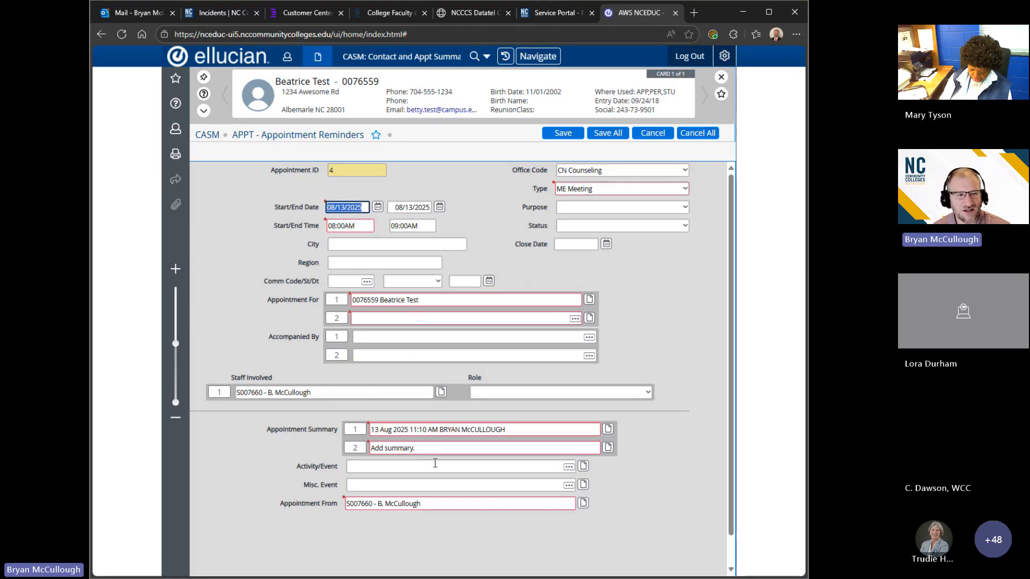
# Step: Read the full Appointment Summary reminder text, close it, and cancel back to the contact and appointment summary
pyautogui.click(608, 430)
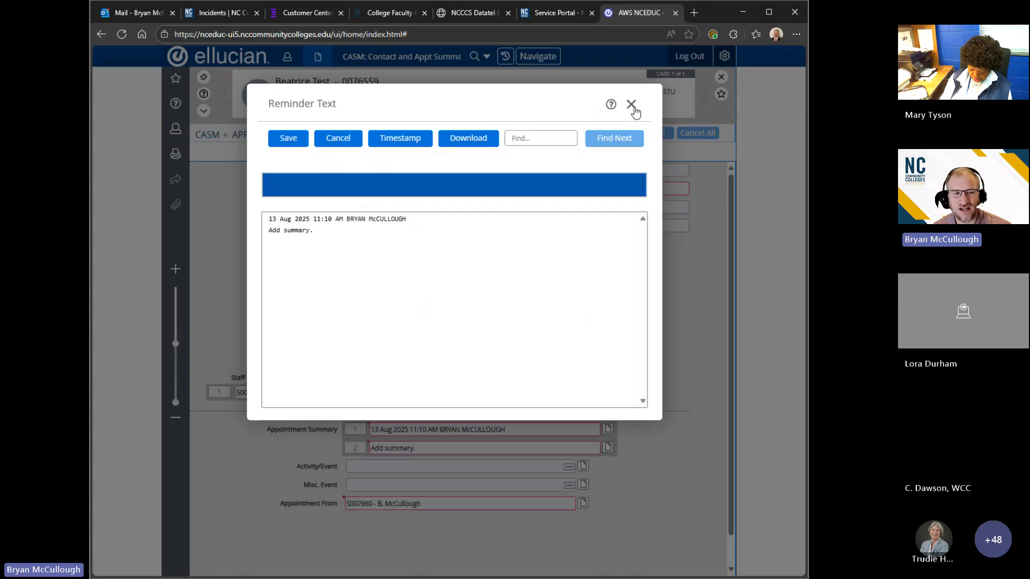
pyautogui.click(631, 104)
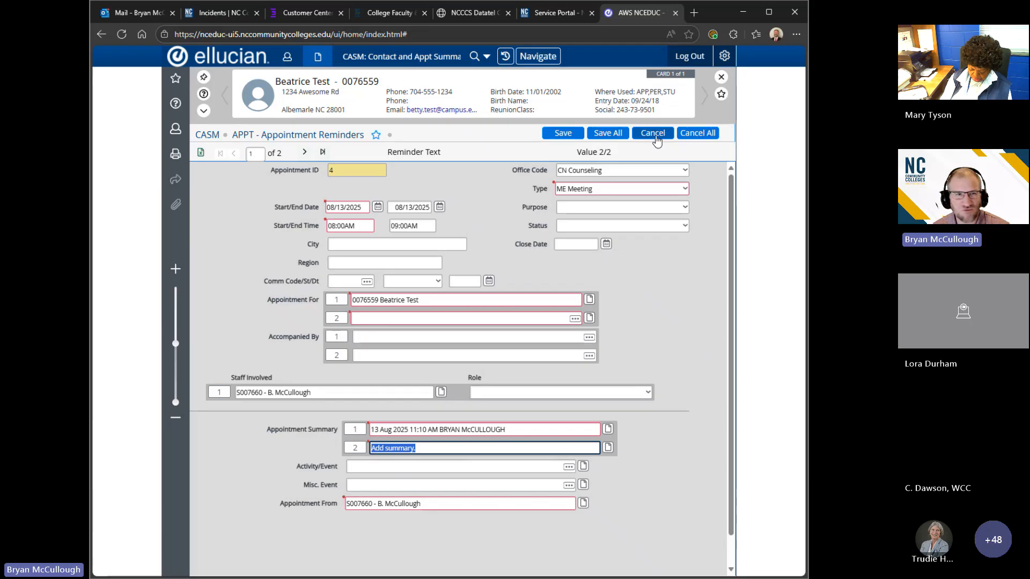
pyautogui.click(653, 133)
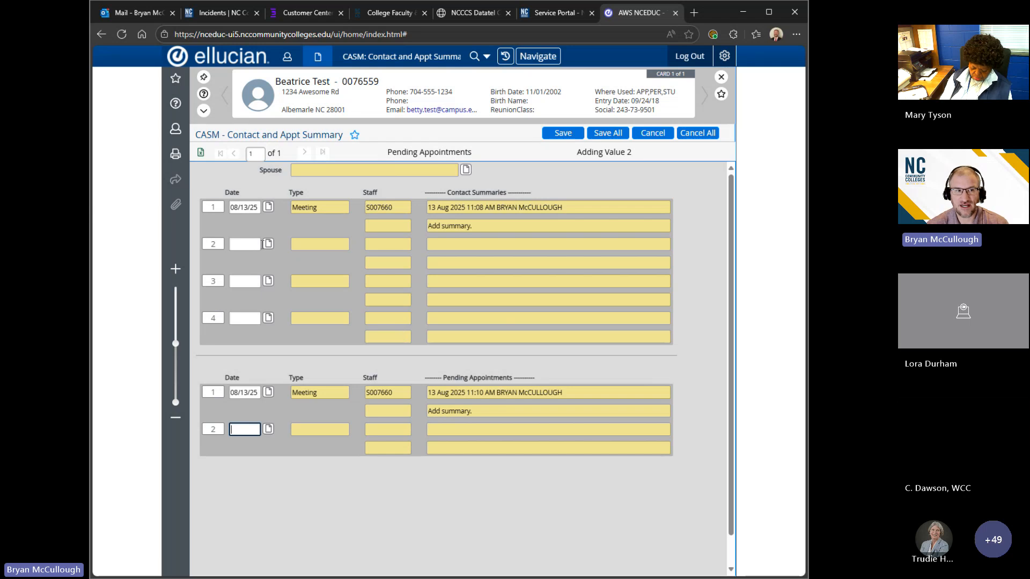
# Step: Open the 08/13/25 contact to check its Office Code, and cancel out of all open forms without saving
pyautogui.click(268, 207)
pyautogui.click(605, 171)
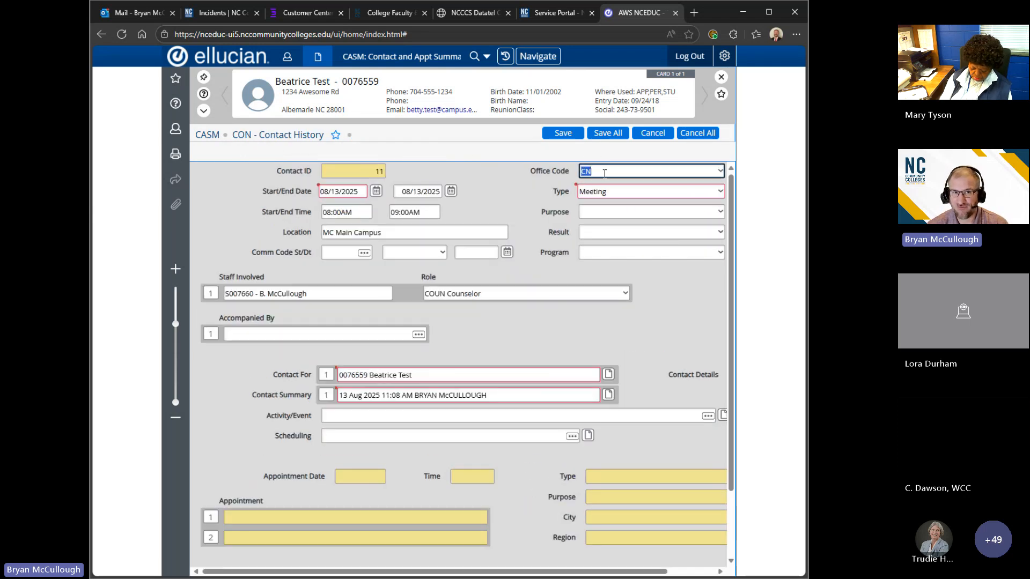
pyautogui.click(695, 135)
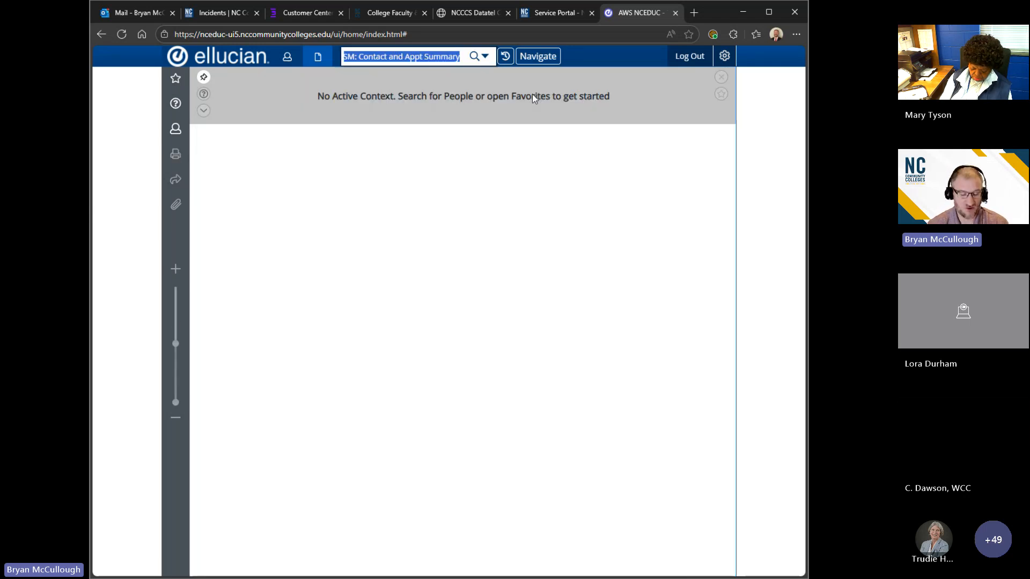
# Step: Open the SVM Staff and Volunteers form and look up the staff member's record by ID number
pyautogui.write('svm')
pyautogui.press('Return')
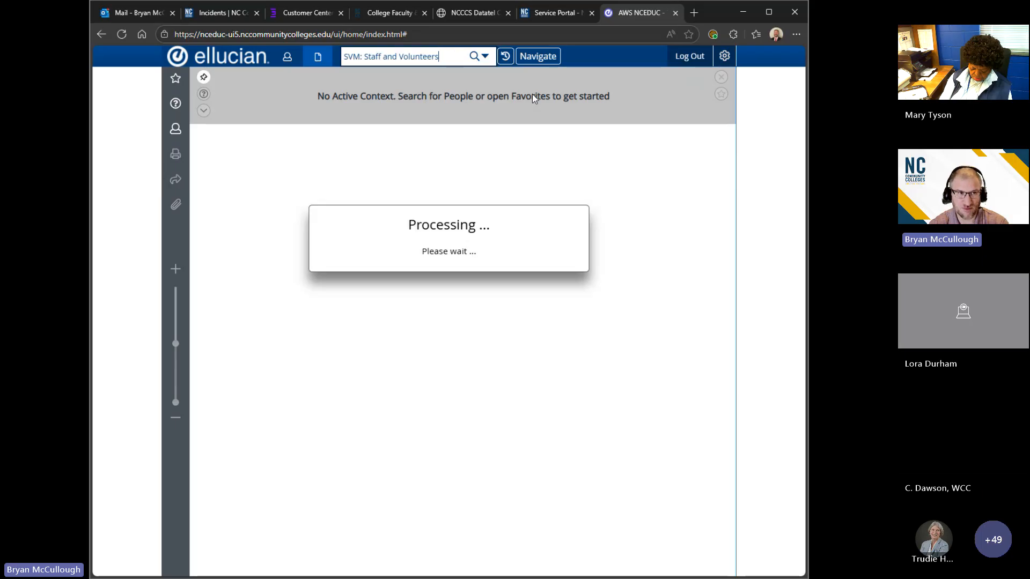
pyautogui.write('76')
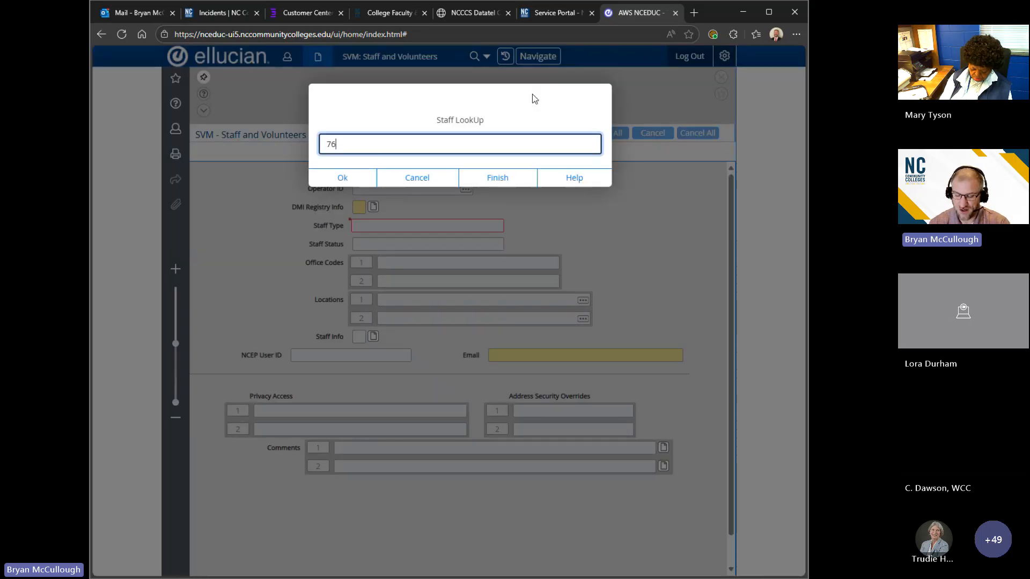
pyautogui.press('Return')
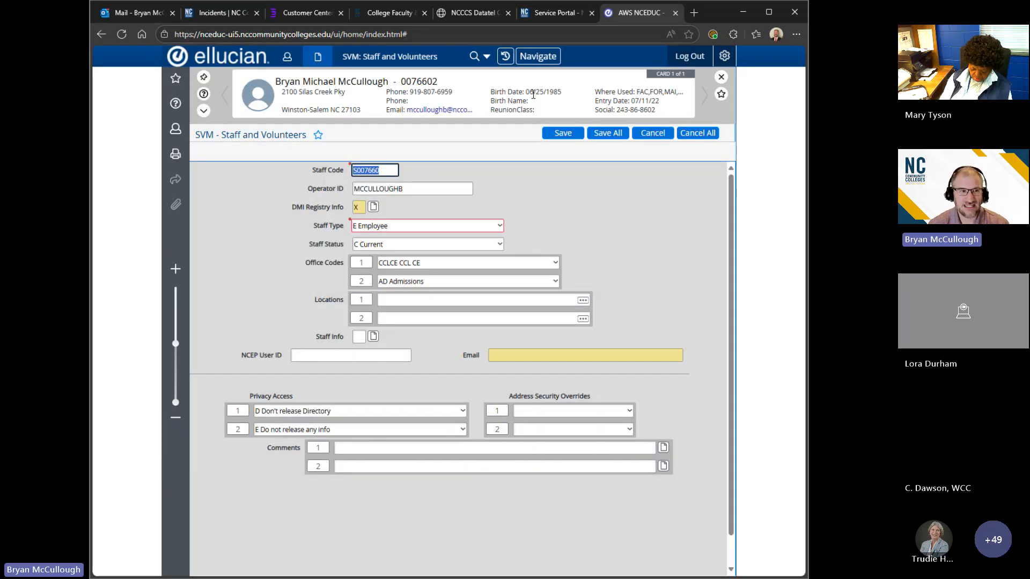
# Step: Delete the CN Counseling entry in row 12 of the staff record's Office Codes and save all changes
pyautogui.click(453, 263)
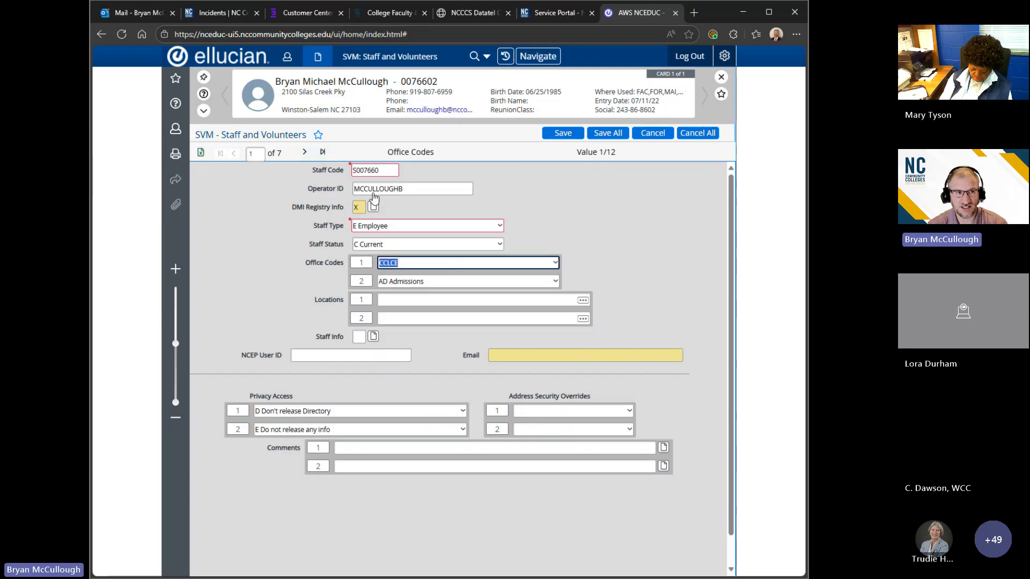
pyautogui.click(304, 152)
pyautogui.click(304, 153)
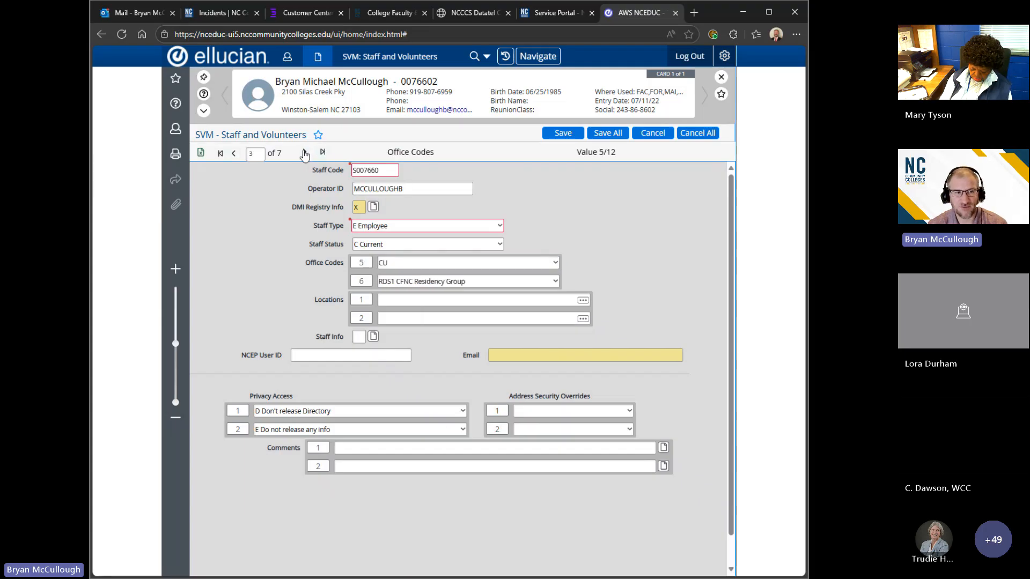
pyautogui.click(304, 152)
pyautogui.click(304, 153)
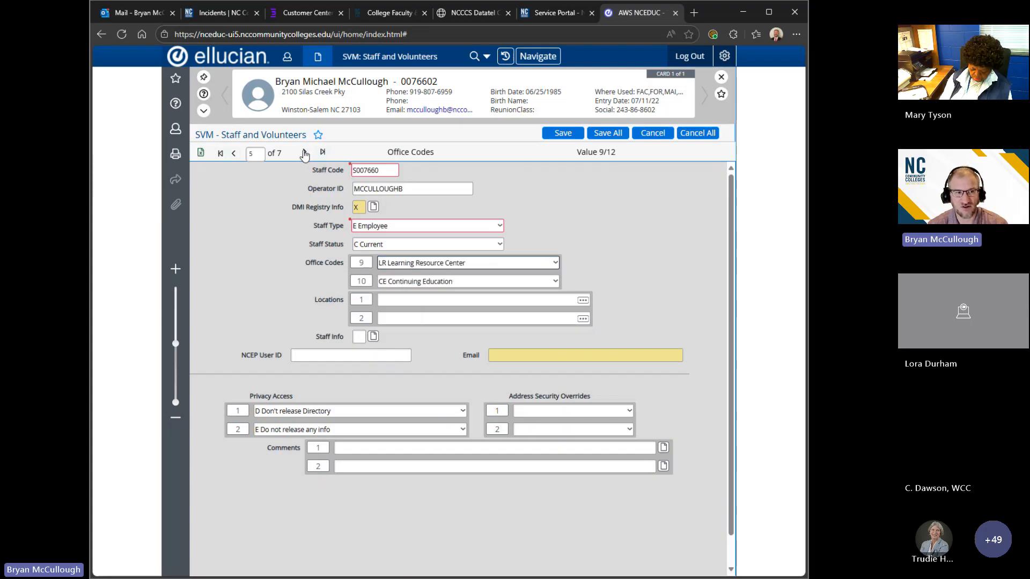
pyautogui.click(304, 153)
pyautogui.click(411, 282)
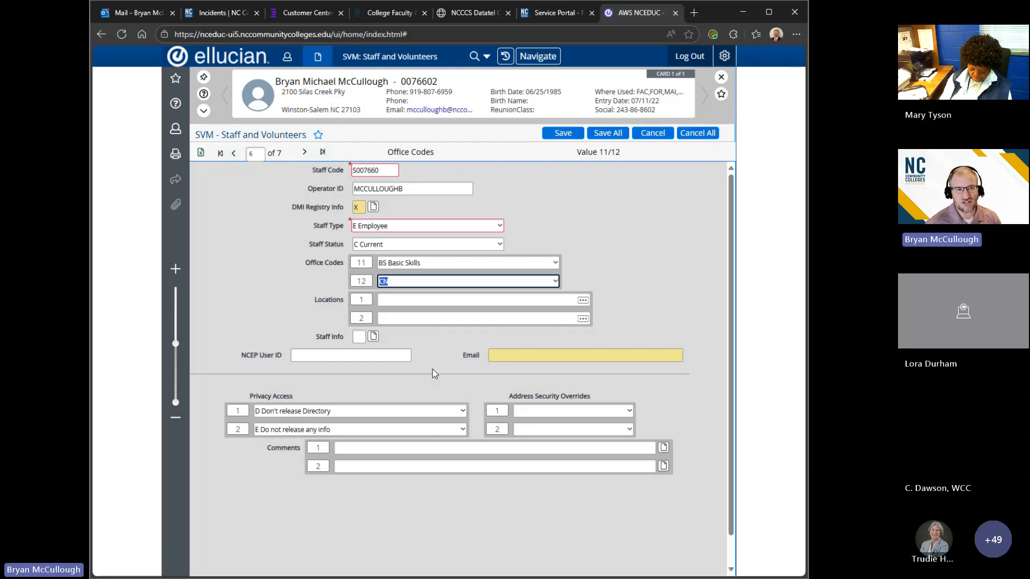
pyautogui.click(361, 286)
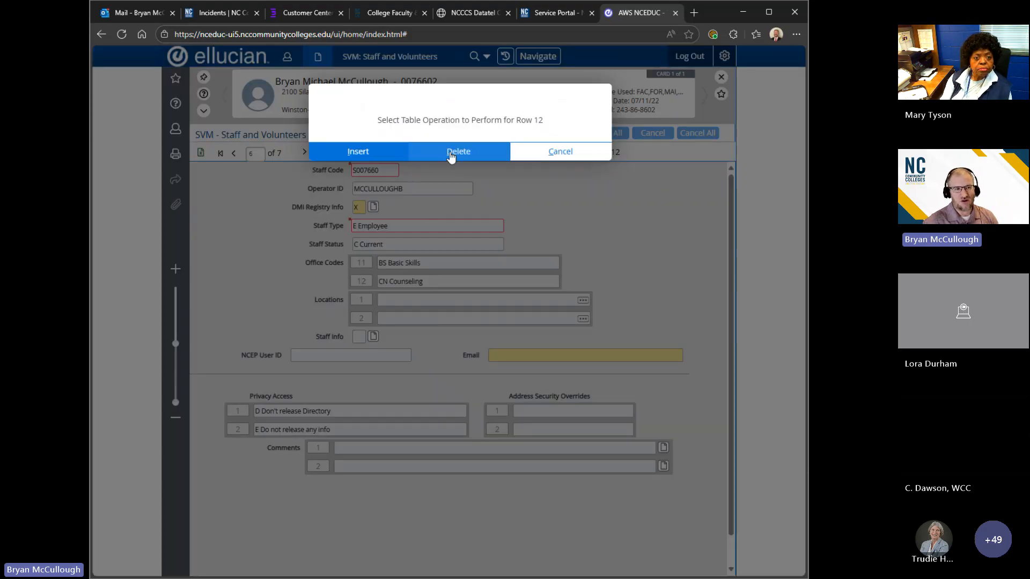
pyautogui.click(451, 152)
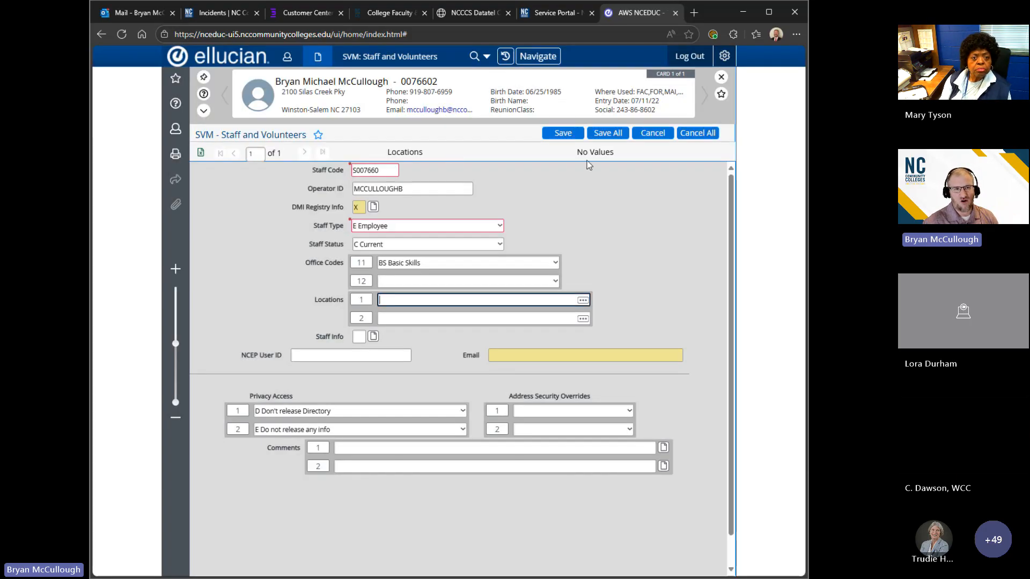
pyautogui.click(605, 133)
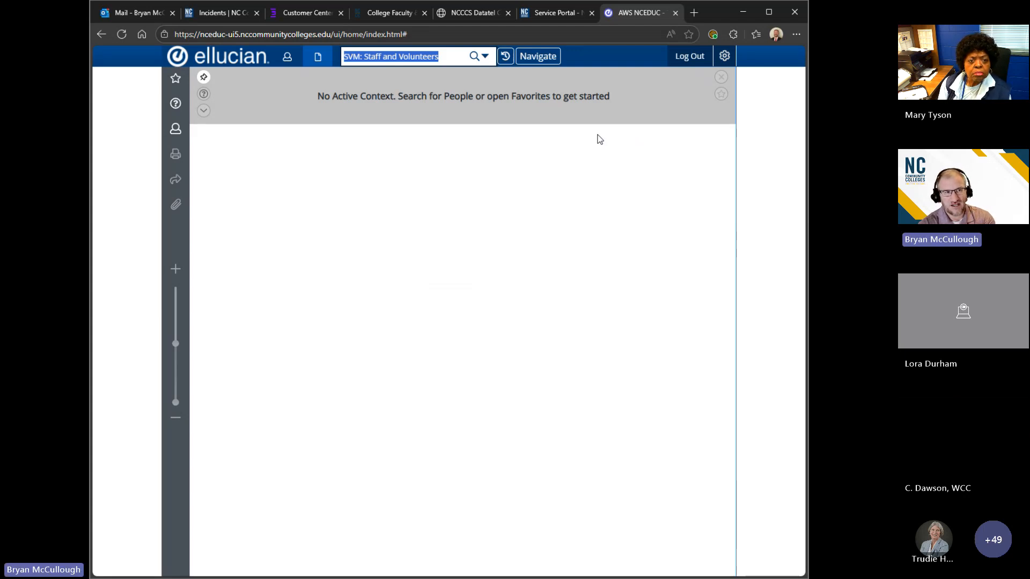
# Step: Open the CASM Contact and Appt Summary form and select the test student by name
pyautogui.write('casm')
pyautogui.press('Return')
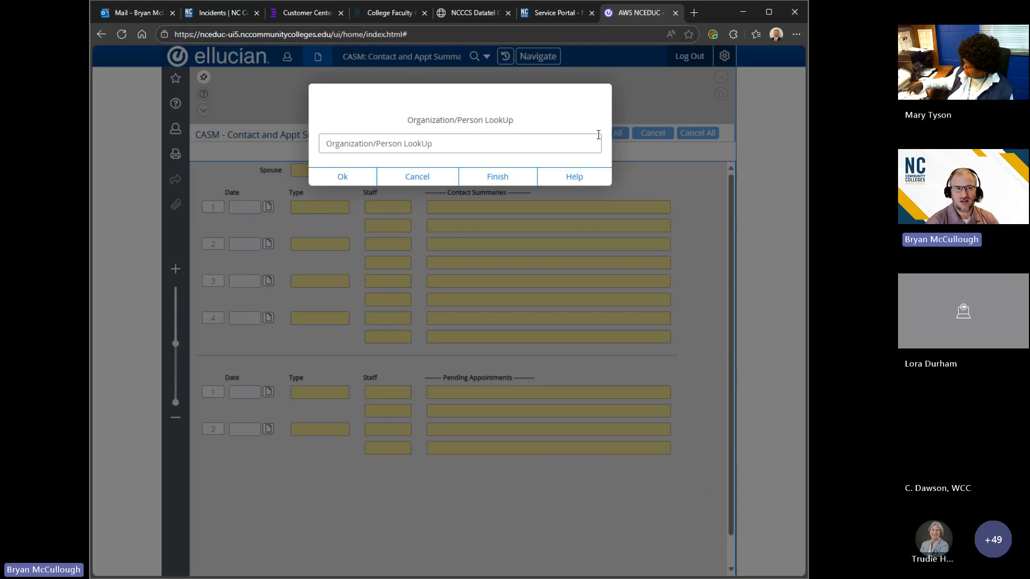
pyautogui.write('betty ')
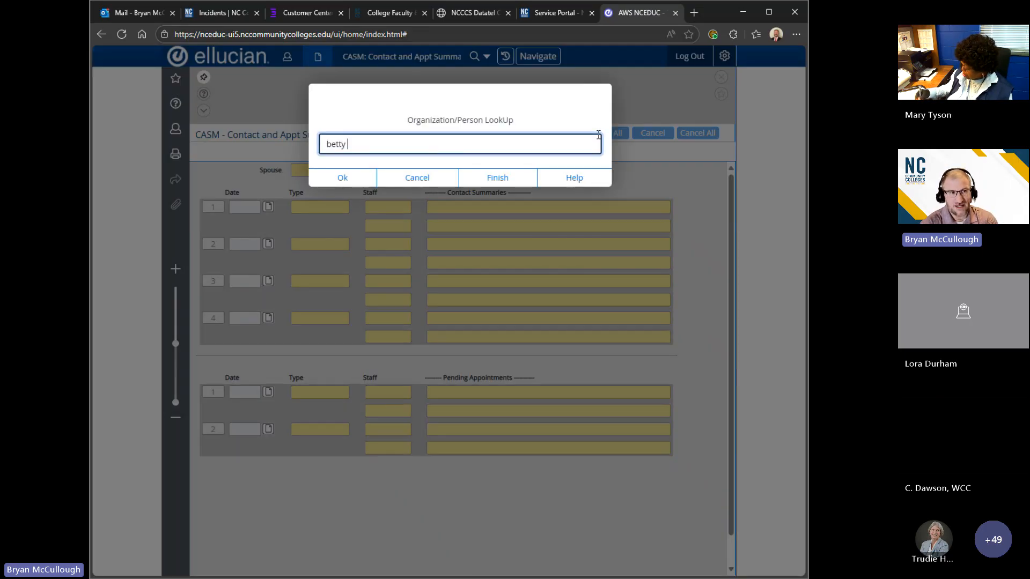
pyautogui.write('test')
pyautogui.press('Return')
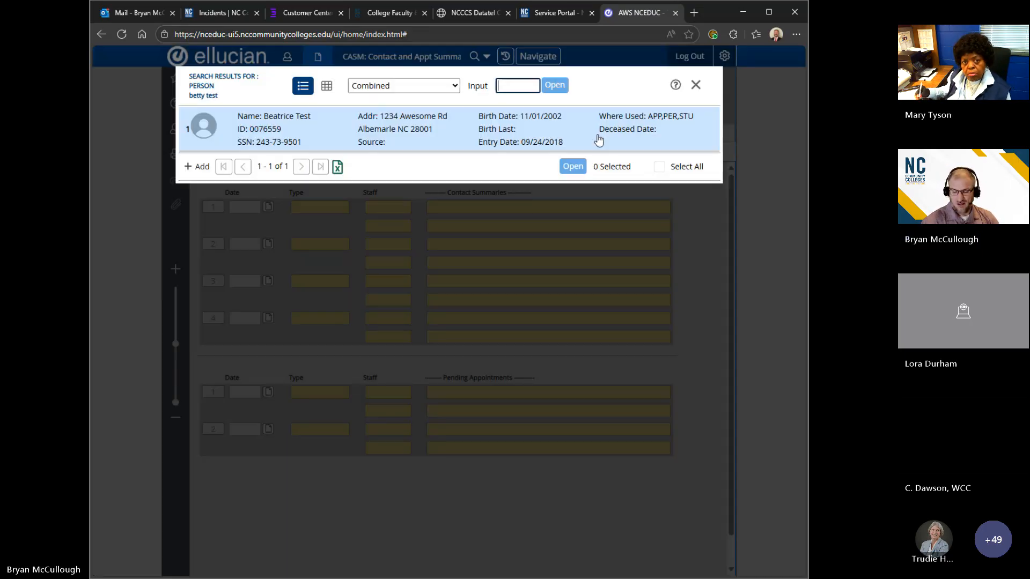
pyautogui.click(595, 138)
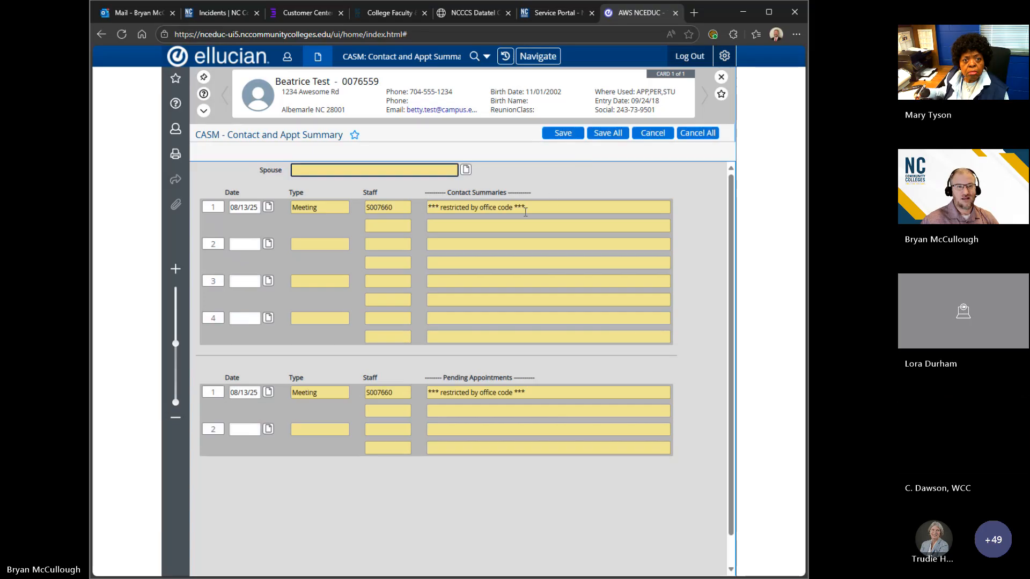
# Step: Try to open the restricted 08/13/25 contact record, read the access message, and dismiss it
pyautogui.click(526, 210)
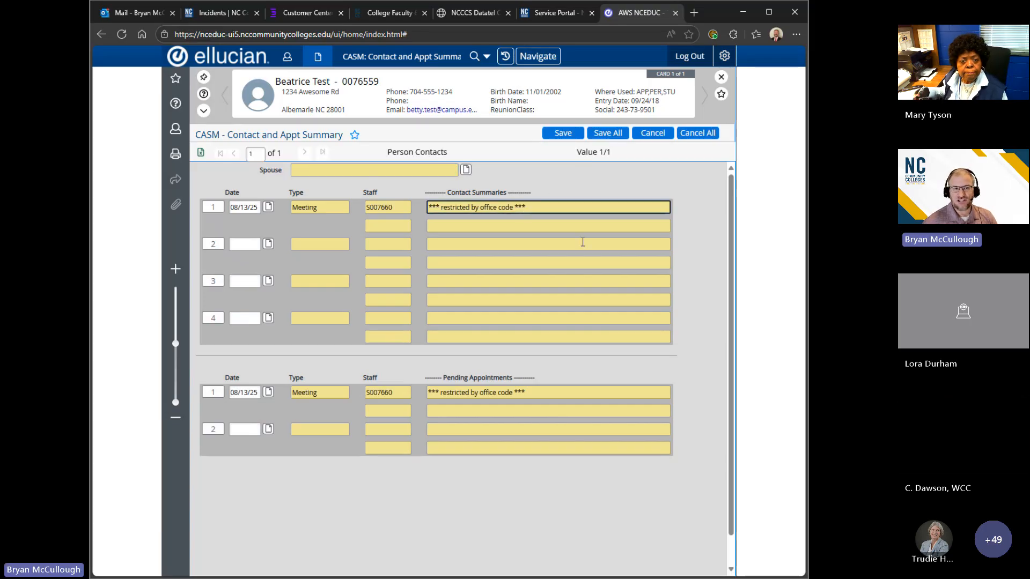
pyautogui.click(268, 212)
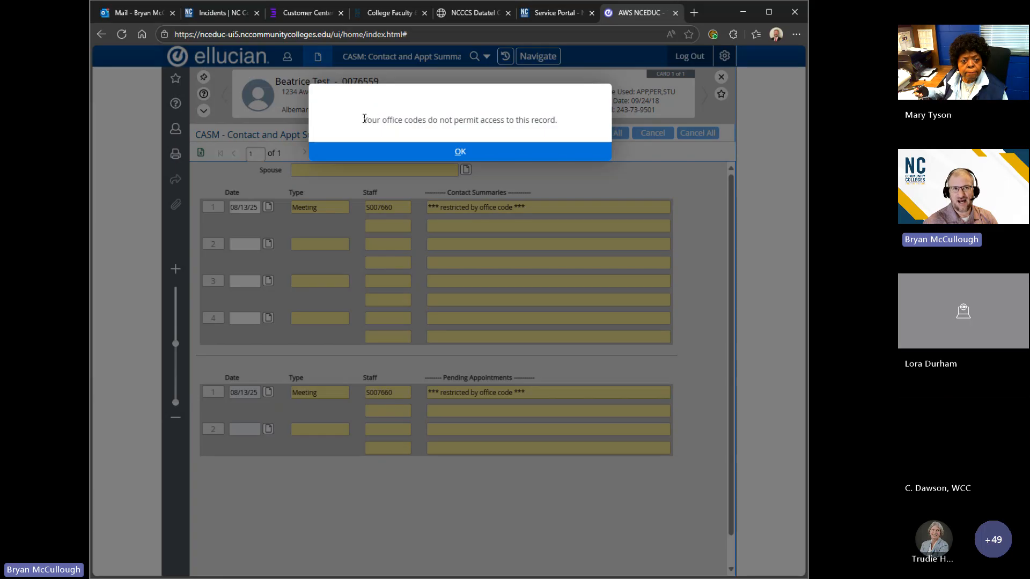
pyautogui.moveTo(363, 119); pyautogui.dragTo(555, 118)
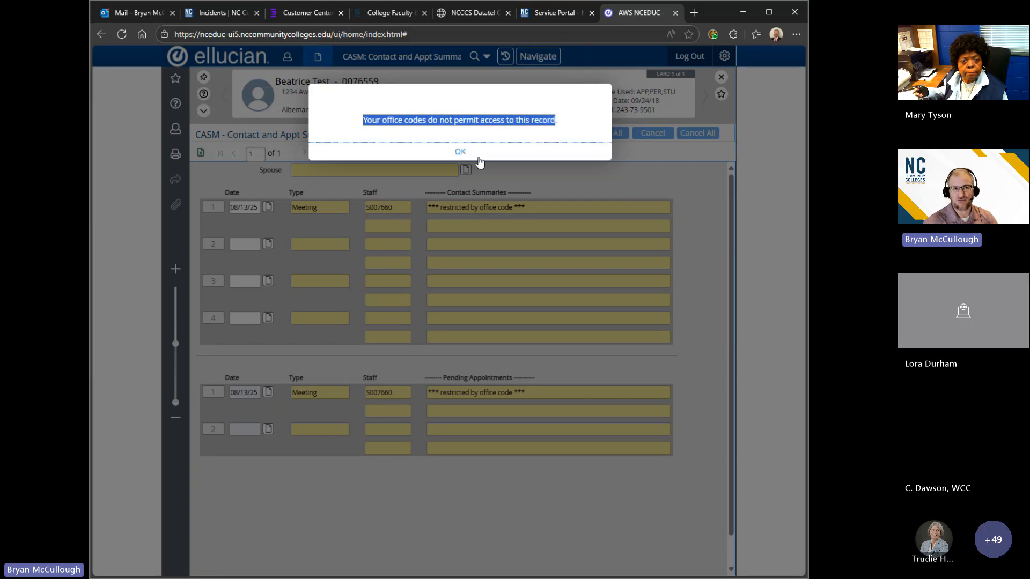
pyautogui.click(462, 153)
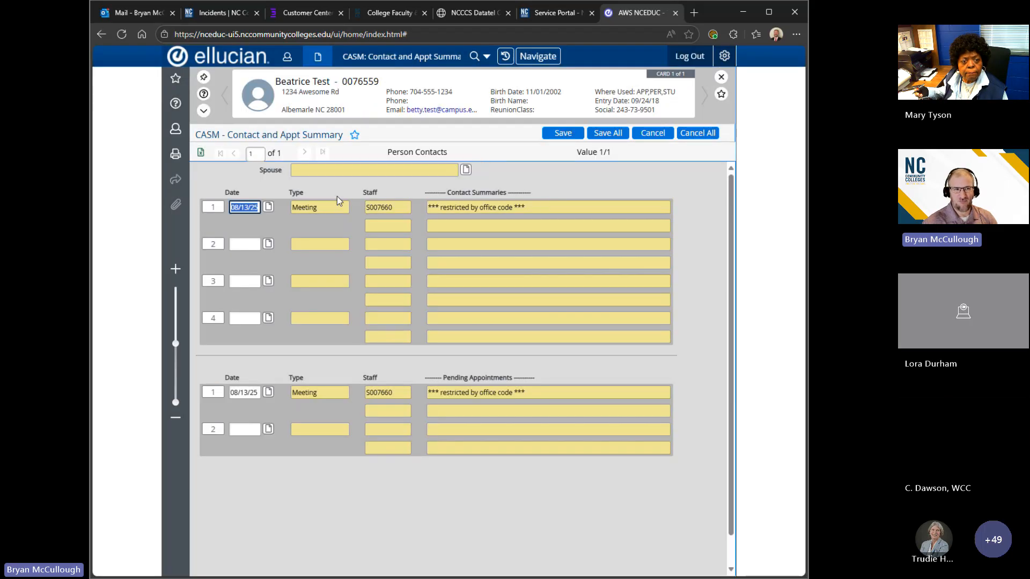
# Step: Check the Staff entries for the contact and appointment, and try to open the restricted 08/13/25 pending appointment
pyautogui.click(403, 207)
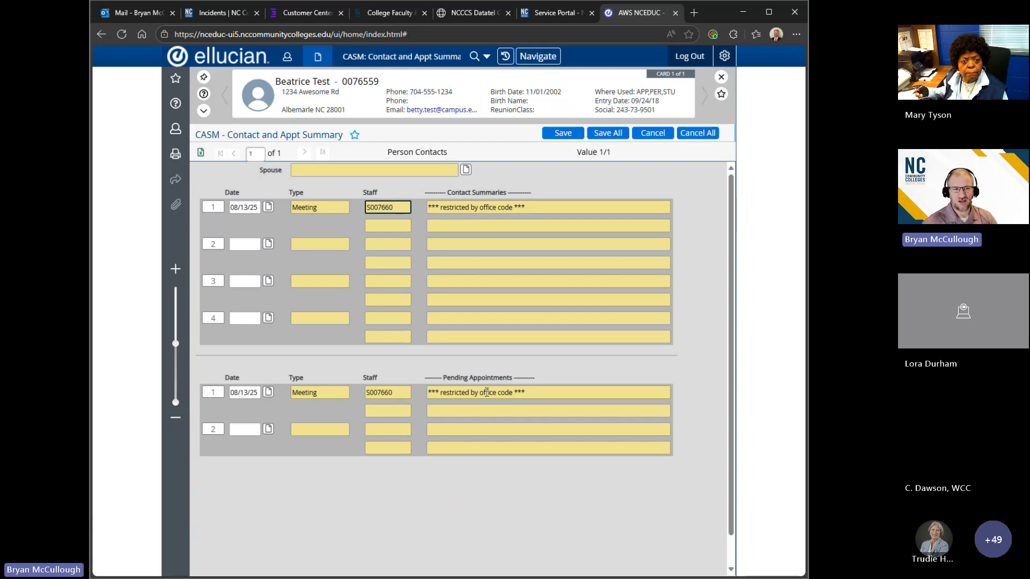
pyautogui.doubleClick(390, 393)
pyautogui.click(396, 207)
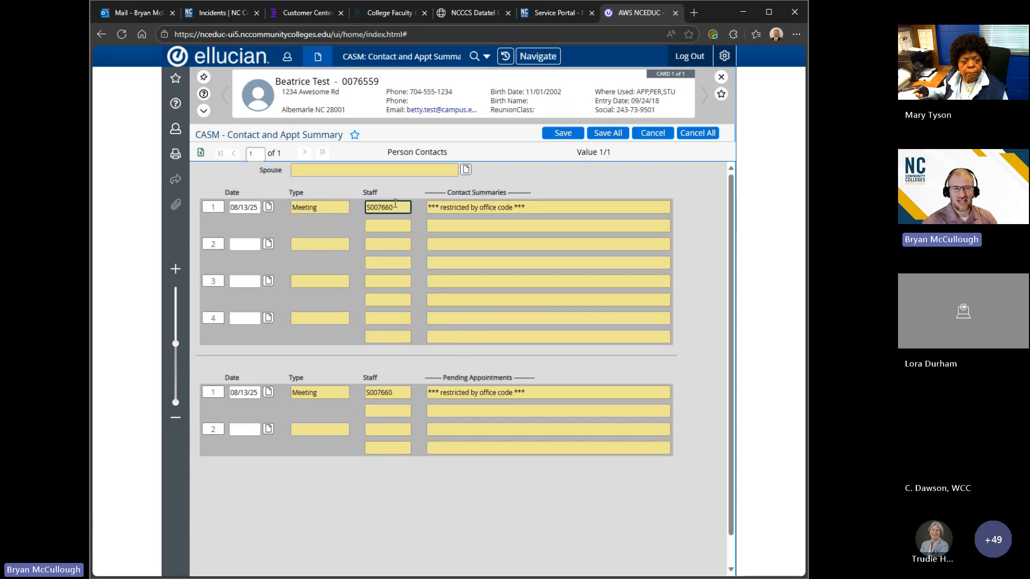
pyautogui.click(268, 392)
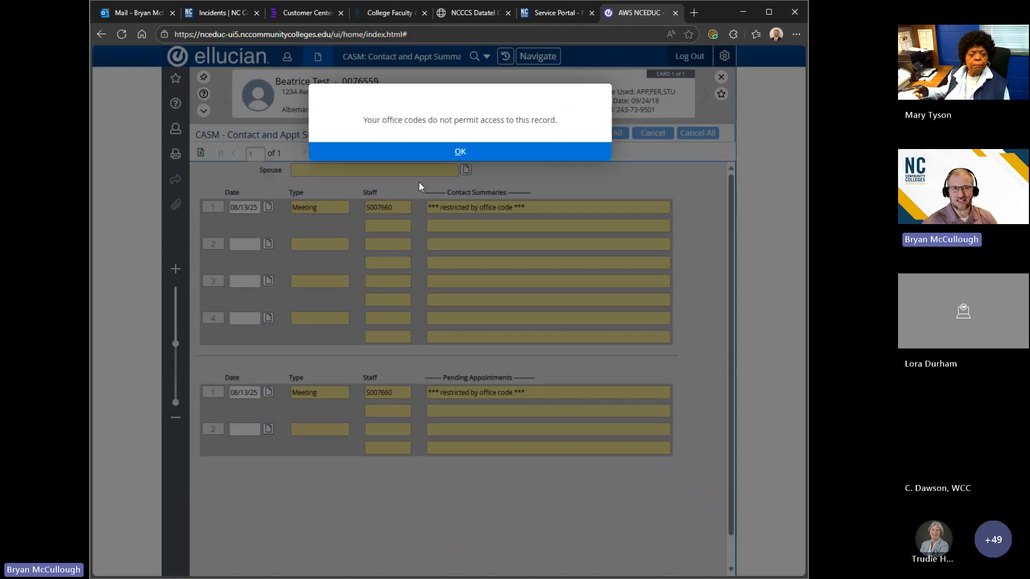
pyautogui.click(481, 157)
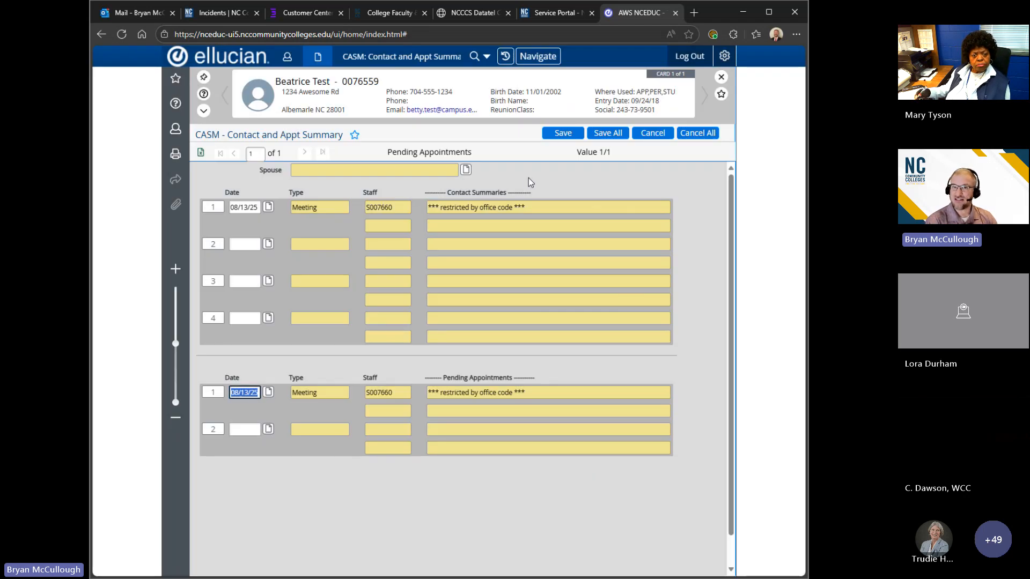
# Step: Cancel out of the student's summary and reopen the same staff member's record in the SVM form
pyautogui.click(697, 133)
pyautogui.write('svm')
pyautogui.press('Return')
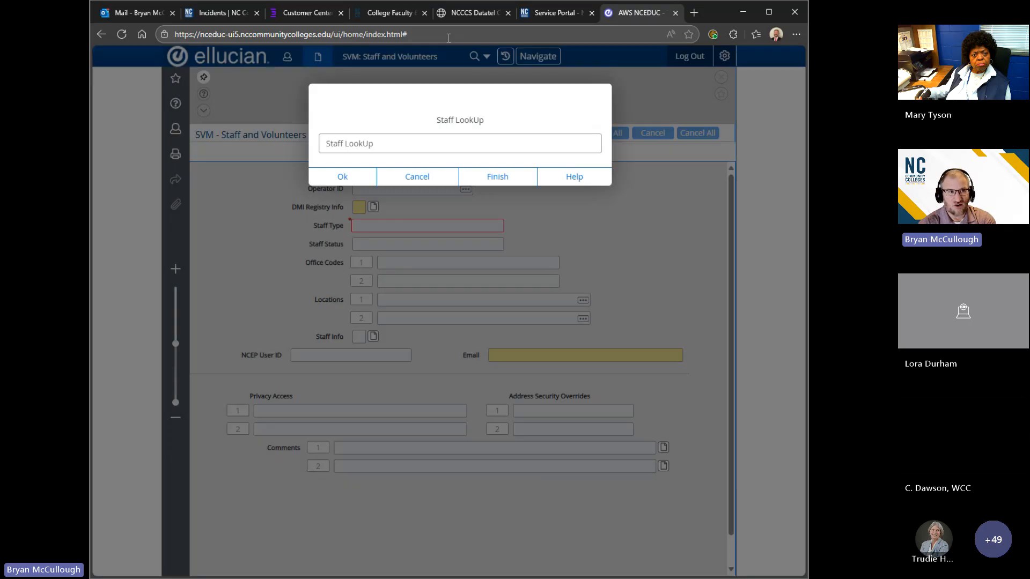
pyautogui.press('Return')
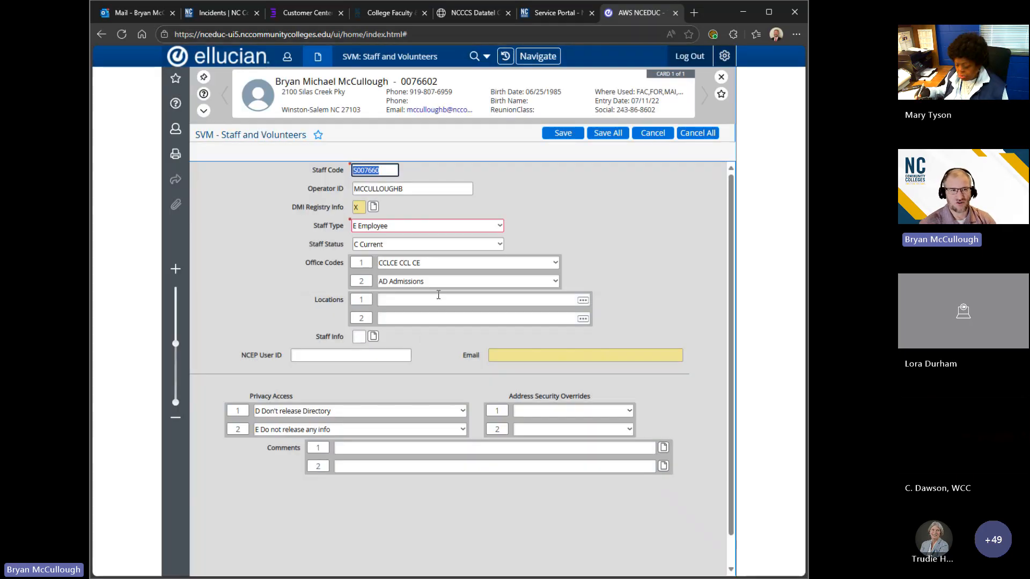
# Step: Add the Counseling office code back in row 12 of the staff record's Office Codes and save all changes
pyautogui.click(437, 282)
pyautogui.click(323, 151)
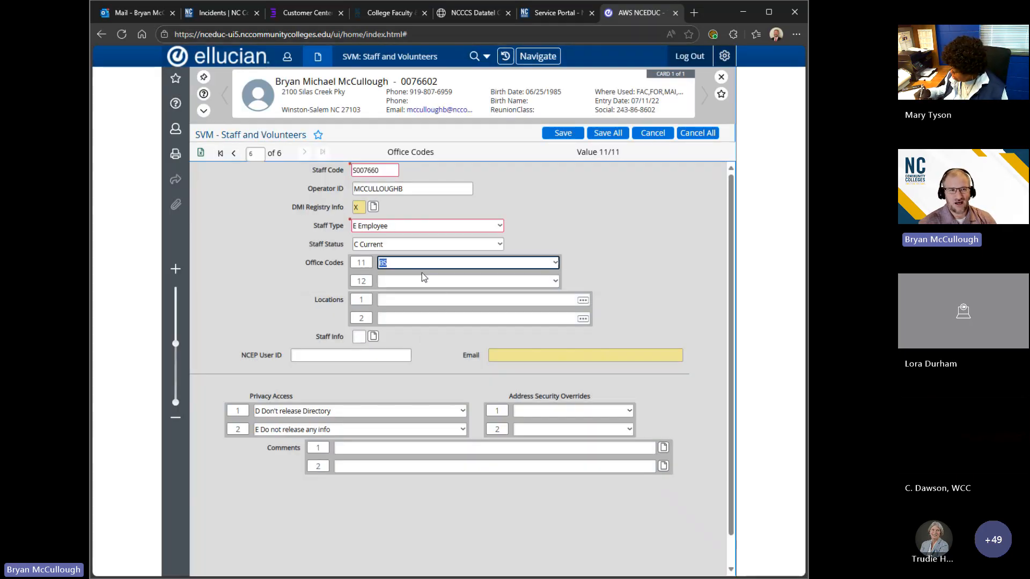
pyautogui.click(420, 282)
pyautogui.write('ce')
pyautogui.press('Return')
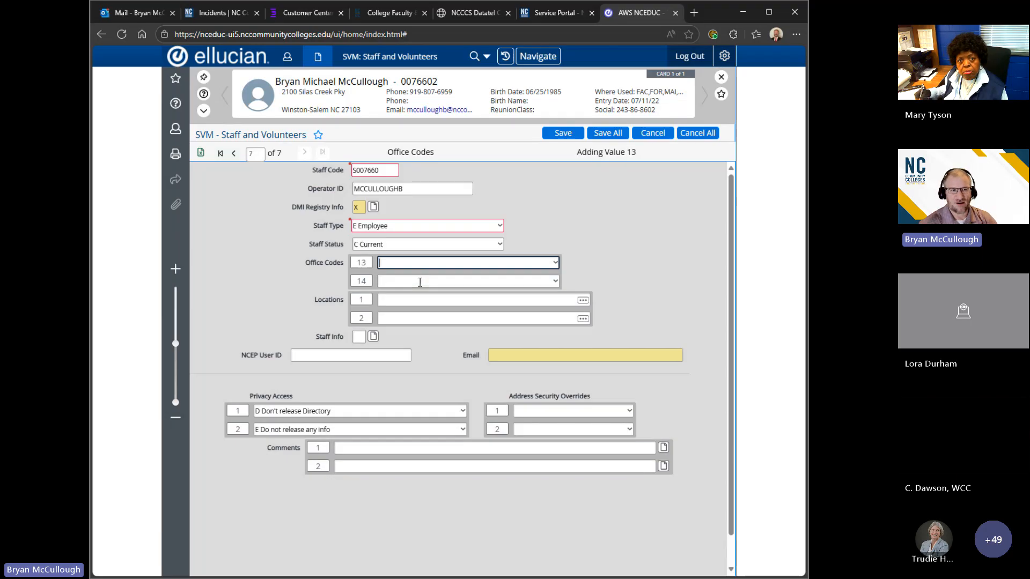
pyautogui.click(604, 133)
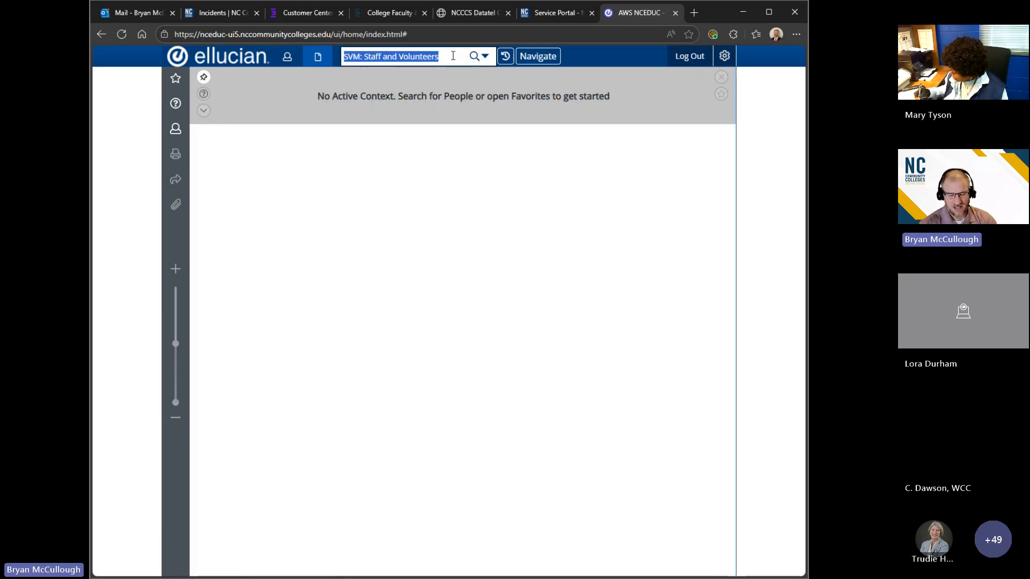
# Step: Reopen the CASM form for the last-used student with @ and check the 08/13/25 contact summary text
pyautogui.write('CASM')
pyautogui.press('Return')
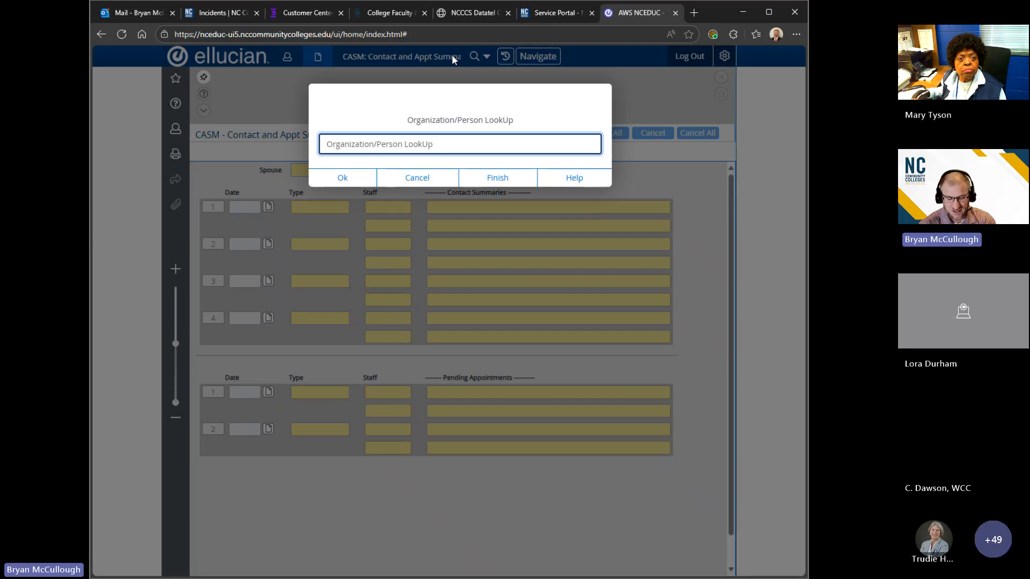
pyautogui.write('@')
pyautogui.press('Return')
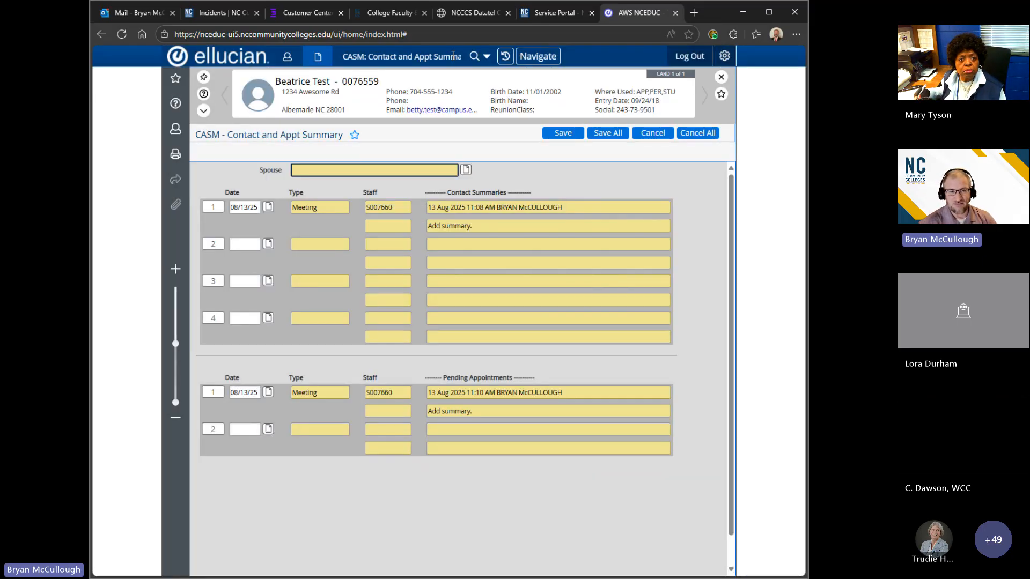
pyautogui.click(470, 225)
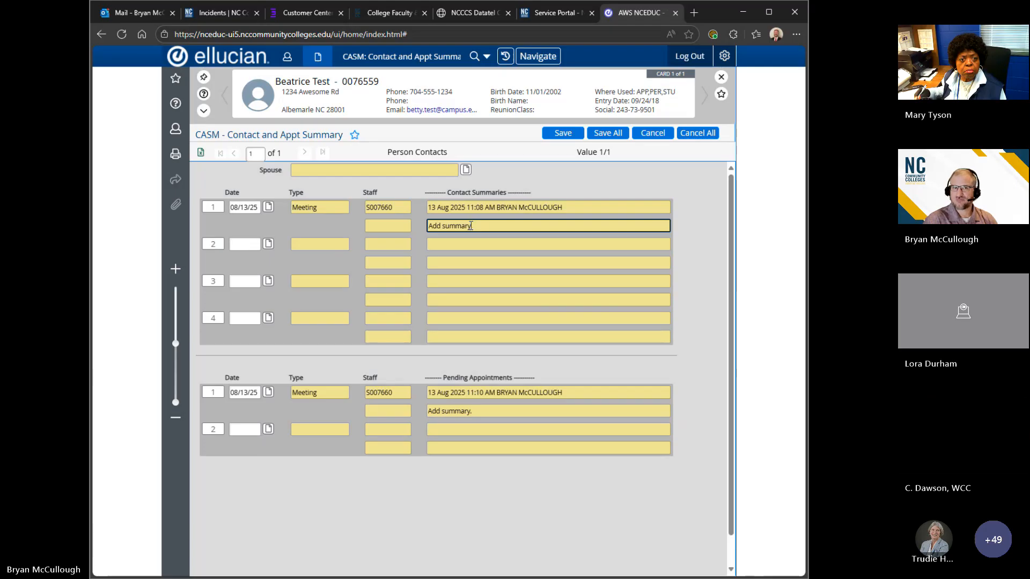
# Step: Open the details of the 08/13/25 contact summary in Contact History and check its Office Code
pyautogui.click(268, 207)
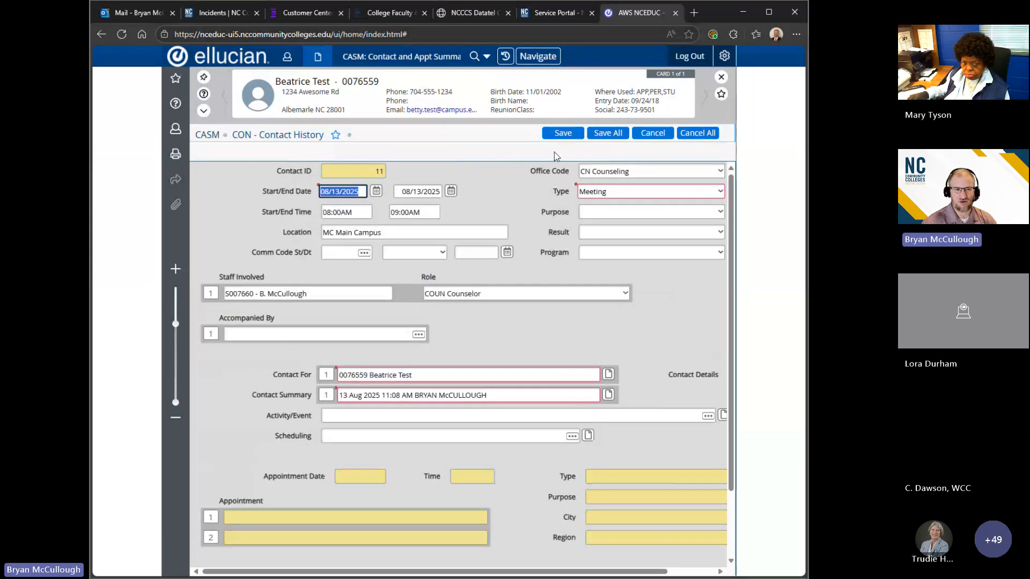
pyautogui.click(631, 171)
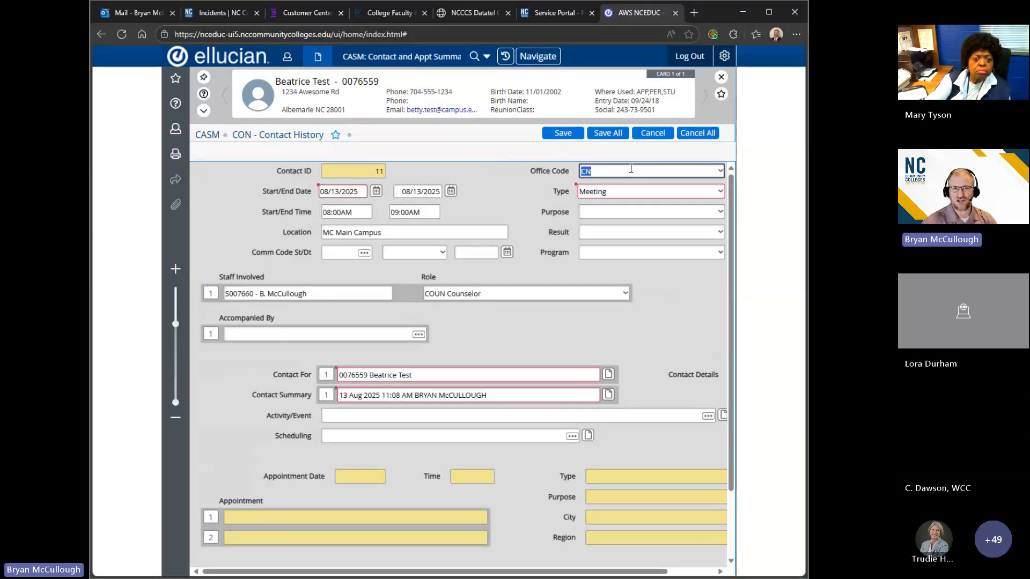
pyautogui.click(179, 423)
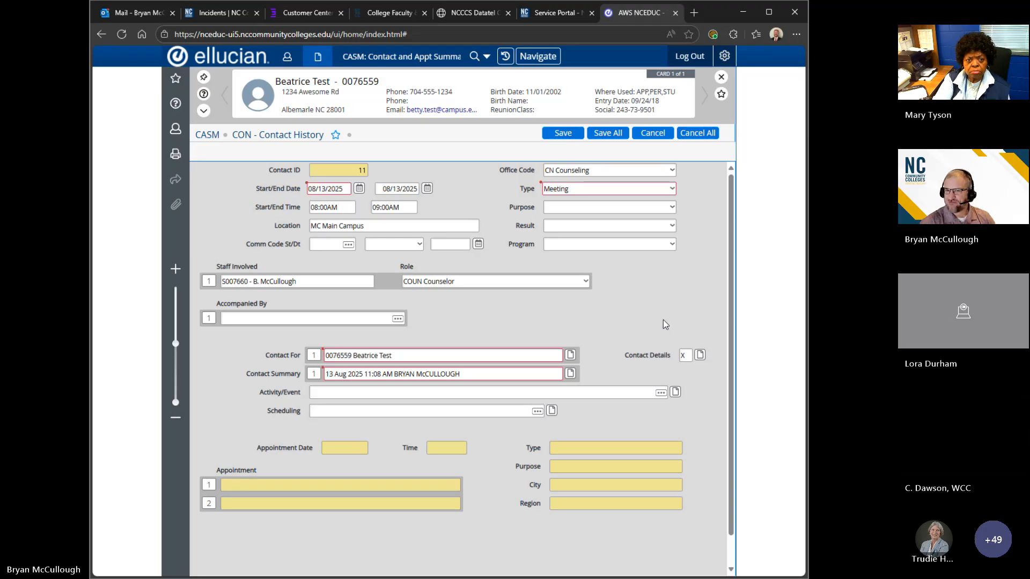
pyautogui.moveTo(542, 20)
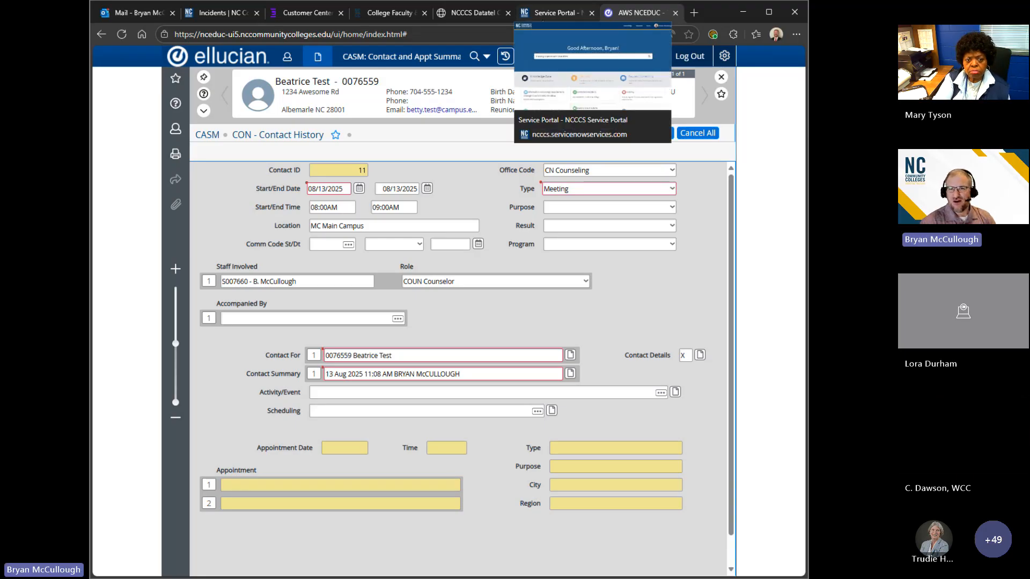
pyautogui.click(543, 19)
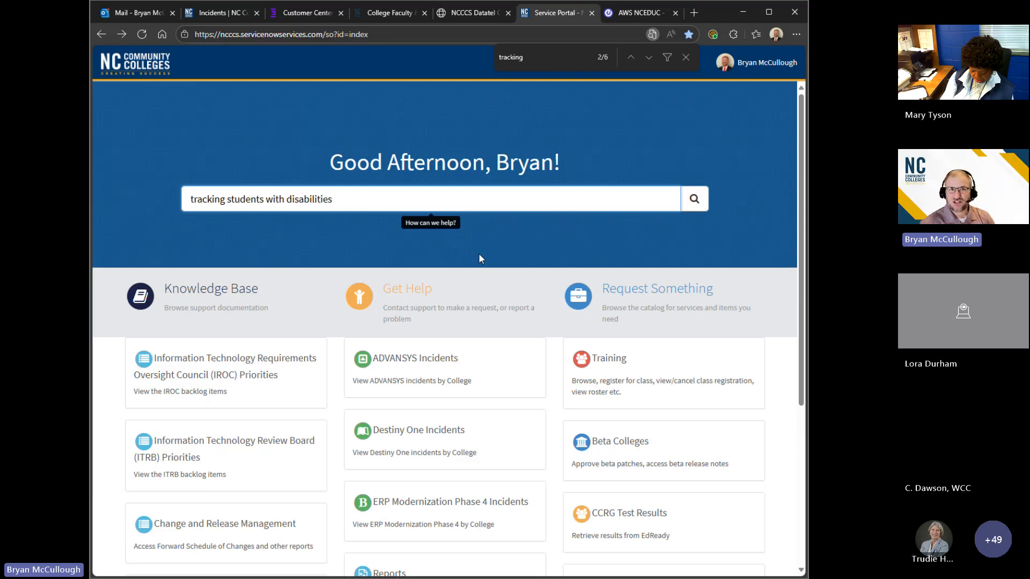
pyautogui.hotkey('ctrl', 'Tab')
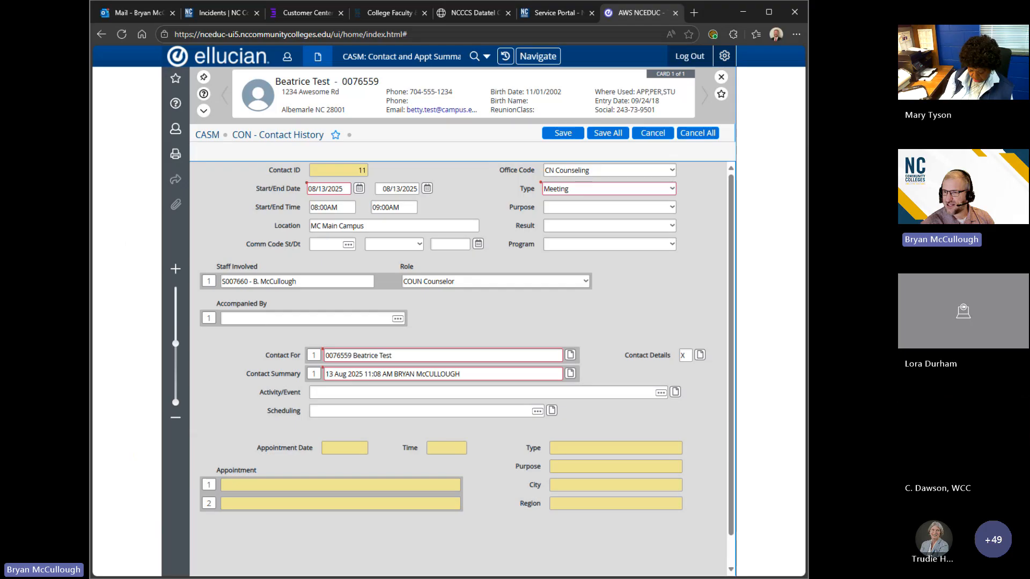
# Step: Cancel out of the contact history and open the STAD Student Advisor Listing form
pyautogui.click(692, 138)
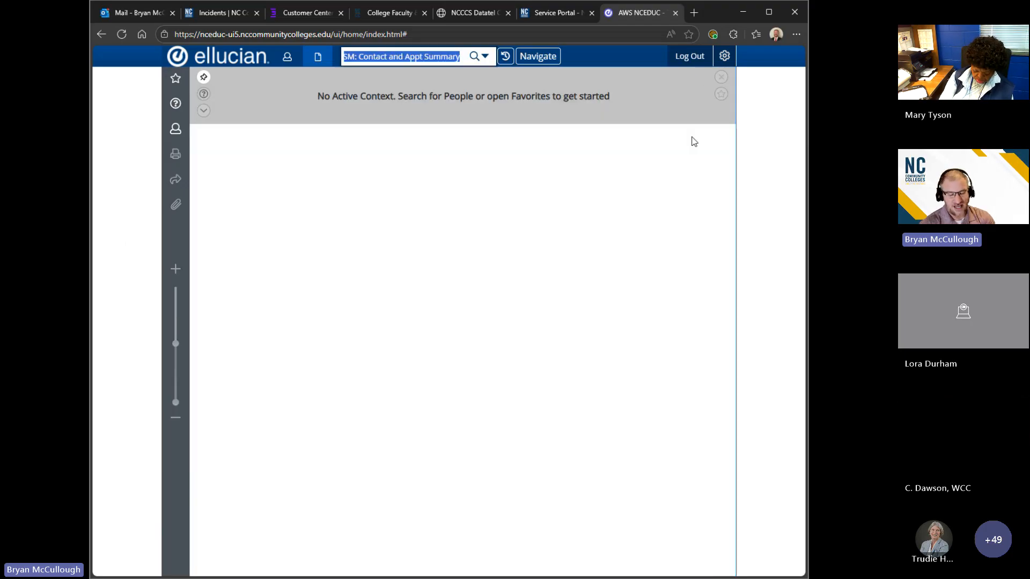
pyautogui.write('stad')
pyautogui.press('Return')
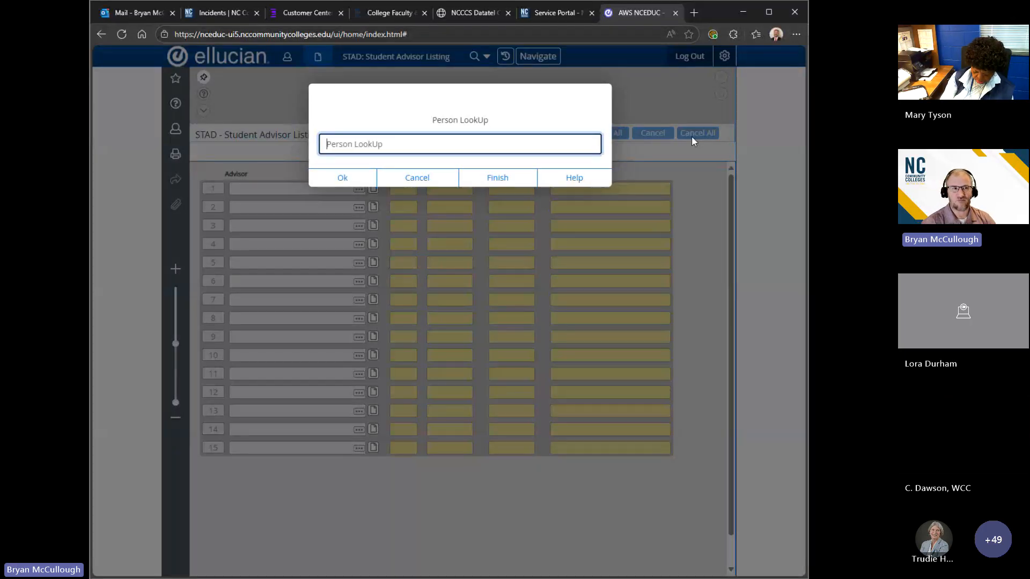
# Step: Look up the test student by name and open the matching record's advisor listing
pyautogui.write('7660')
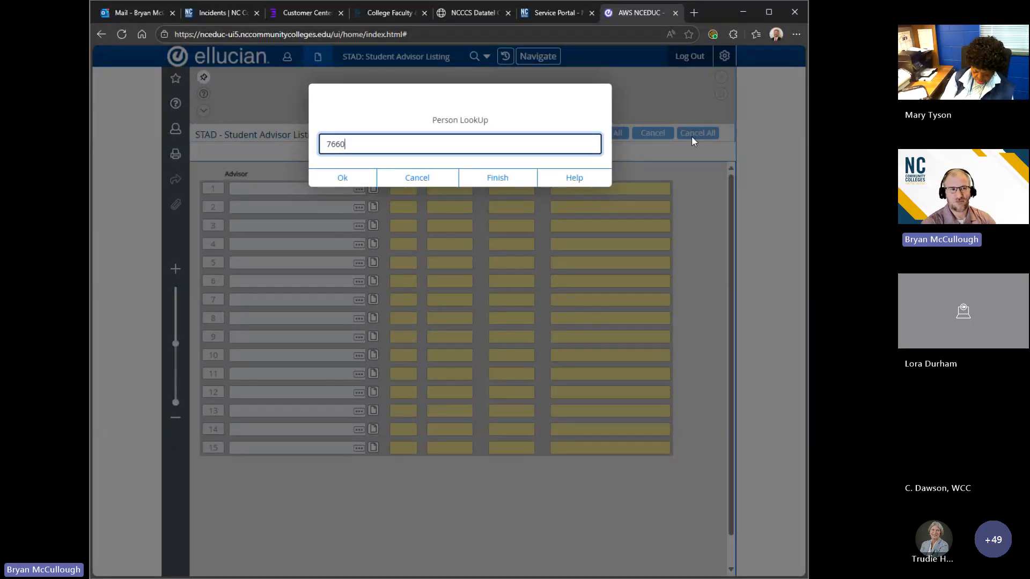
pyautogui.press('BackSpace')
pyautogui.press('BackSpace')
pyautogui.press('BackSpace')
pyautogui.write('betty ')
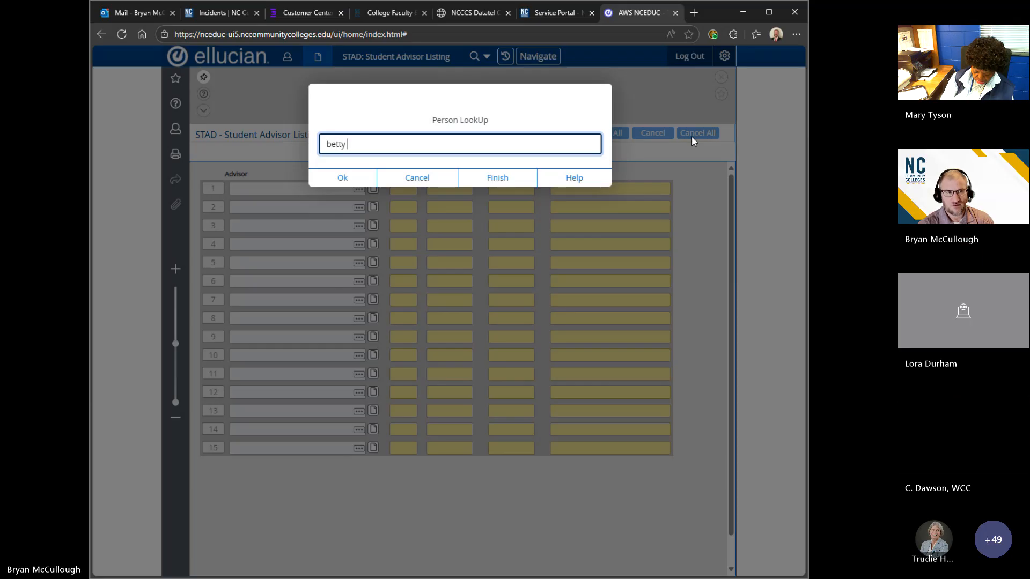
pyautogui.write('test')
pyautogui.press('Return')
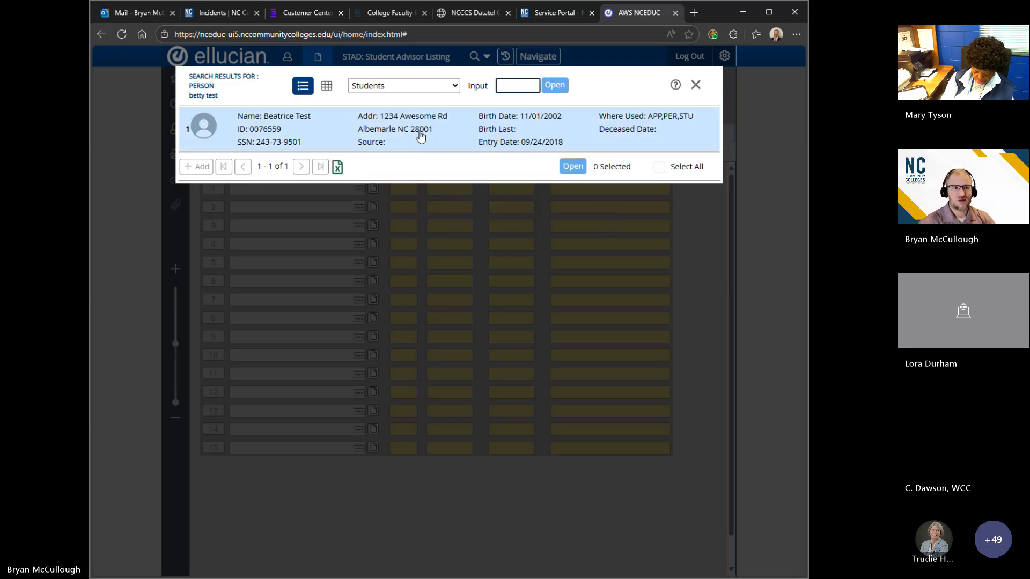
pyautogui.click(419, 135)
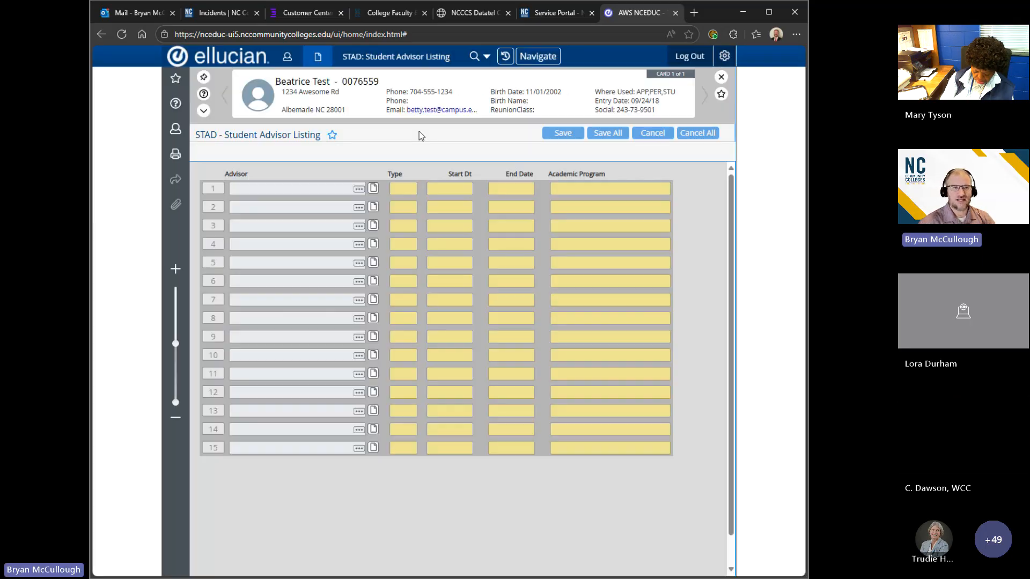
# Step: Open the details of the first advisor row, view the Faculty Advisor Comments, and cancel out of all forms
pyautogui.click(373, 189)
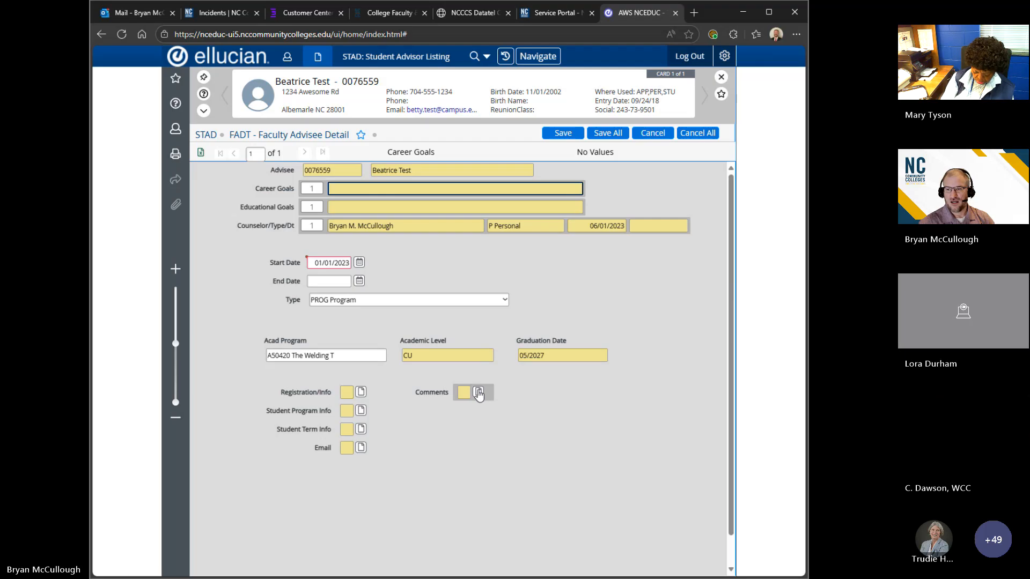
pyautogui.click(478, 392)
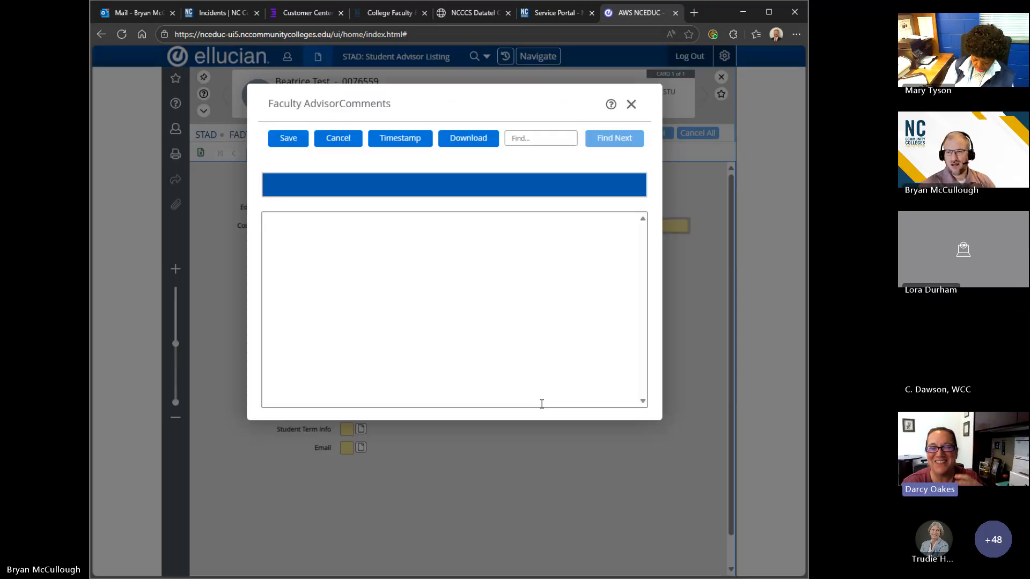
pyautogui.click(631, 105)
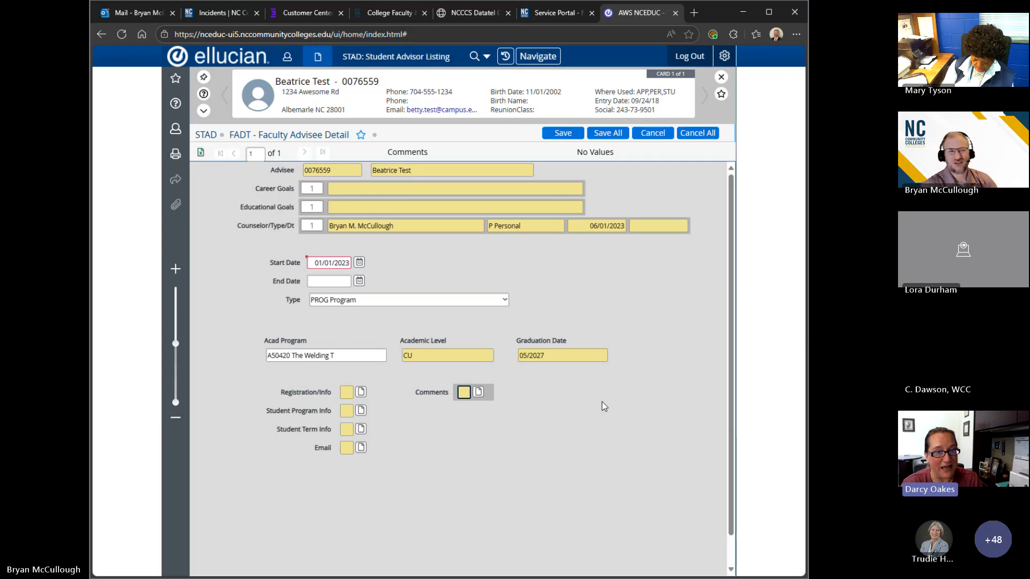
pyautogui.click(479, 393)
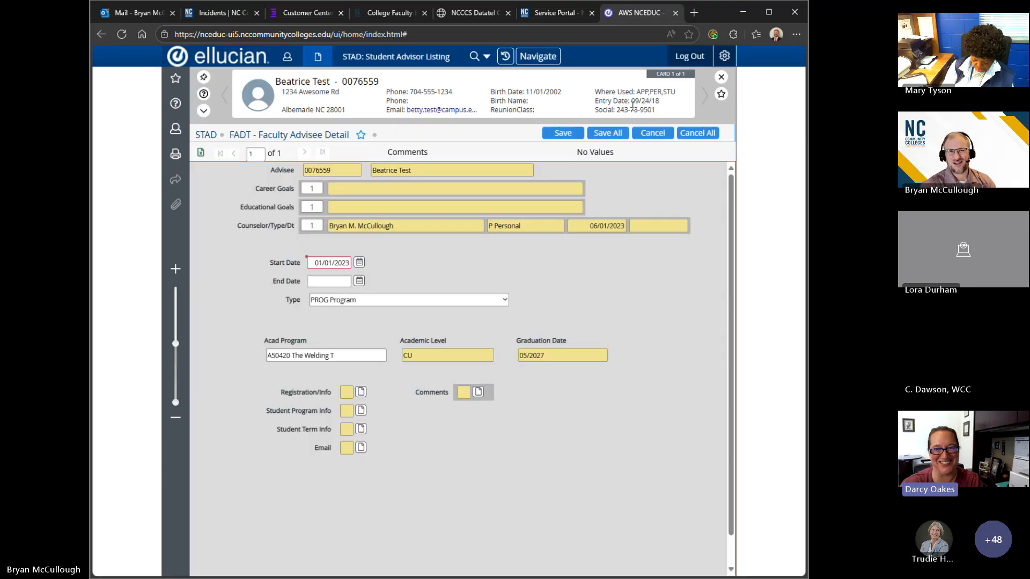
pyautogui.click(631, 105)
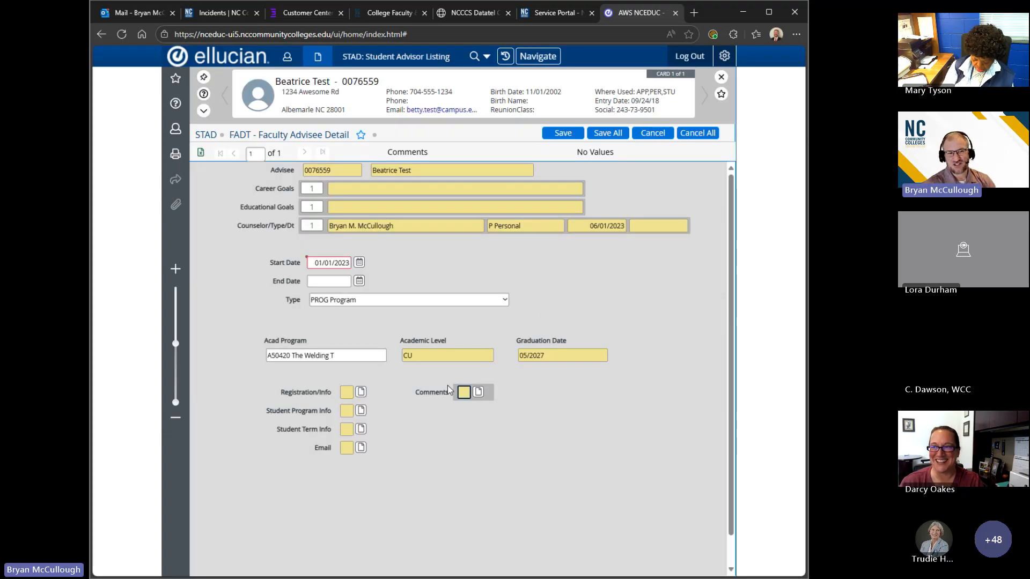
pyautogui.click(478, 392)
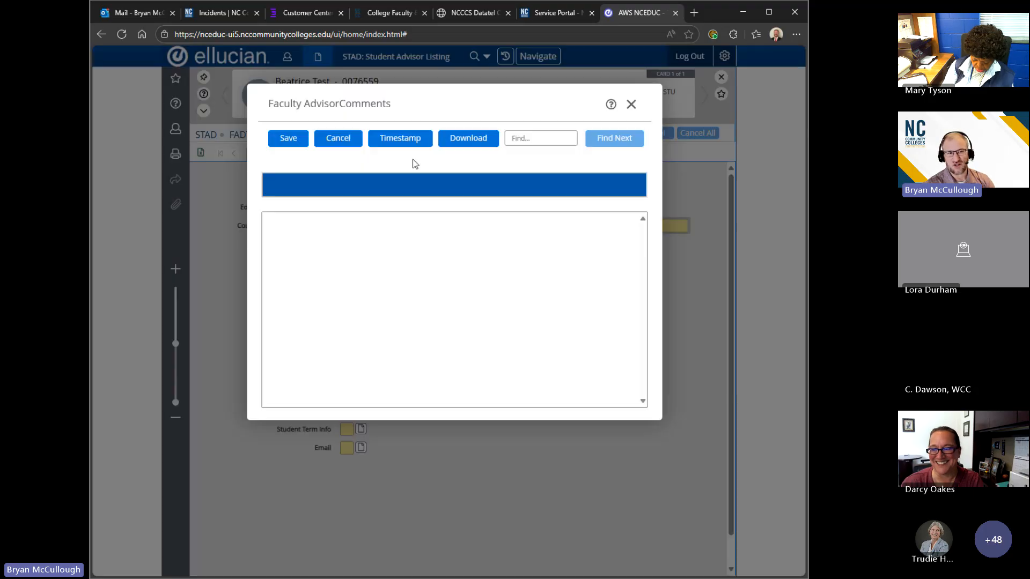
pyautogui.click(632, 105)
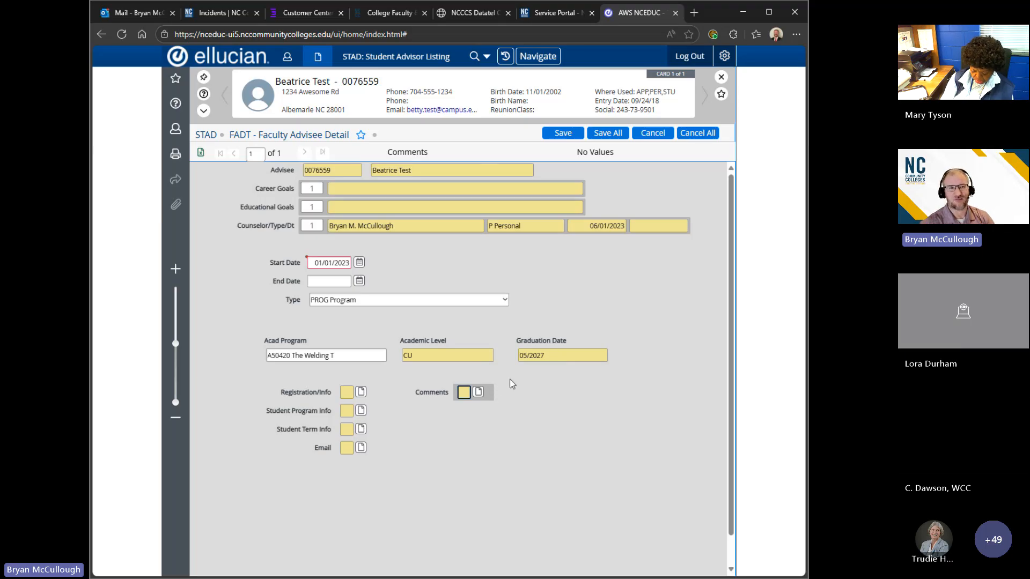
pyautogui.click(698, 134)
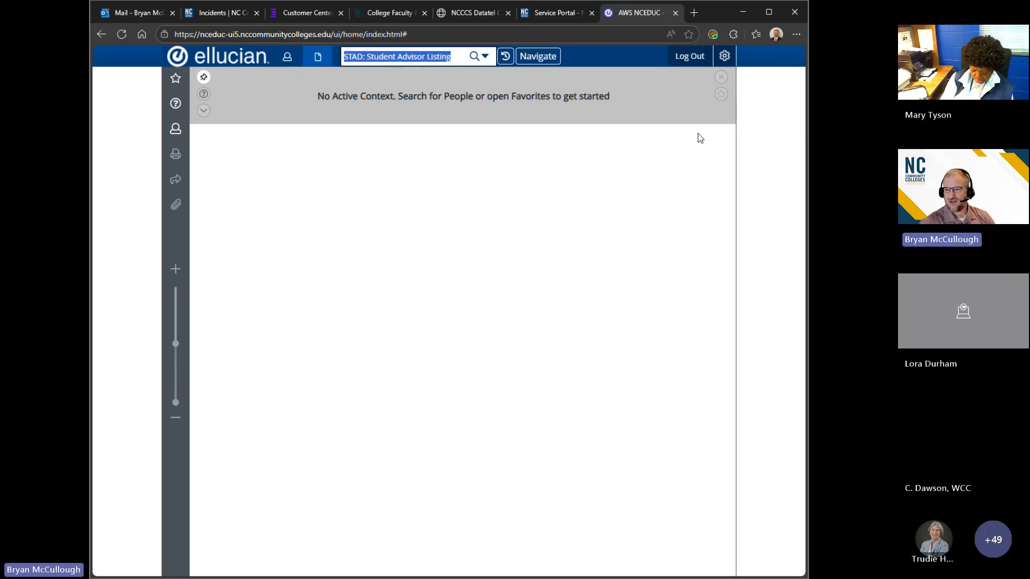
pyautogui.click(563, 15)
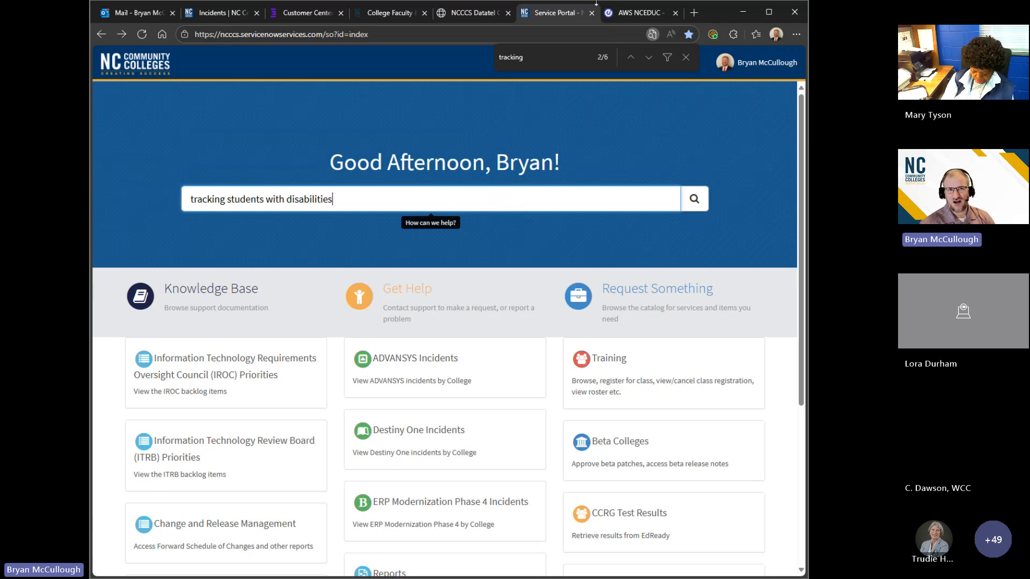
pyautogui.click(684, 58)
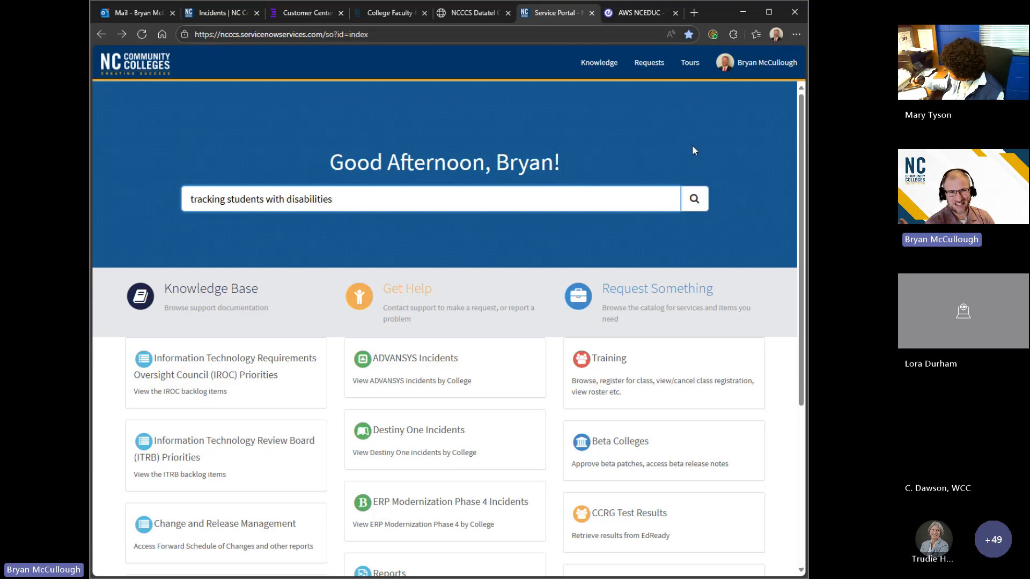
pyautogui.click(335, 35)
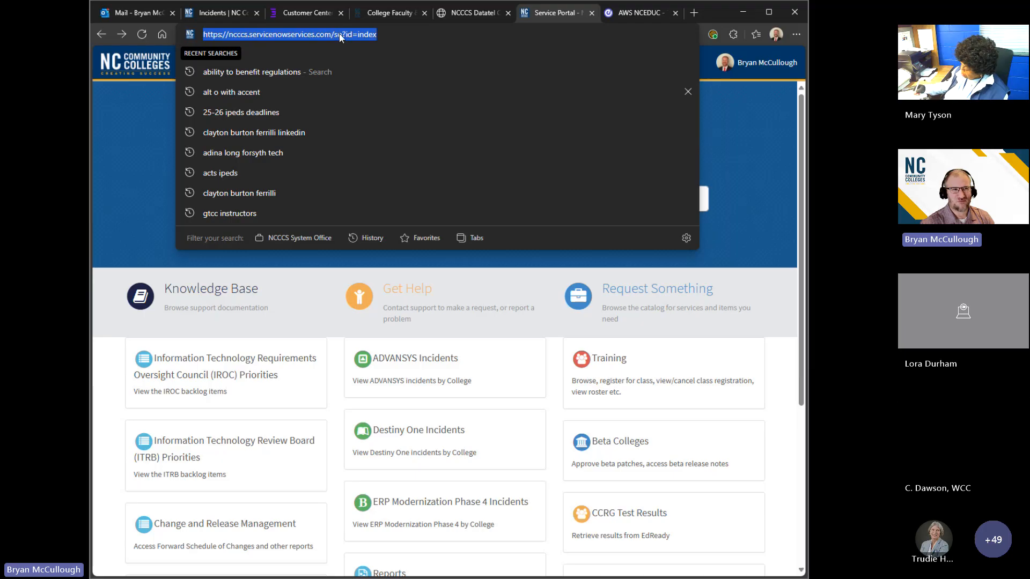
pyautogui.click(339, 34)
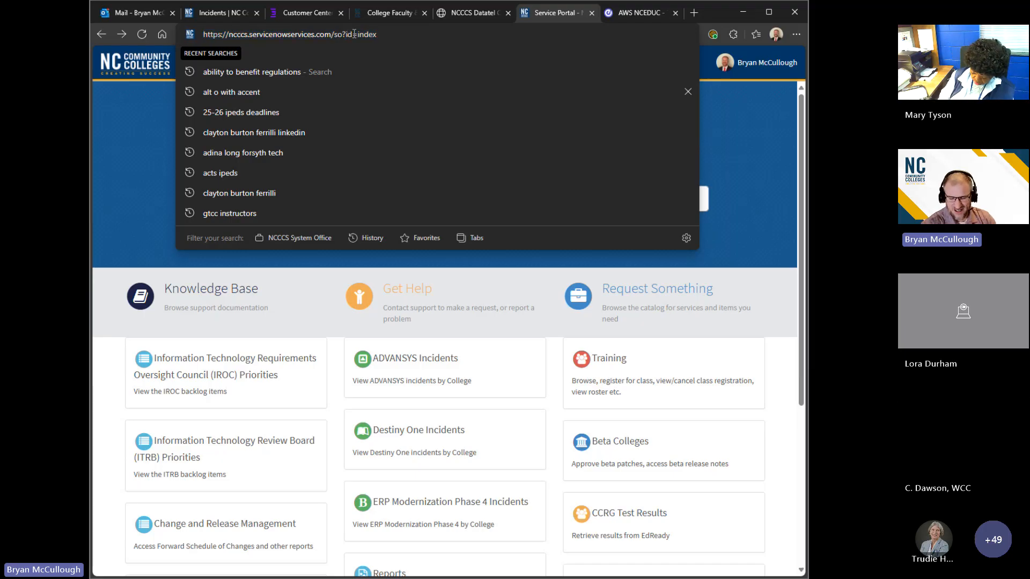
pyautogui.press('BackSpace')
pyautogui.write('p')
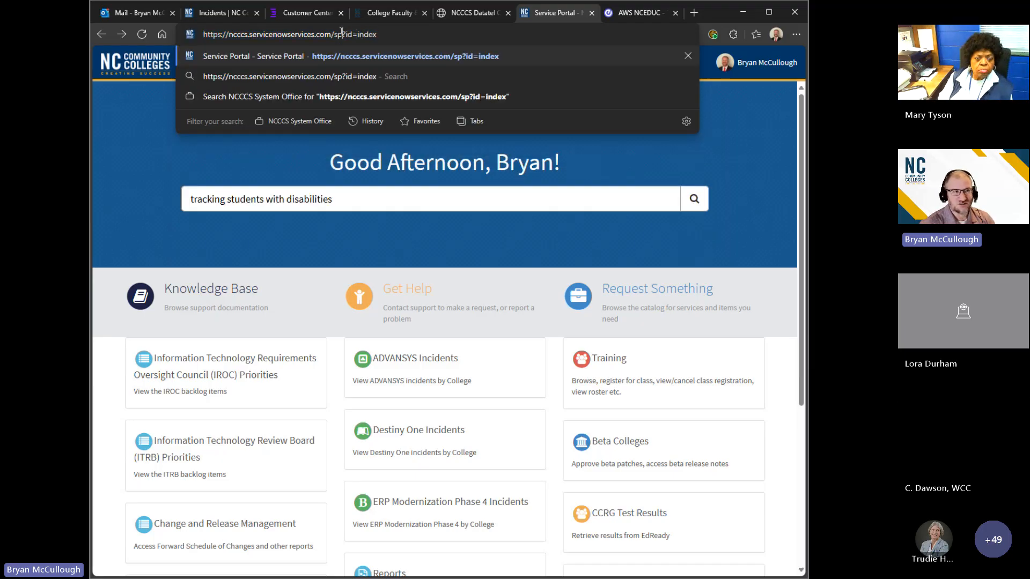
pyautogui.moveTo(343, 33); pyautogui.dragTo(193, 25)
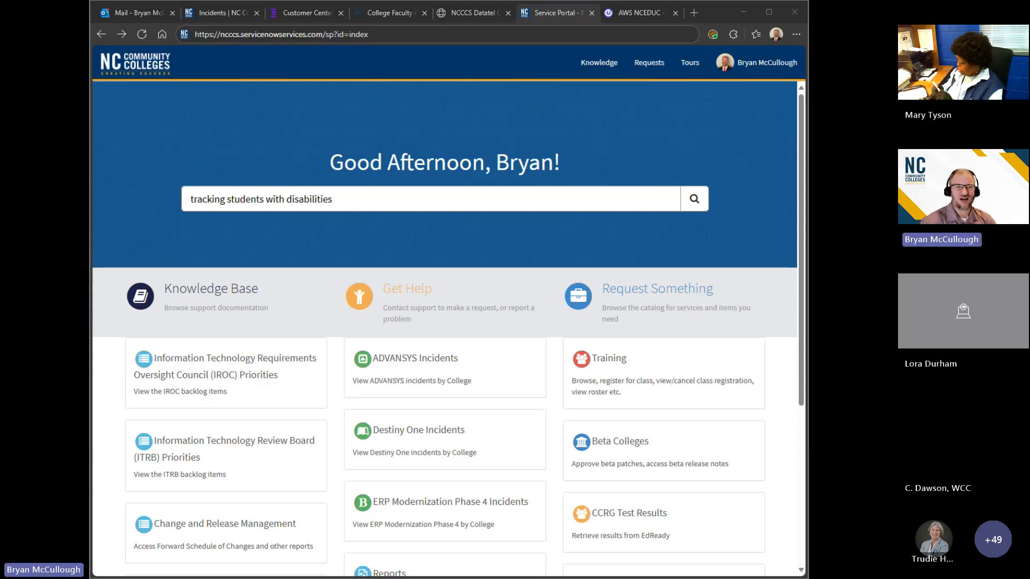
# Step: Search the portal for "tracking students with disabilities" and open the tracking_students_with_disabilities.pdf attached to the Tracking Students with Disabilities article
pyautogui.click(410, 206)
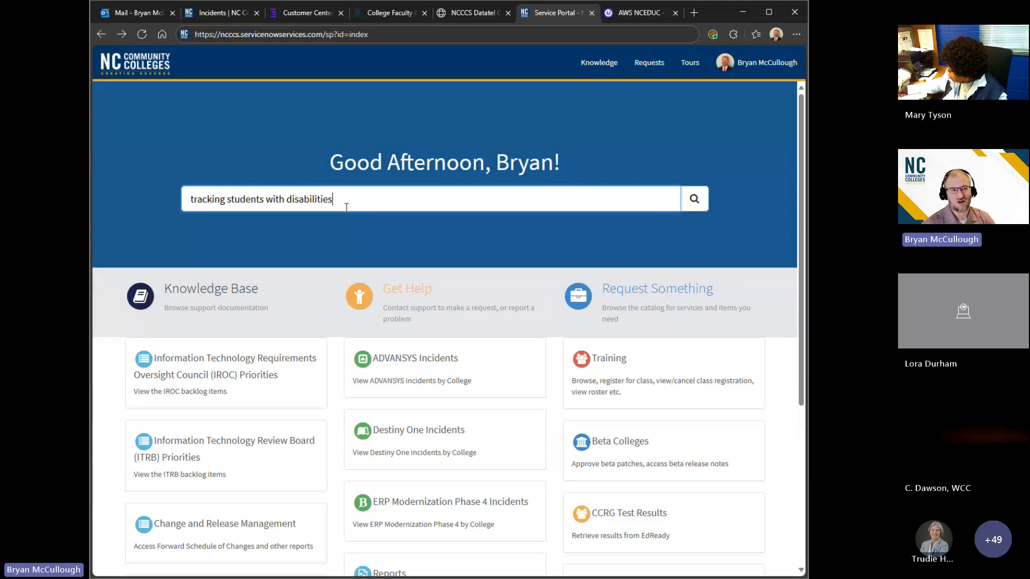
pyautogui.press('Return')
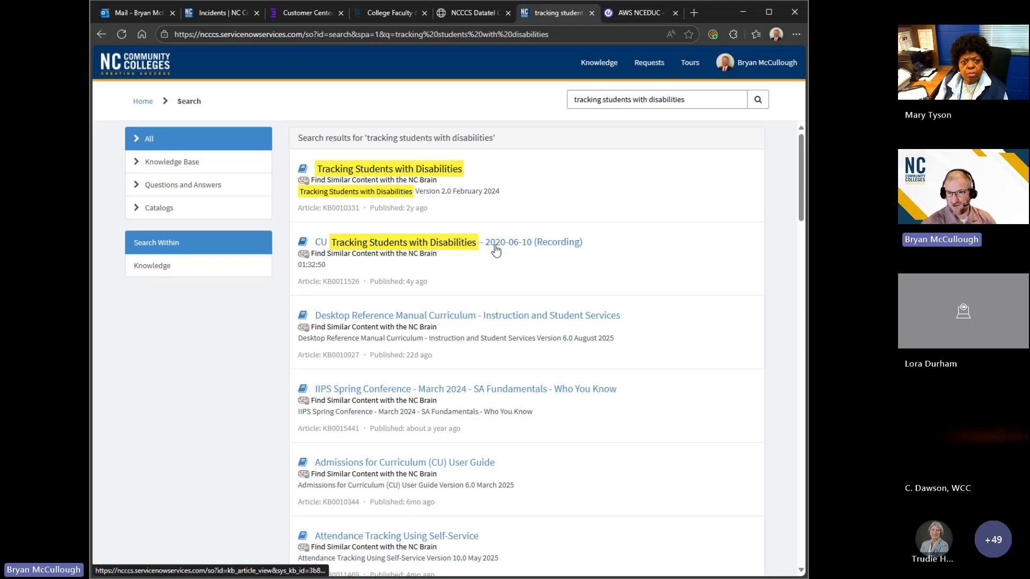
pyautogui.click(441, 172)
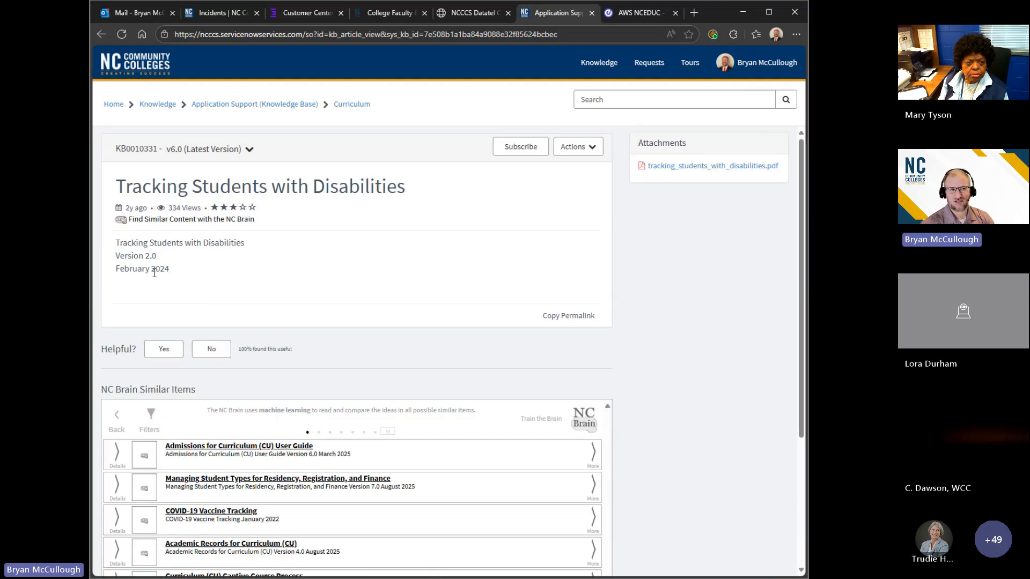
pyautogui.click(692, 165)
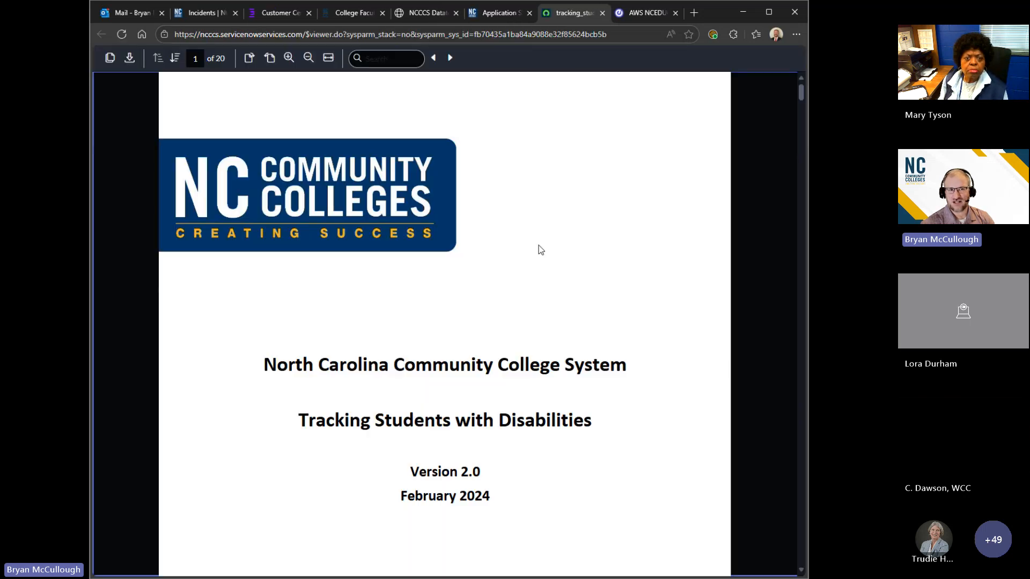
# Step: Review the guide's table of contents and the standard disability codes table in section 2, Disabilities
pyautogui.scroll(-5, 609, 299)
pyautogui.scroll(-15, 613, 301)
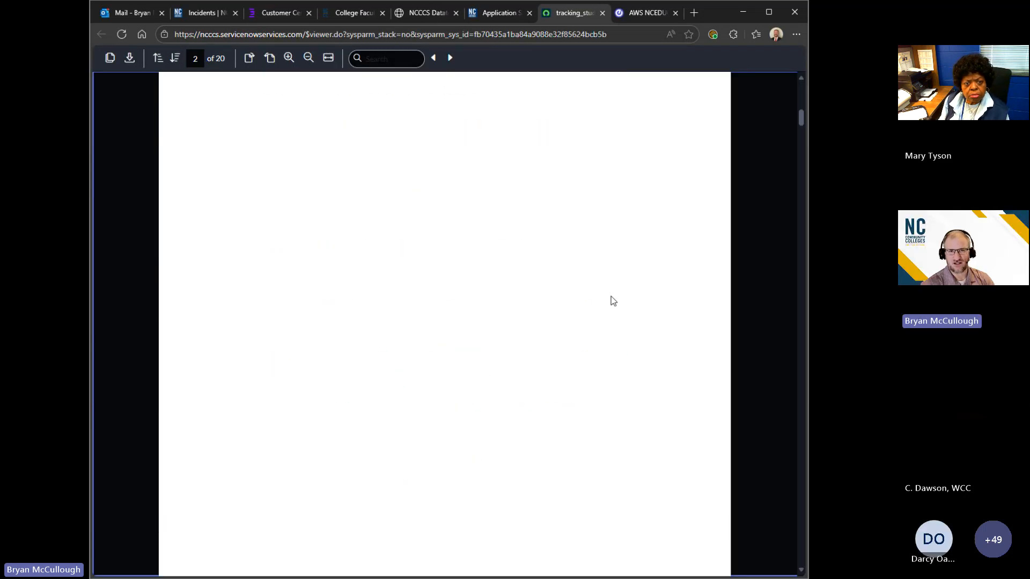
pyautogui.scroll(-3, 613, 300)
pyautogui.scroll(-5, 613, 300)
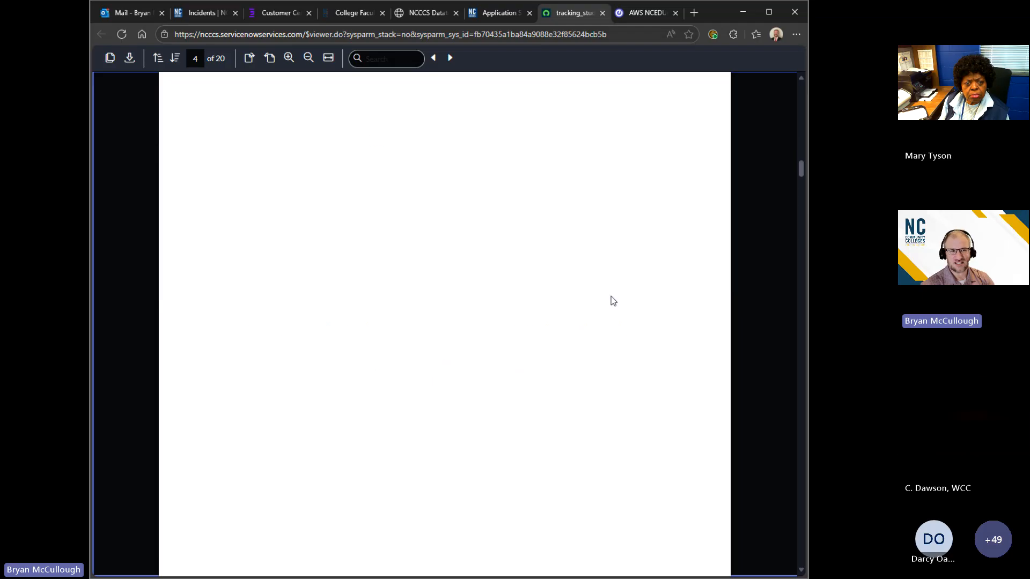
pyautogui.scroll(-3, 613, 300)
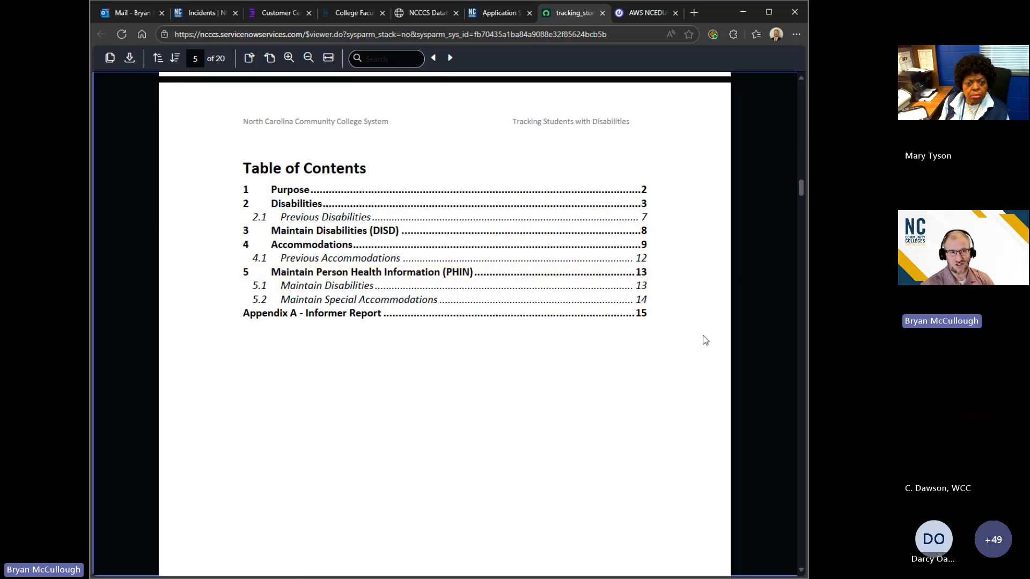
pyautogui.scroll(-15, 705, 340)
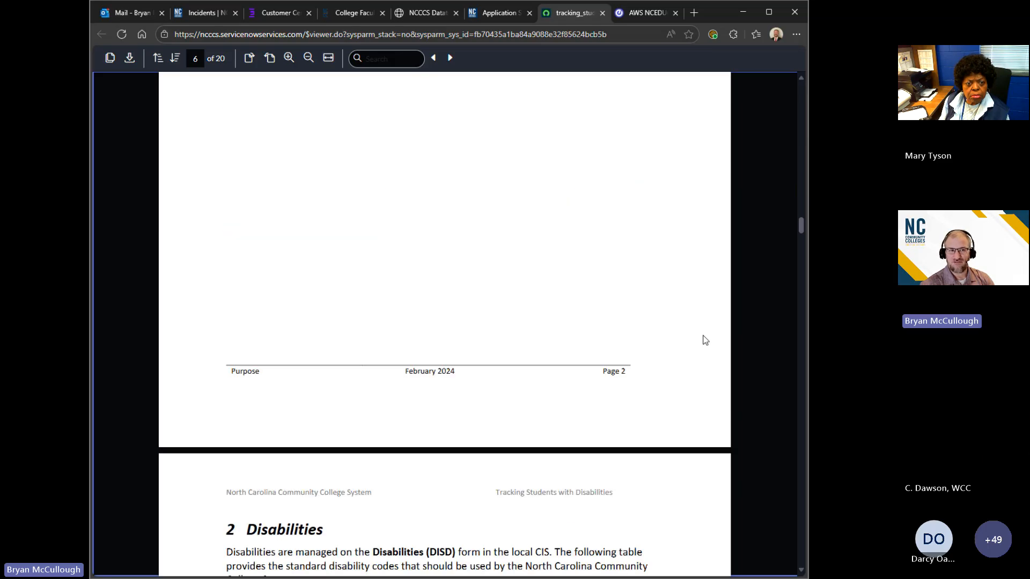
pyautogui.scroll(2, 396, 232)
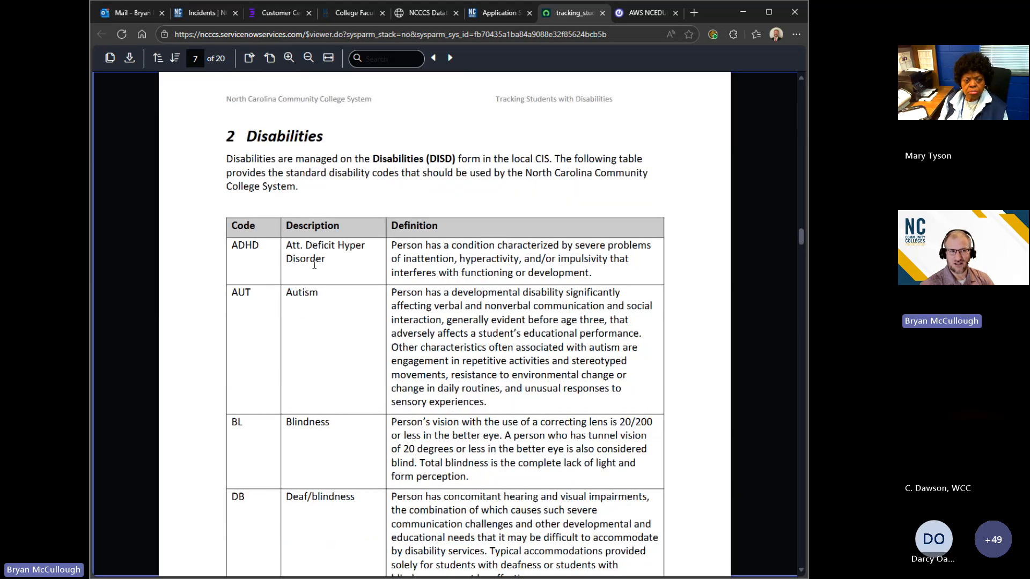
# Step: Review the rest of the disability codes table and the section 2.1 Previous Disabilities table mapping previous codes to new ones
pyautogui.scroll(-8, 340, 309)
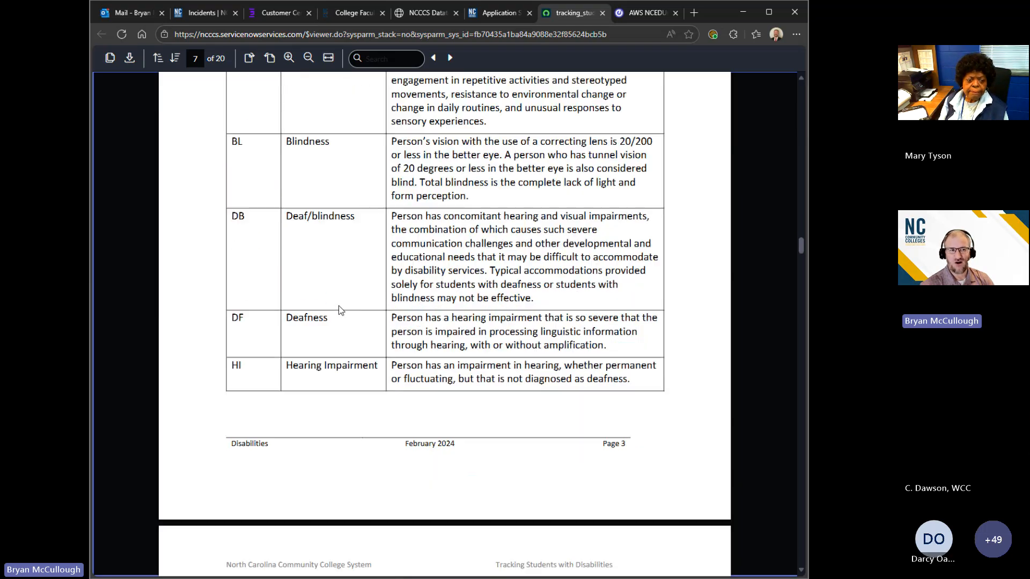
pyautogui.scroll(-20, 340, 310)
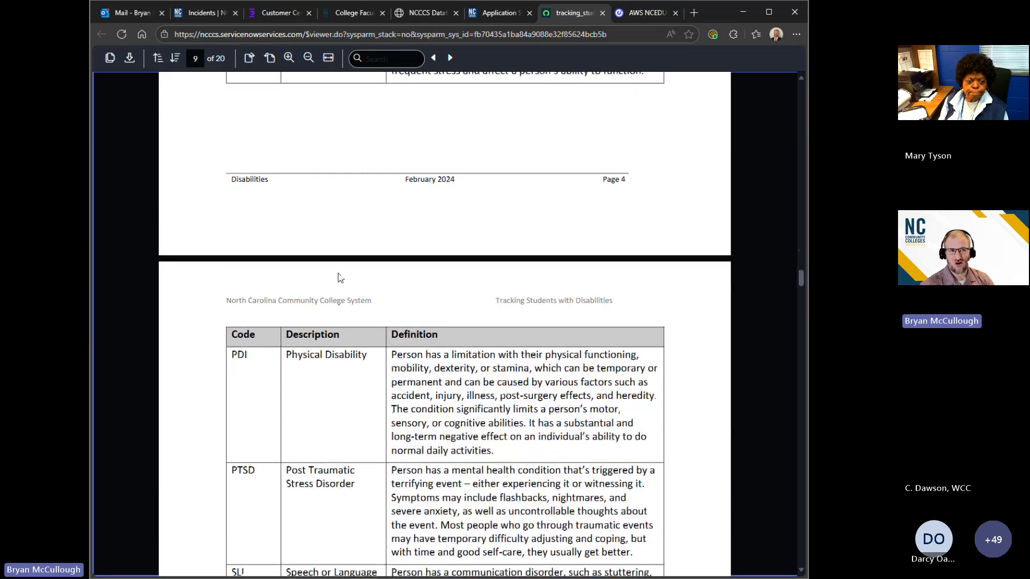
pyautogui.scroll(-15, 398, 311)
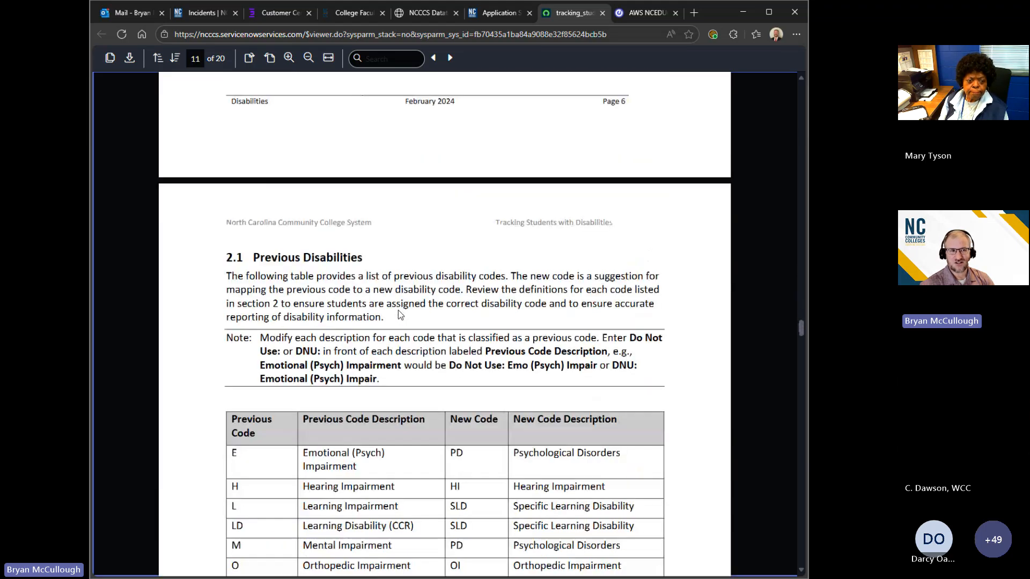
pyautogui.scroll(-3, 398, 311)
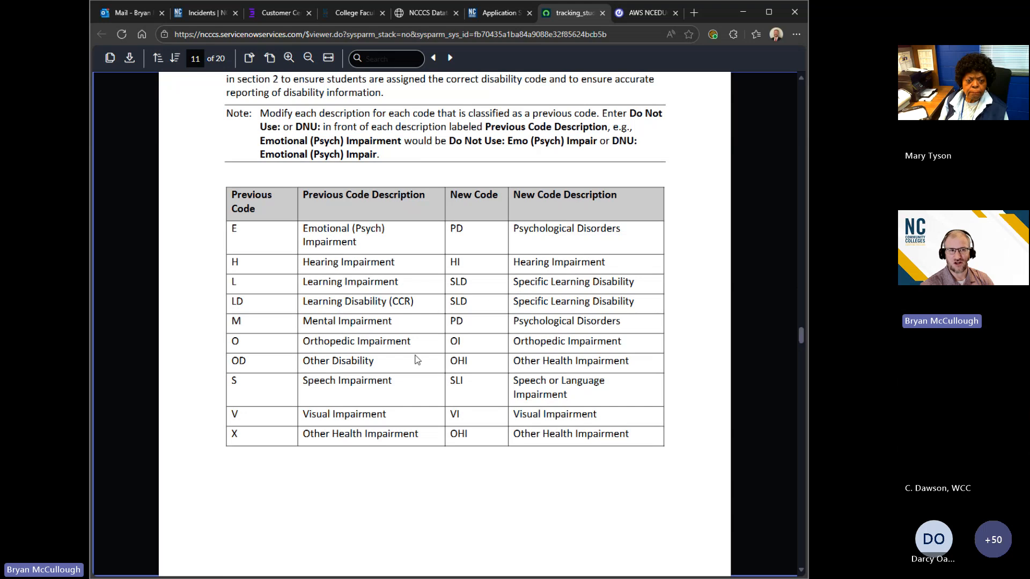
pyautogui.scroll(3, 418, 360)
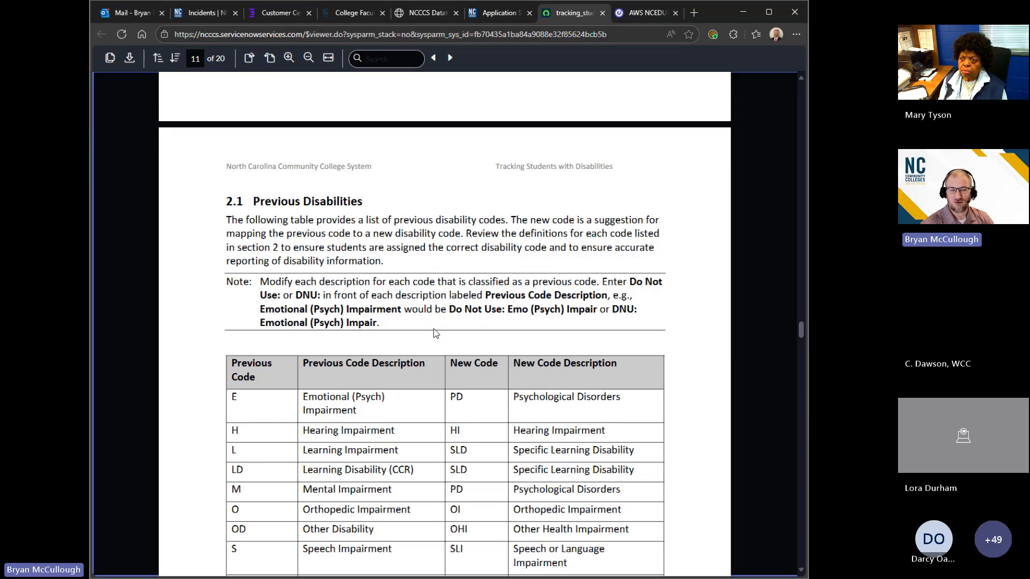
pyautogui.scroll(5, 432, 338)
pyautogui.scroll(-4, 432, 338)
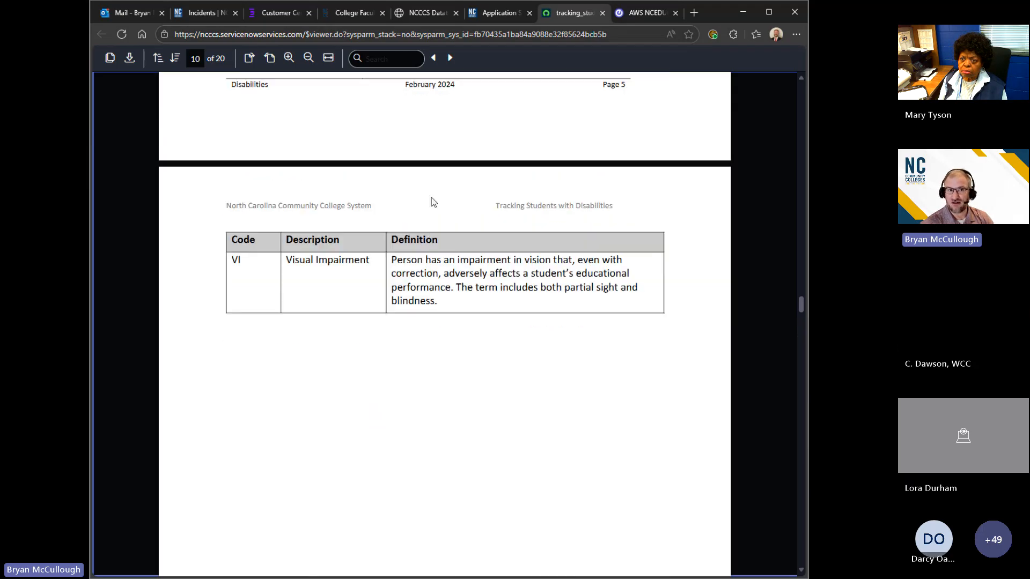
pyautogui.scroll(7, 443, 375)
pyautogui.scroll(-8, 444, 372)
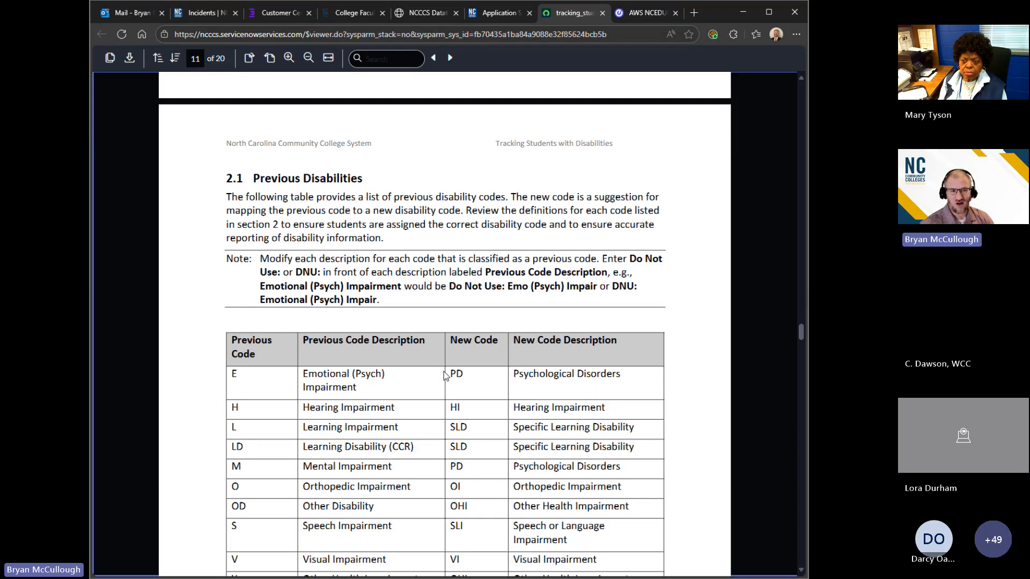
pyautogui.scroll(-1, 527, 398)
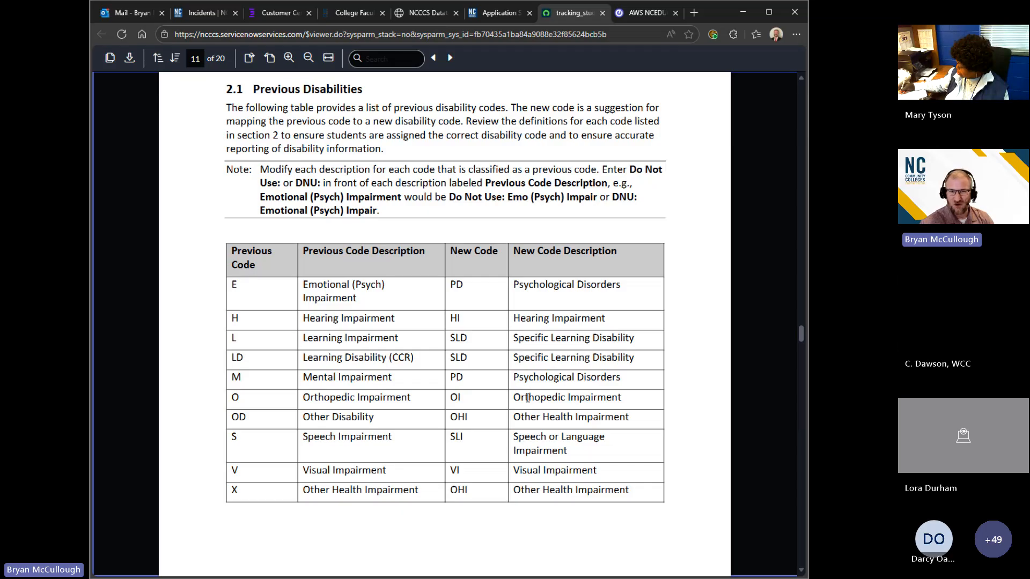
# Step: Read through section 3, Maintain Disabilities (DISD), and the standard accommodation codes table in section 4, Accommodations
pyautogui.scroll(-10, 528, 398)
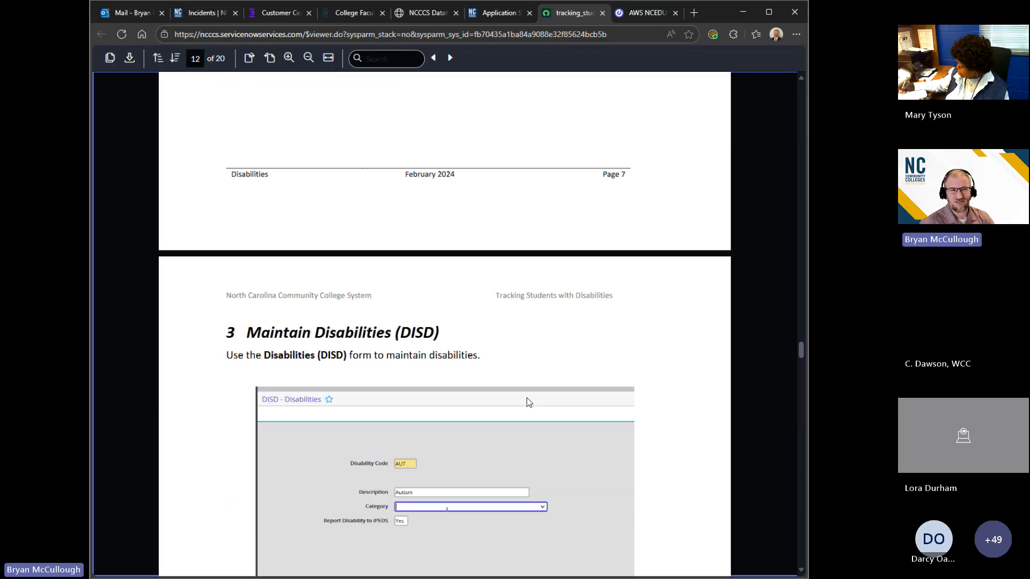
pyautogui.scroll(-10, 526, 398)
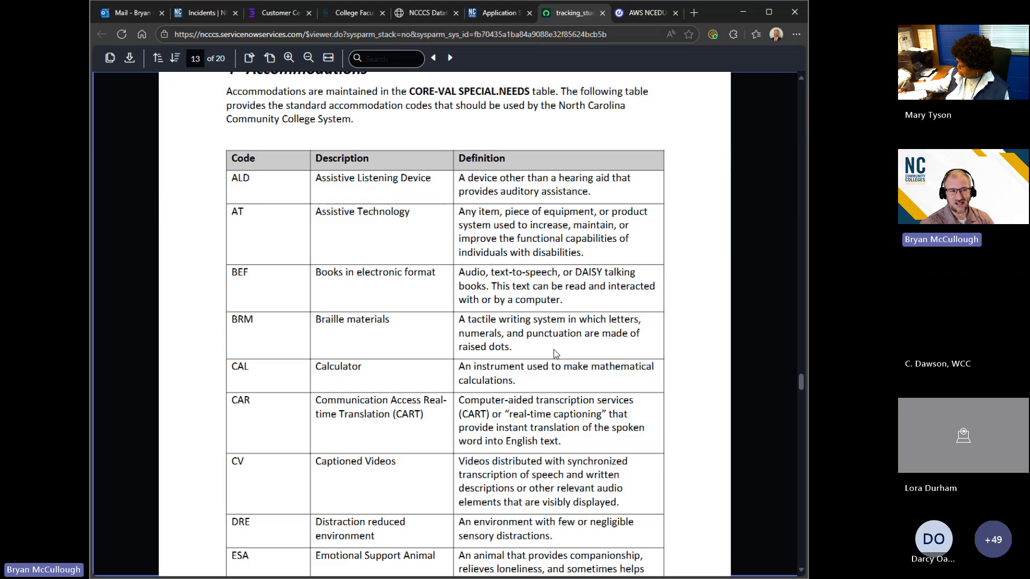
pyautogui.scroll(-1, 553, 353)
pyautogui.scroll(-5, 407, 283)
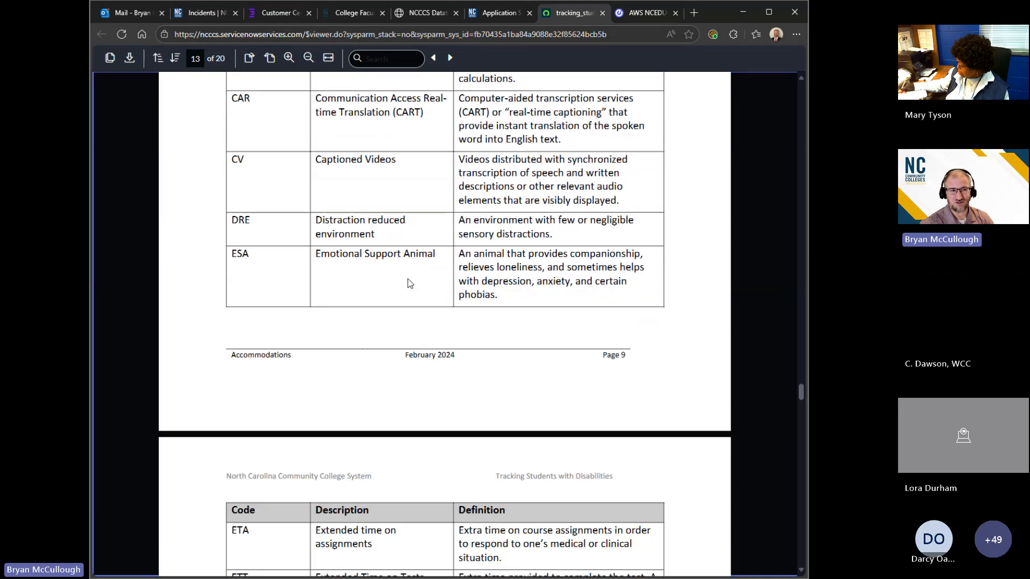
pyautogui.scroll(-12, 407, 284)
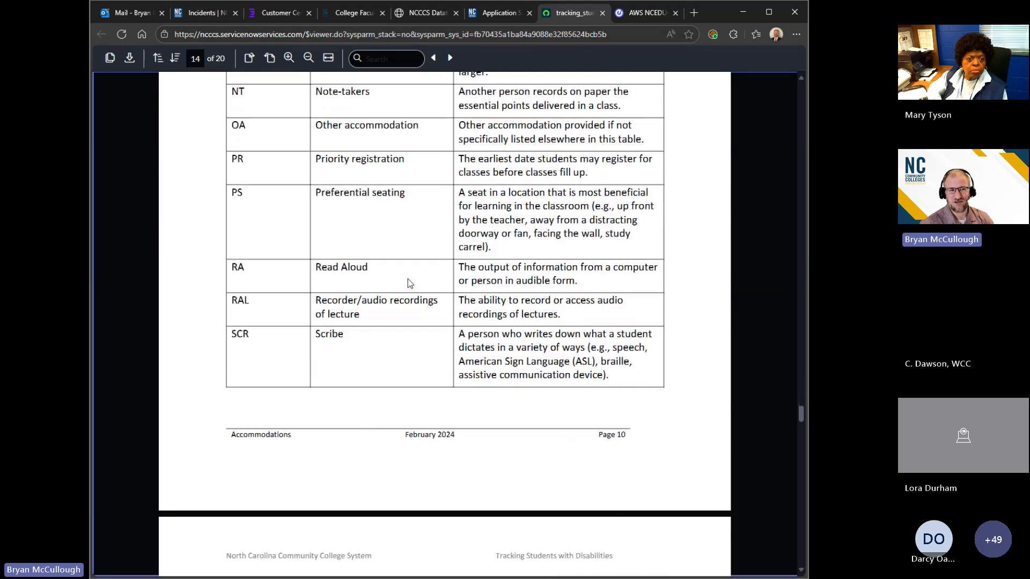
pyautogui.scroll(-13, 409, 283)
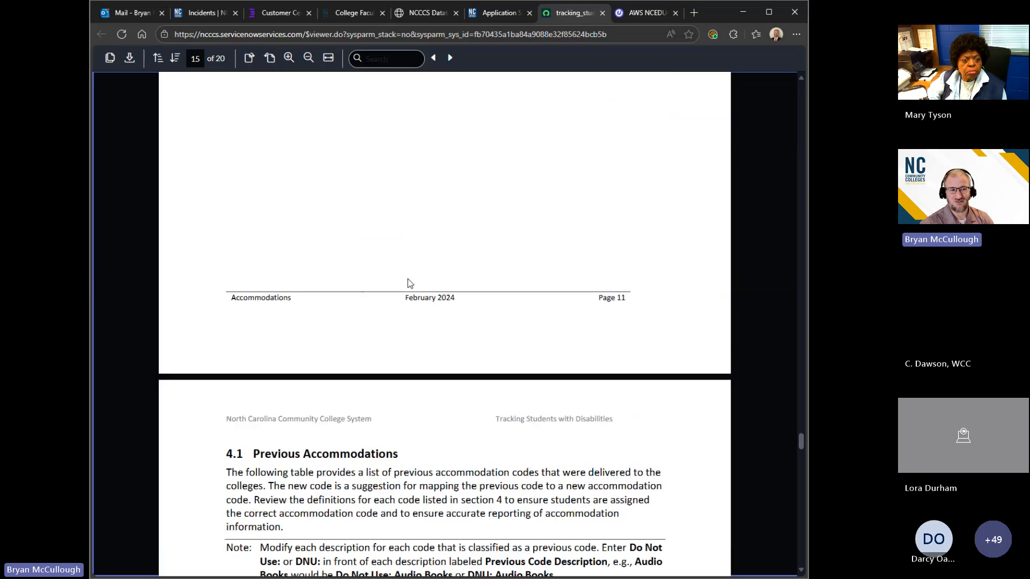
# Step: Review the section 4.1 Previous Accommodations table and the form access note in section 5, Maintain Person Health Information (PHIN)
pyautogui.scroll(-10, 409, 283)
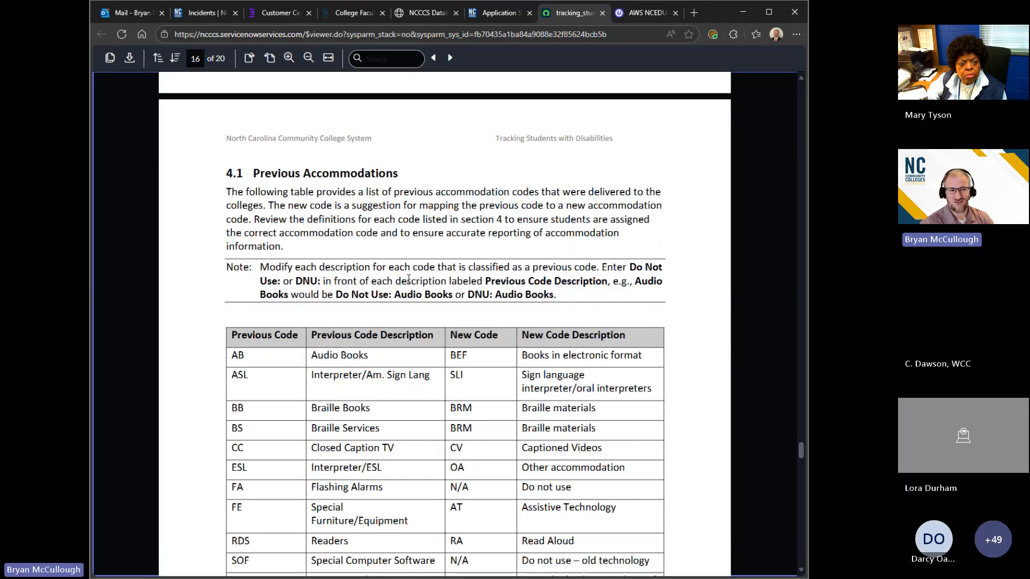
pyautogui.scroll(-1, 409, 279)
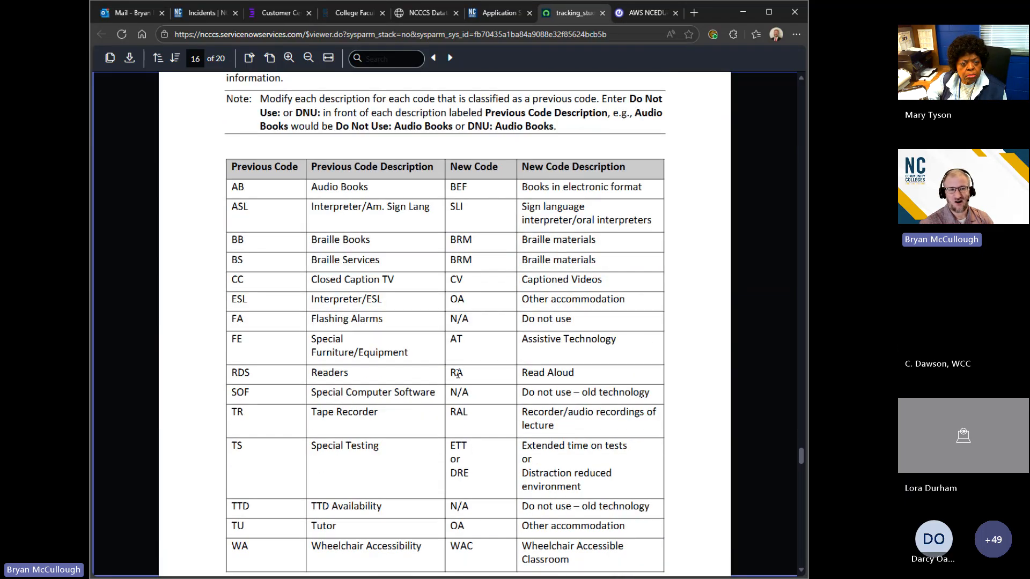
pyautogui.scroll(-2, 417, 403)
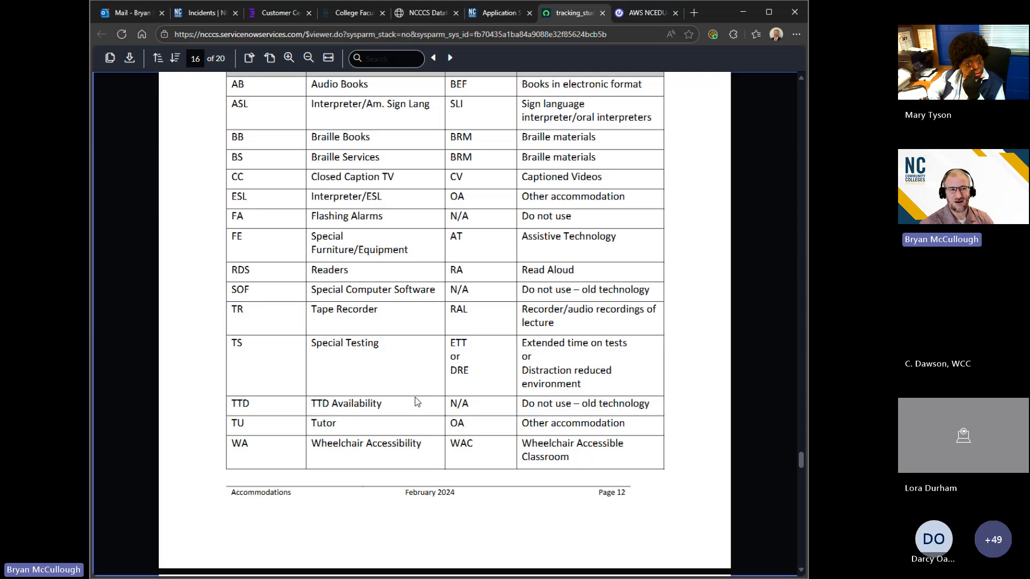
pyautogui.scroll(-5, 417, 402)
pyautogui.scroll(-2, 417, 401)
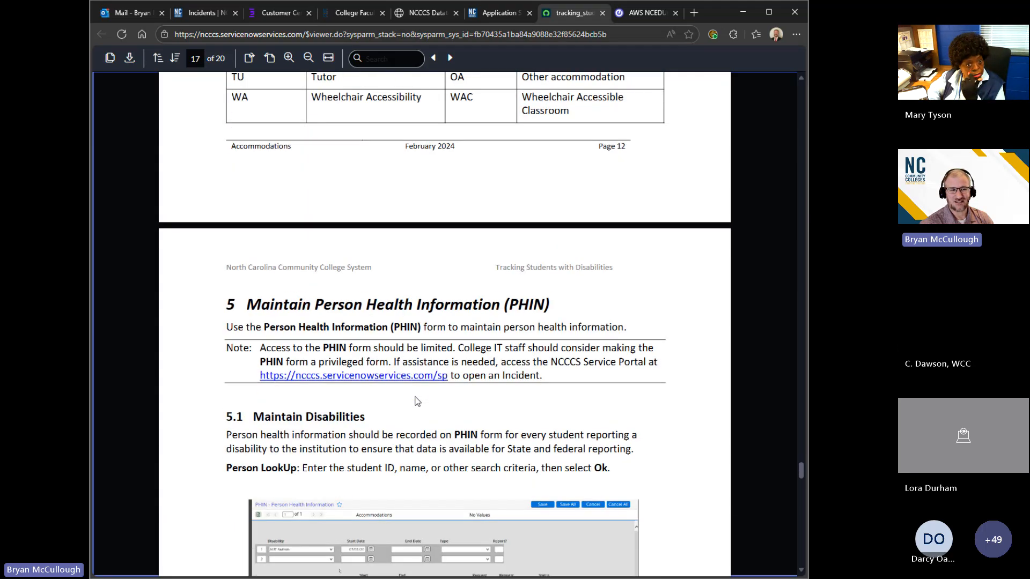
pyautogui.scroll(-2, 417, 401)
# Step: Switch to Colleague and open the PHIN form for the most recently used person by entering @ in the Person LookUp
pyautogui.click(644, 13)
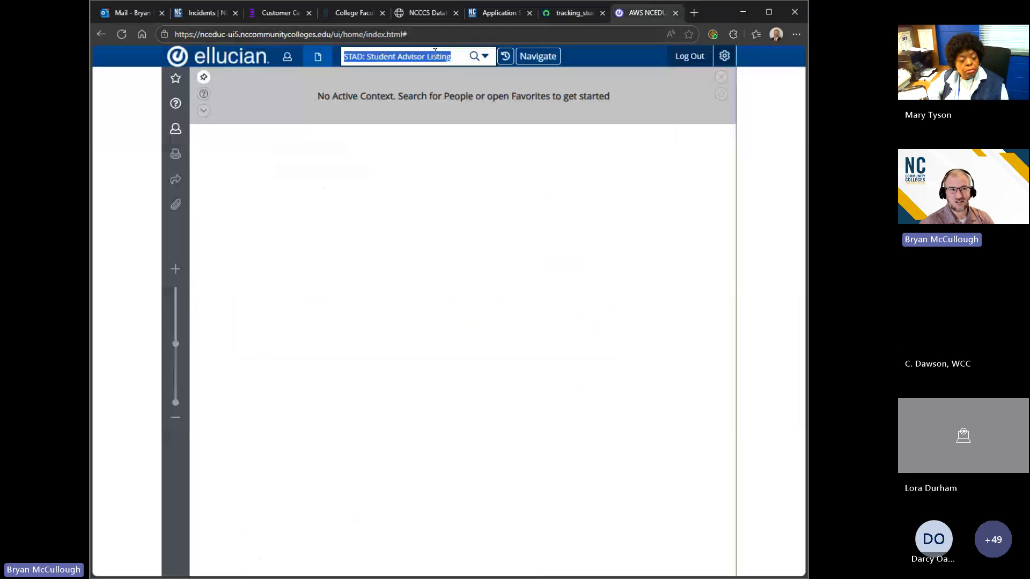
pyautogui.write('PHIN')
pyautogui.press('Return')
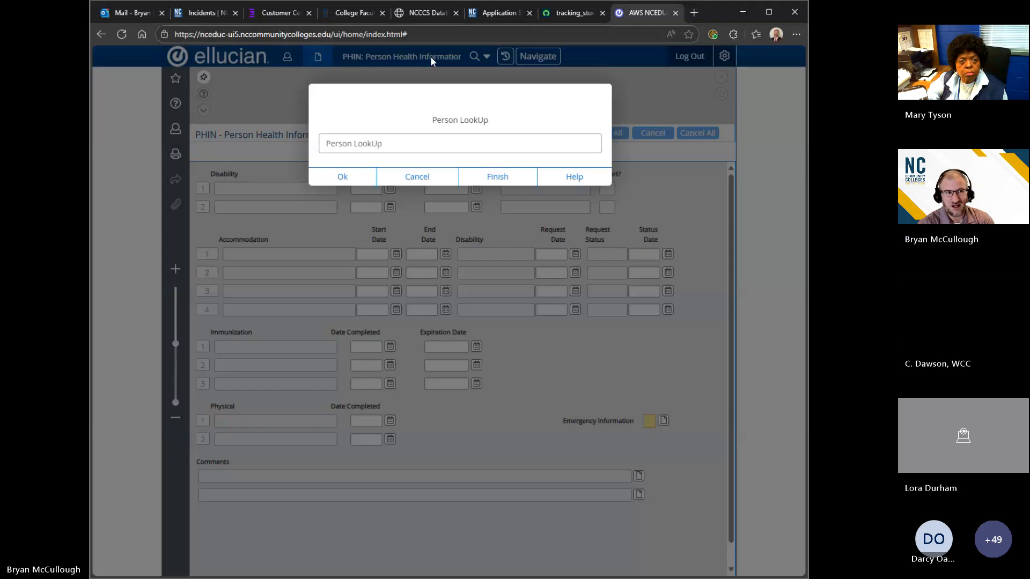
pyautogui.write('@')
pyautogui.press('Return')
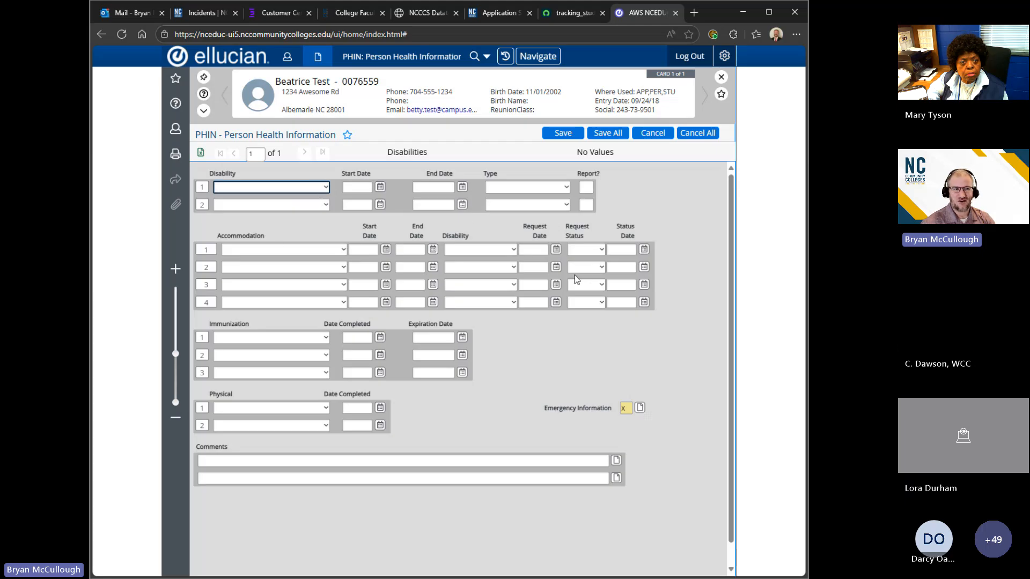
# Step: Point out the Immunization, Physical and Comments fields on the Person Health Information form
pyautogui.click(257, 337)
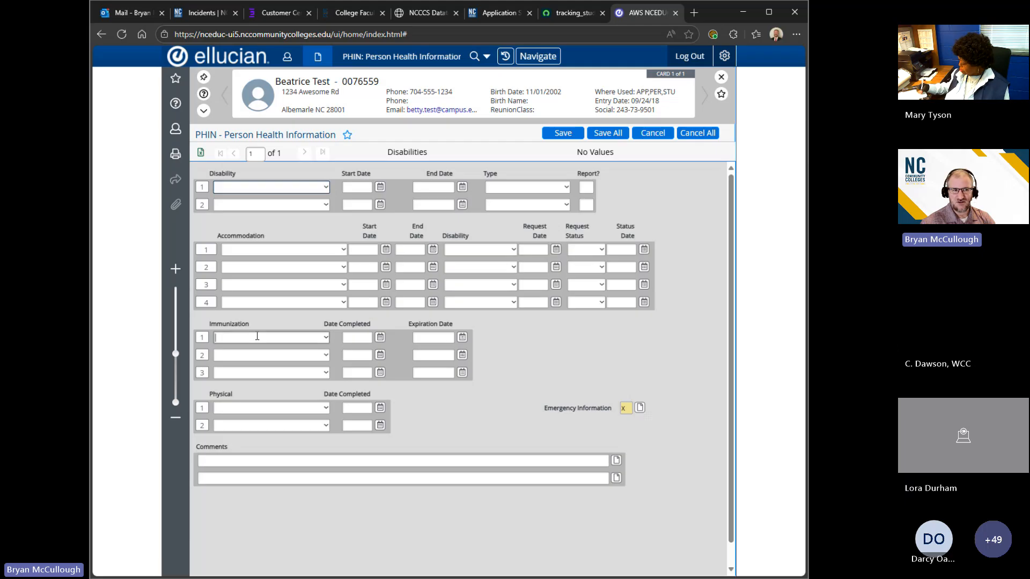
pyautogui.click(239, 410)
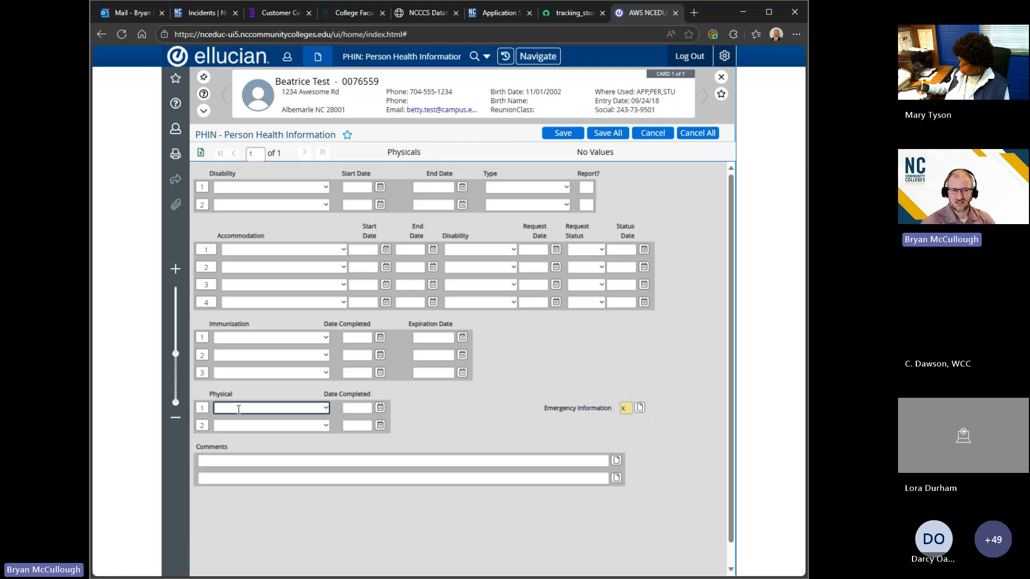
pyautogui.click(491, 454)
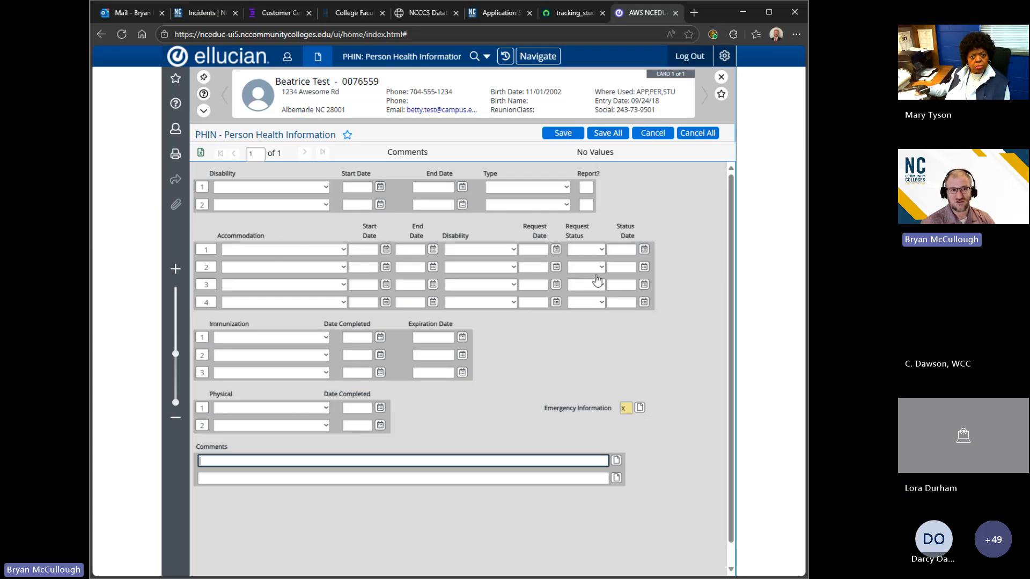
# Step: View the available Disability codes, the Start Date field and the Type options in the first disability row without choosing any
pyautogui.click(325, 187)
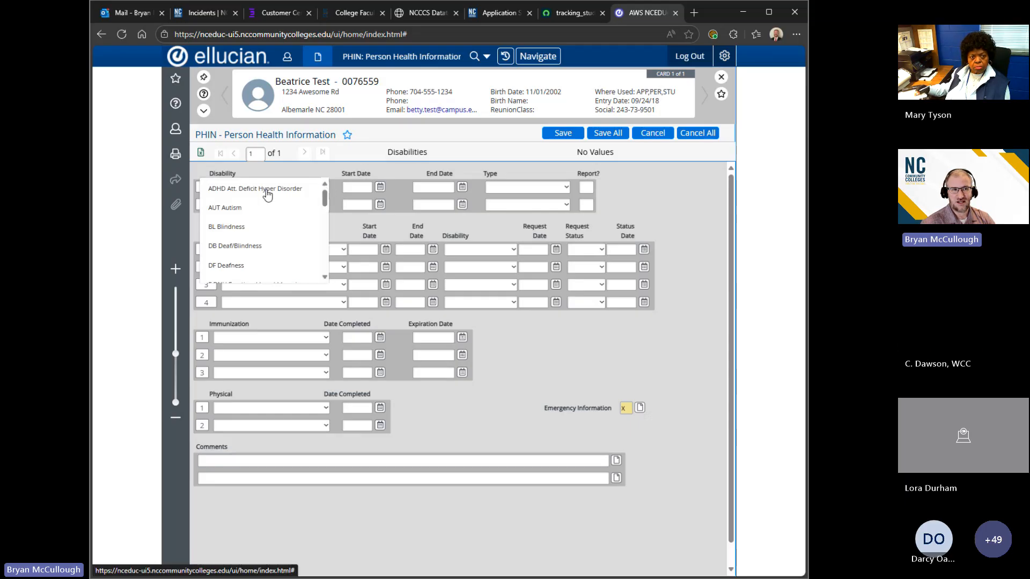
pyautogui.click(350, 165)
pyautogui.click(361, 189)
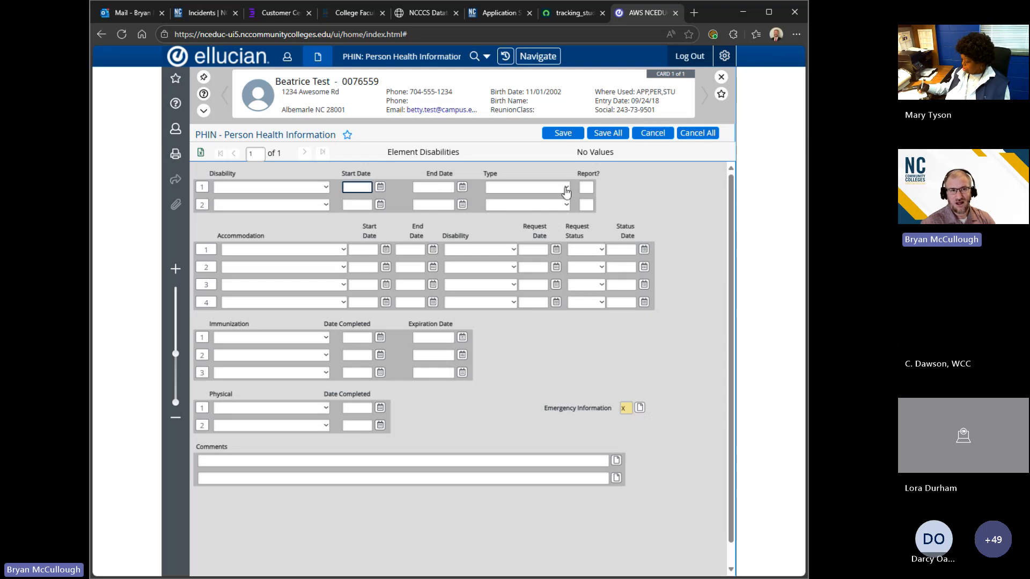
pyautogui.click(566, 189)
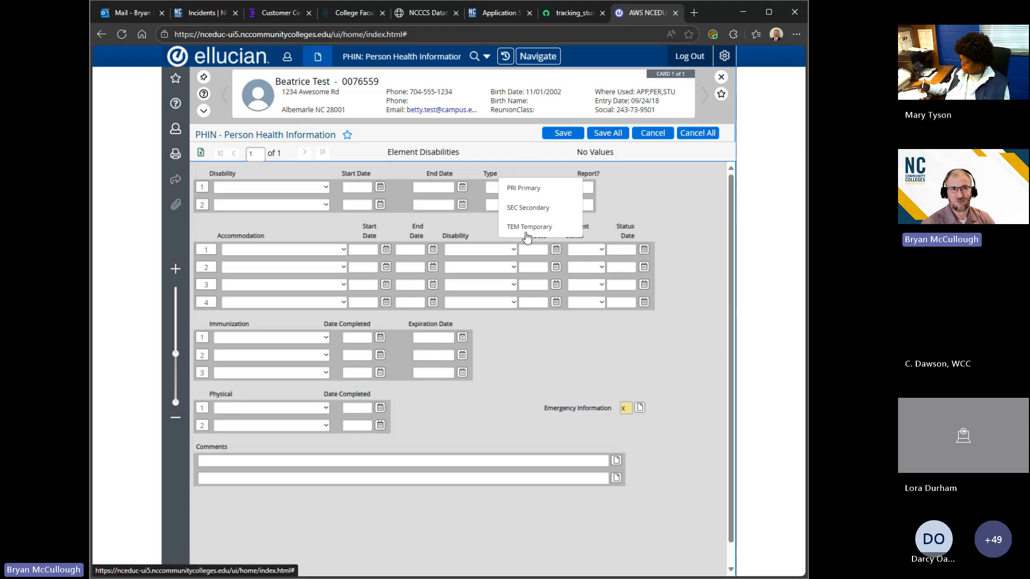
# Step: Check the section 5.1 field descriptions in the disabilities guide, then return to Colleague and point out the Report? field on PHIN
pyautogui.click(574, 13)
pyautogui.scroll(-3, 622, 409)
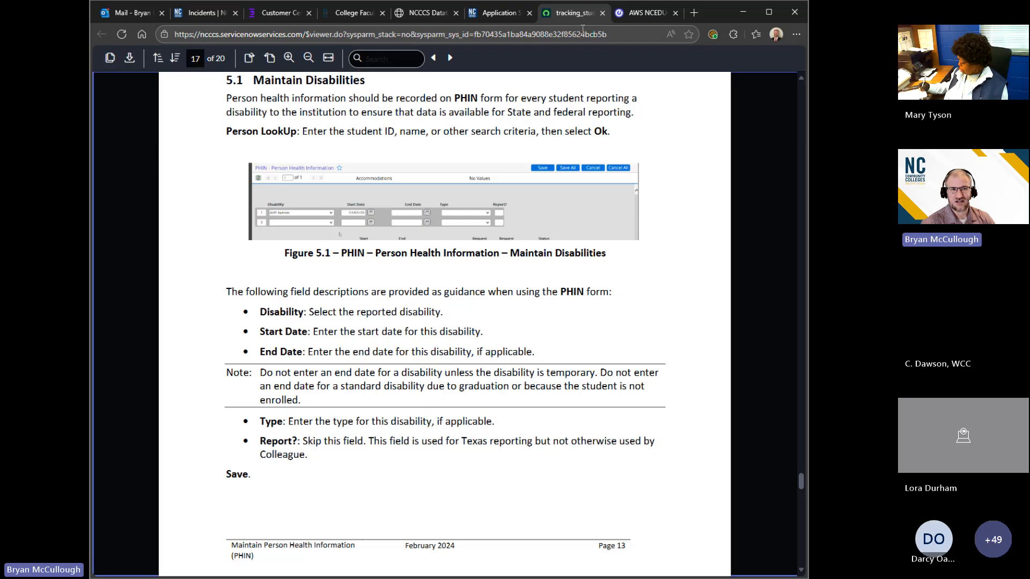
pyautogui.click(645, 13)
pyautogui.click(586, 187)
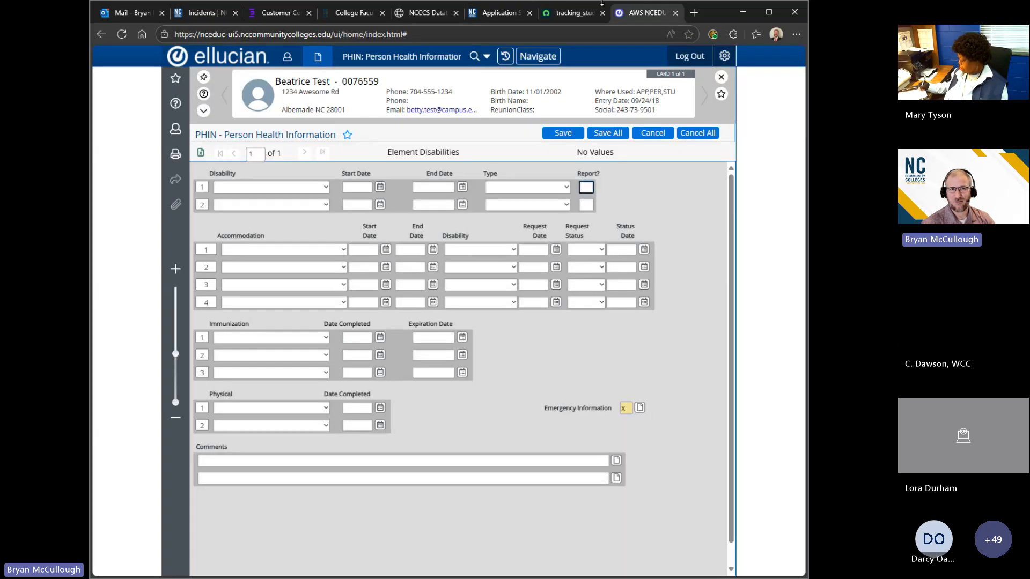
# Step: Switch back to the guide and highlight the section 5.1 note about when to enter a disability end date, then clear the highlight
pyautogui.click(573, 11)
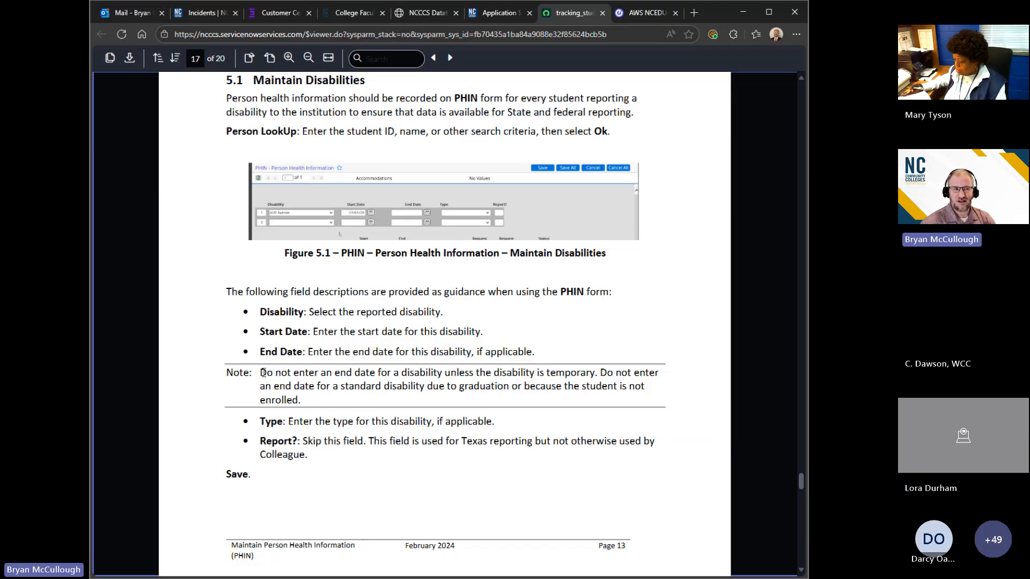
pyautogui.moveTo(263, 372); pyautogui.dragTo(323, 391)
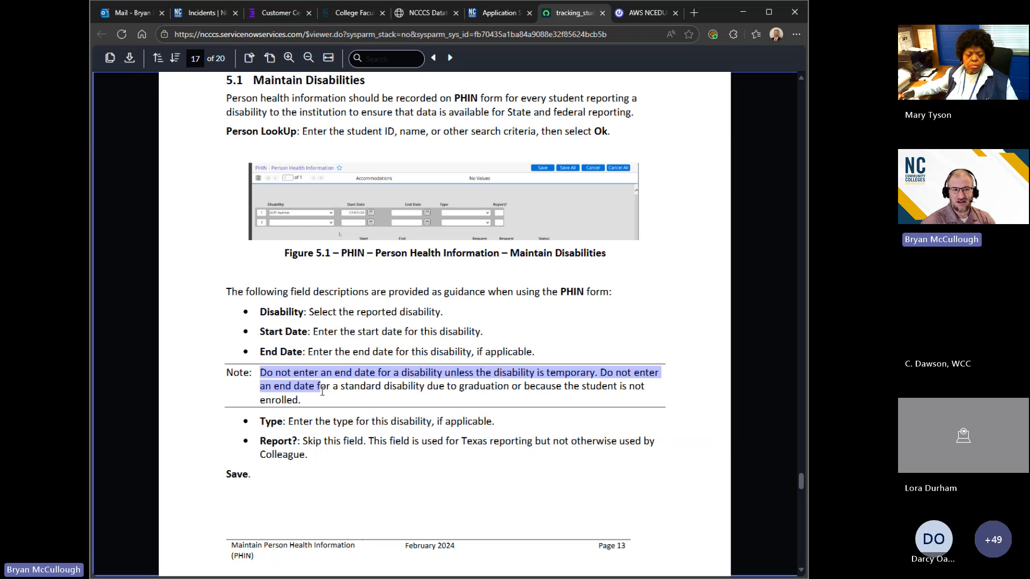
pyautogui.click(582, 381)
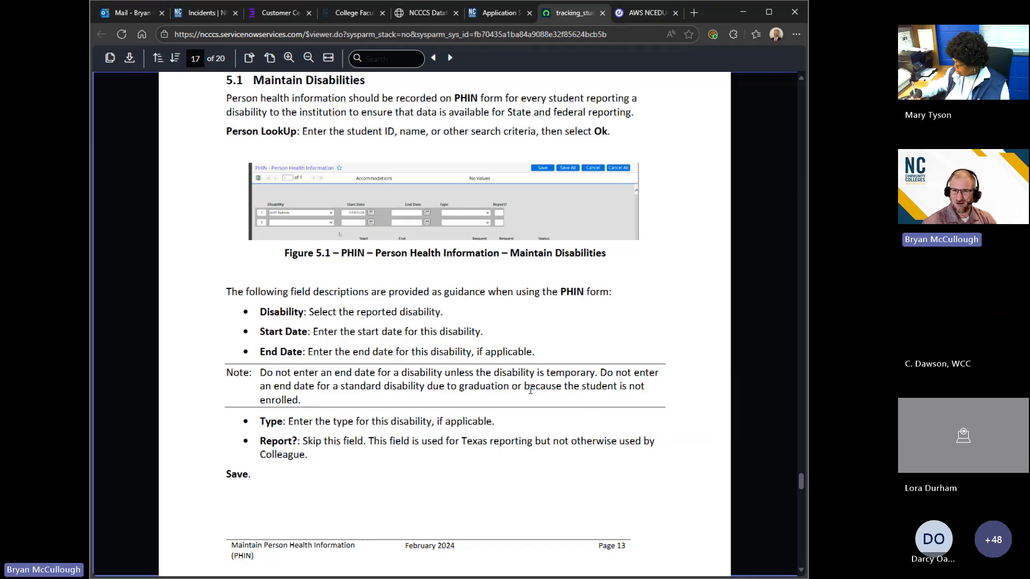
# Step: Read on to section 5.2, Maintain Special Accommodations, and examine its PHIN form figure and field descriptions
pyautogui.scroll(-1, 529, 390)
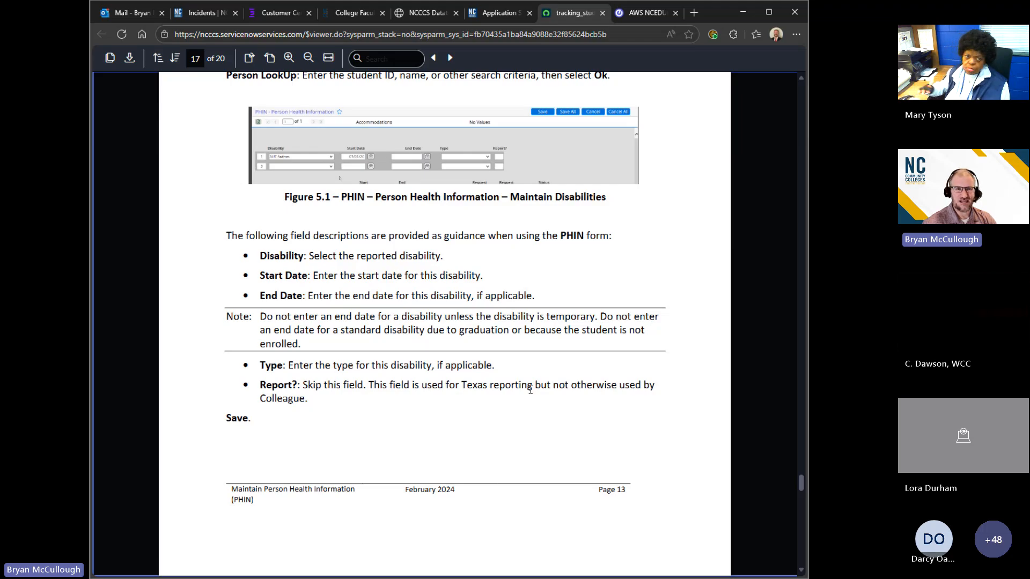
pyautogui.scroll(-1, 530, 390)
pyautogui.scroll(-2, 530, 390)
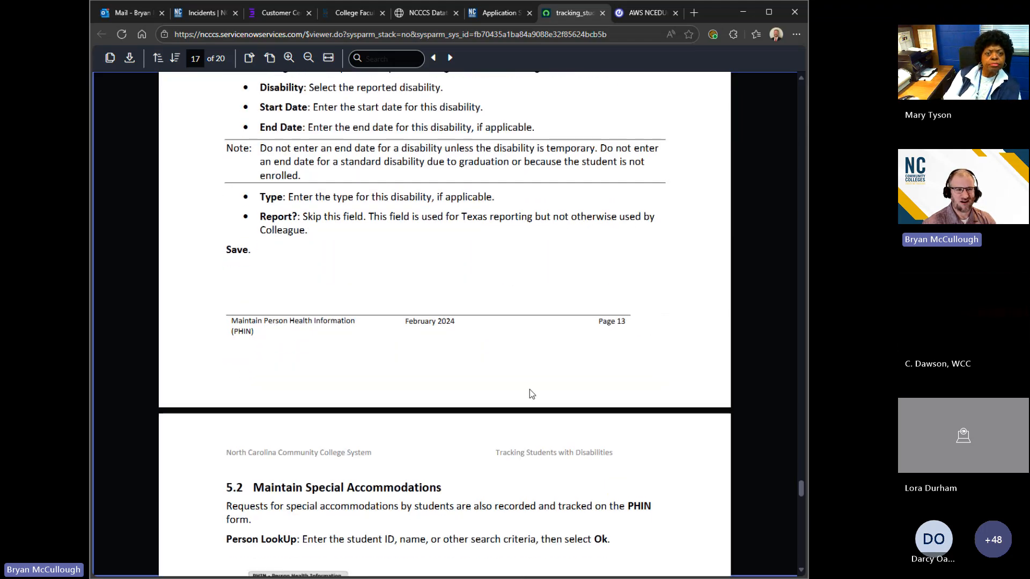
pyautogui.scroll(-5, 530, 389)
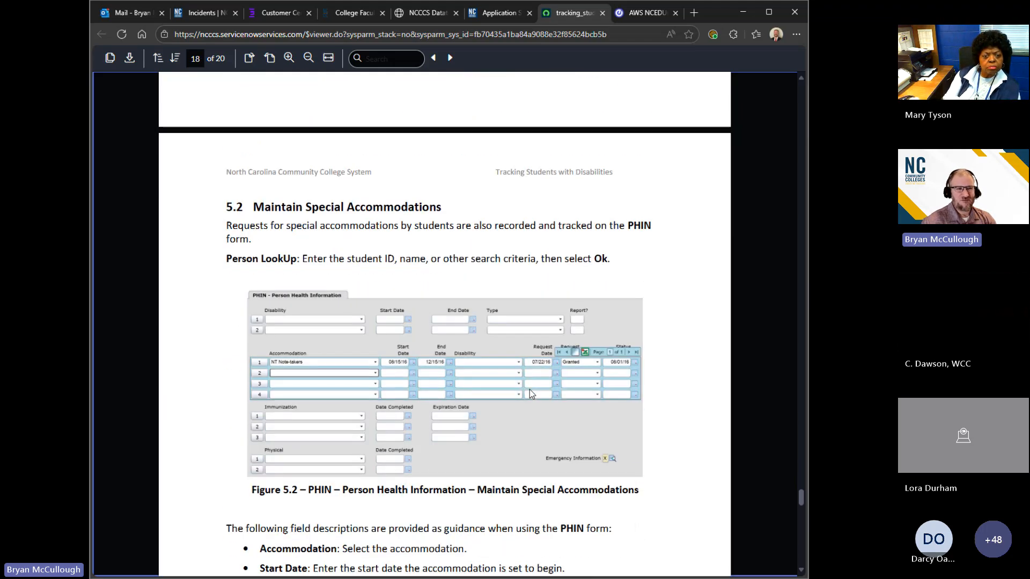
pyautogui.scroll(-1, 529, 390)
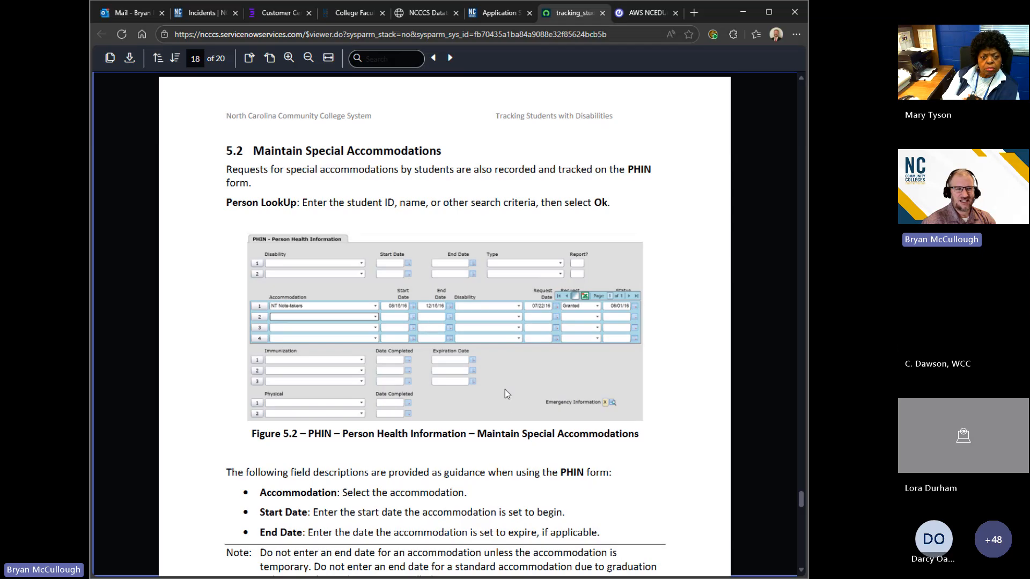
# Step: Switch to Colleague and record ADHD Att. Deficit Hyper Disorder in the first disability row with start date 09/16/25 and type PRI Primary
pyautogui.scroll(-4, 509, 395)
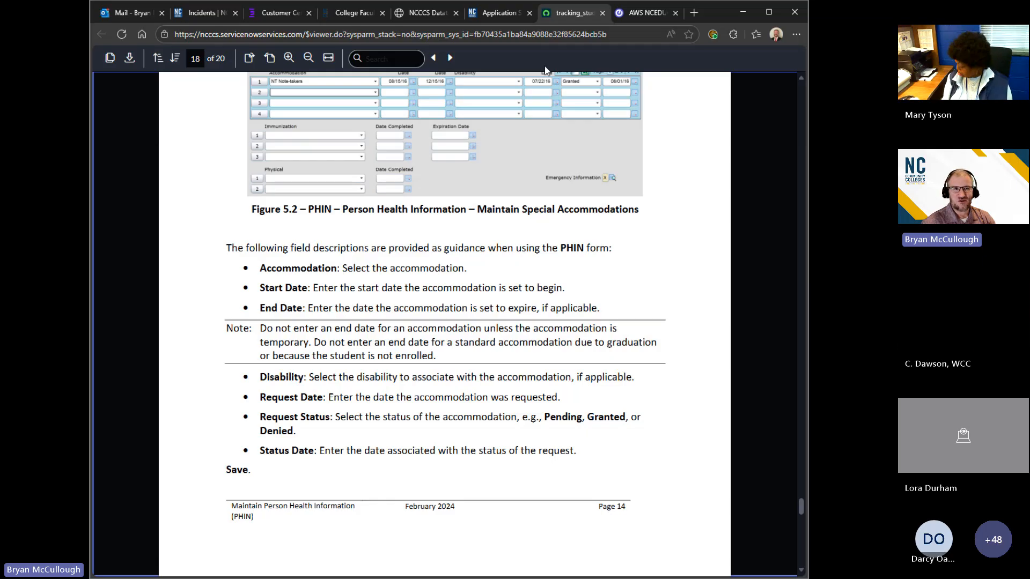
pyautogui.click(641, 13)
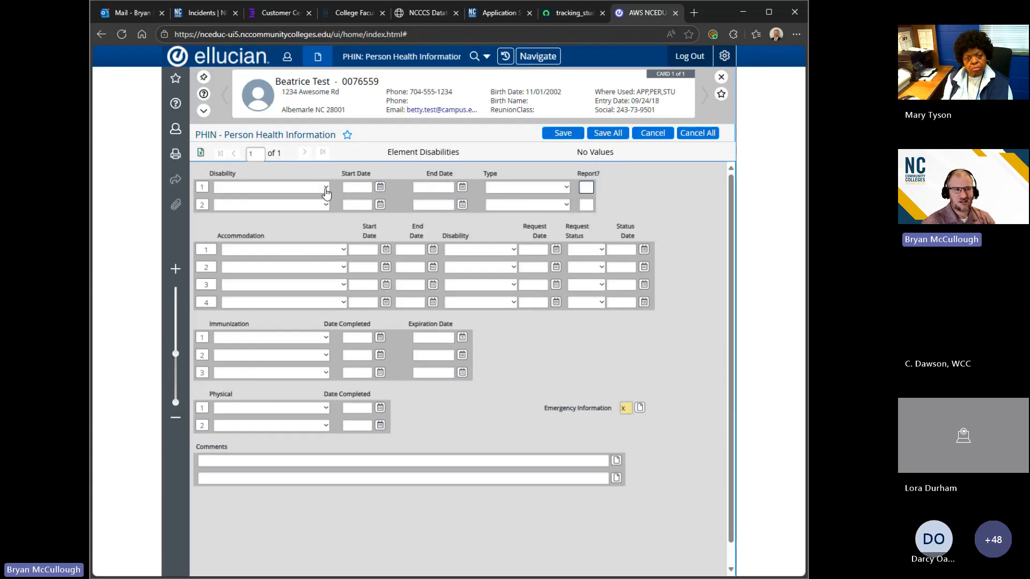
pyautogui.click(325, 188)
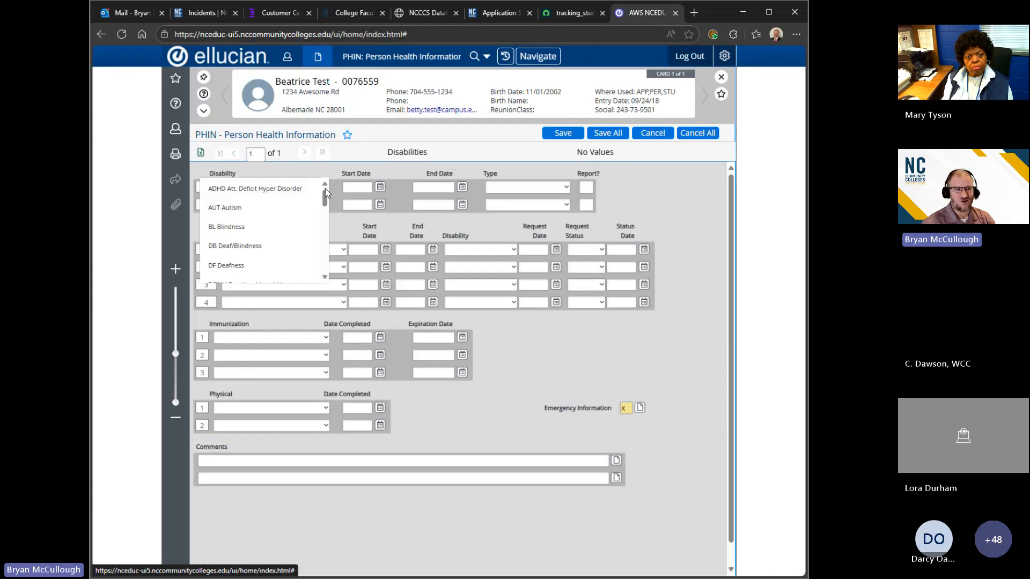
pyautogui.click(286, 194)
pyautogui.click(381, 186)
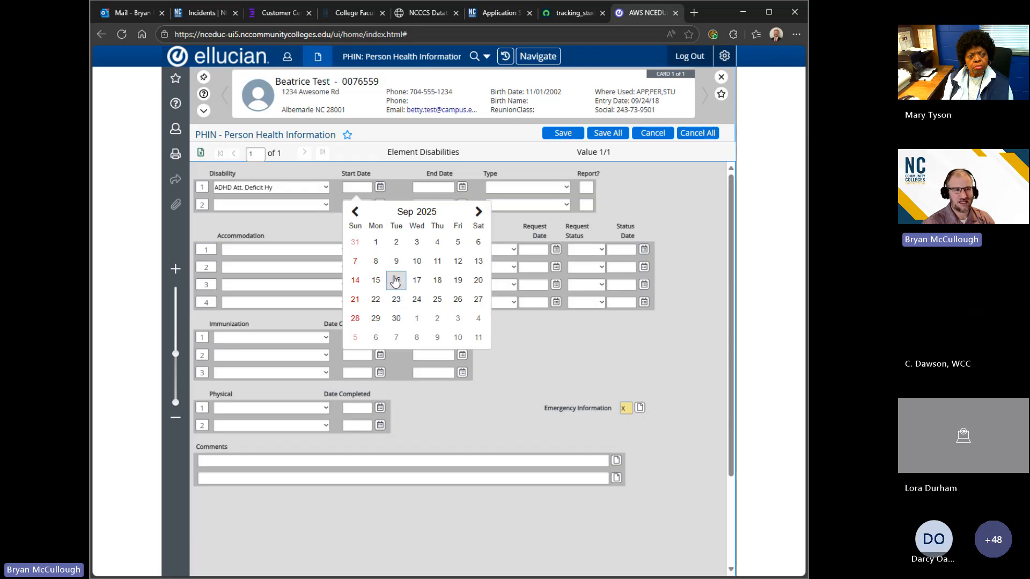
pyautogui.click(393, 279)
pyautogui.click(566, 187)
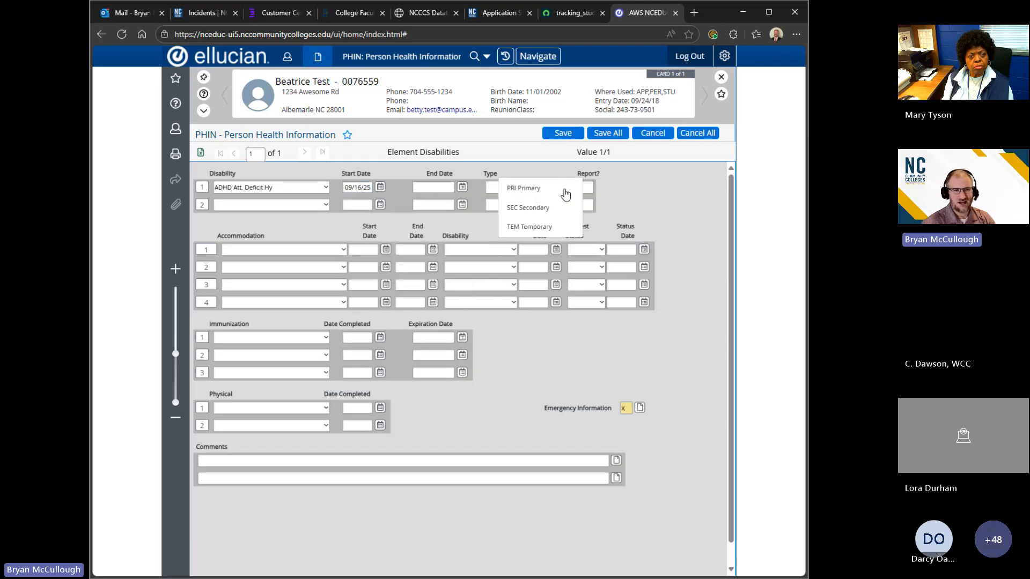
pyautogui.click(528, 193)
# Step: Record ALD Assistive Listening Dev in the first accommodation row, starting 09/16/25 and associated with the ADHD disability
pyautogui.click(344, 250)
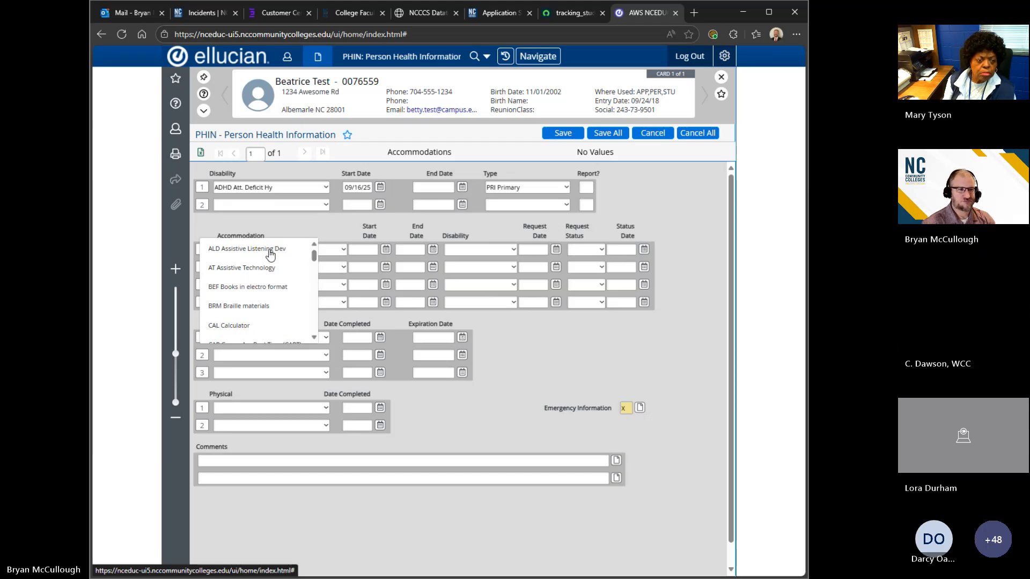
pyautogui.scroll(-1, 269, 255)
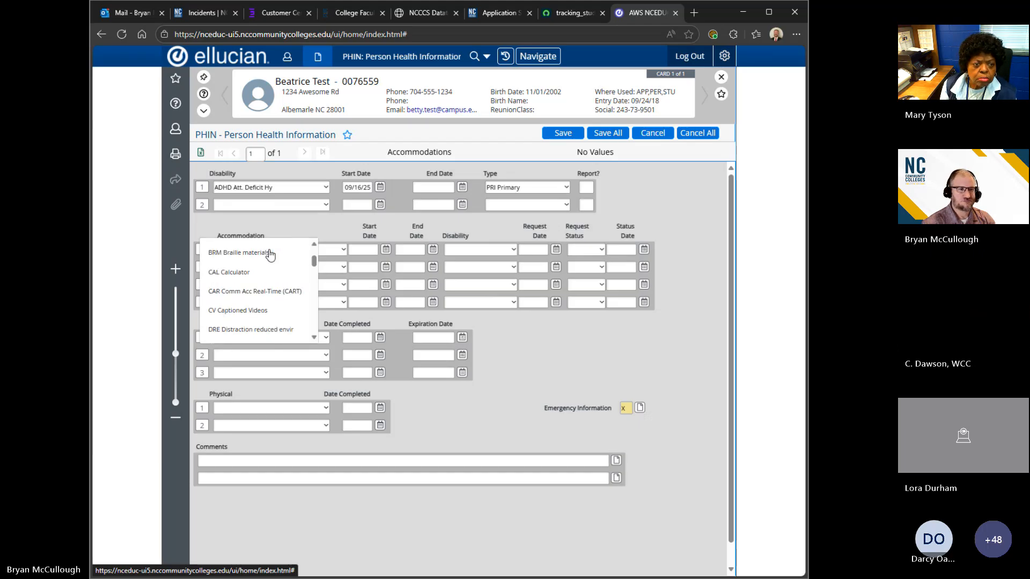
pyautogui.scroll(1, 270, 254)
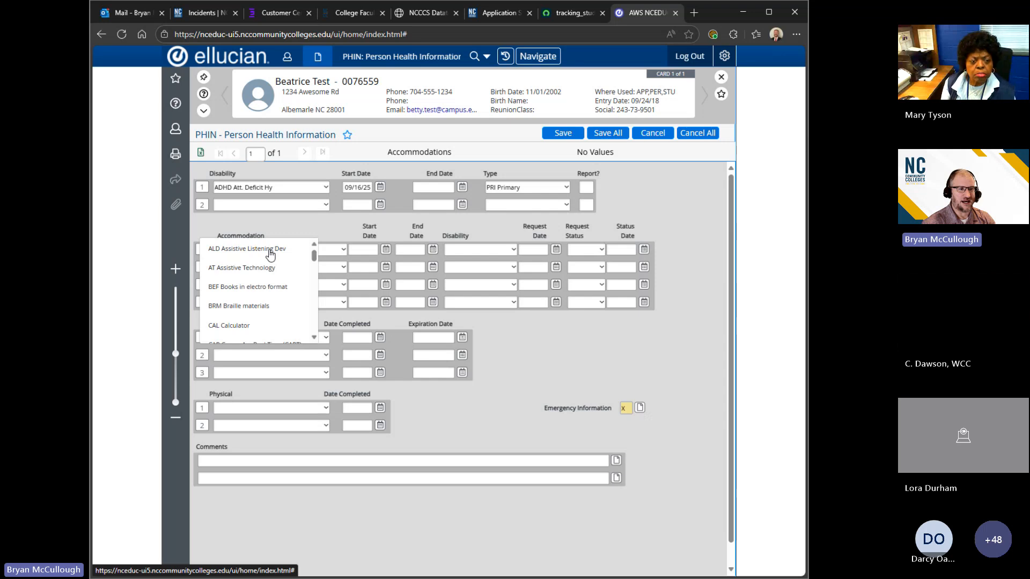
pyautogui.click(270, 249)
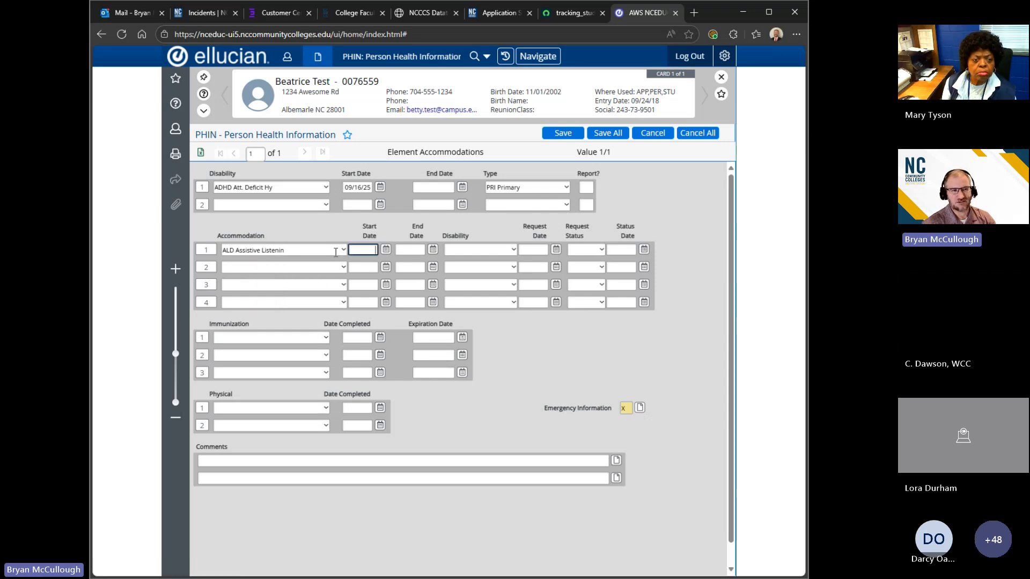
pyautogui.click(385, 250)
pyautogui.click(397, 347)
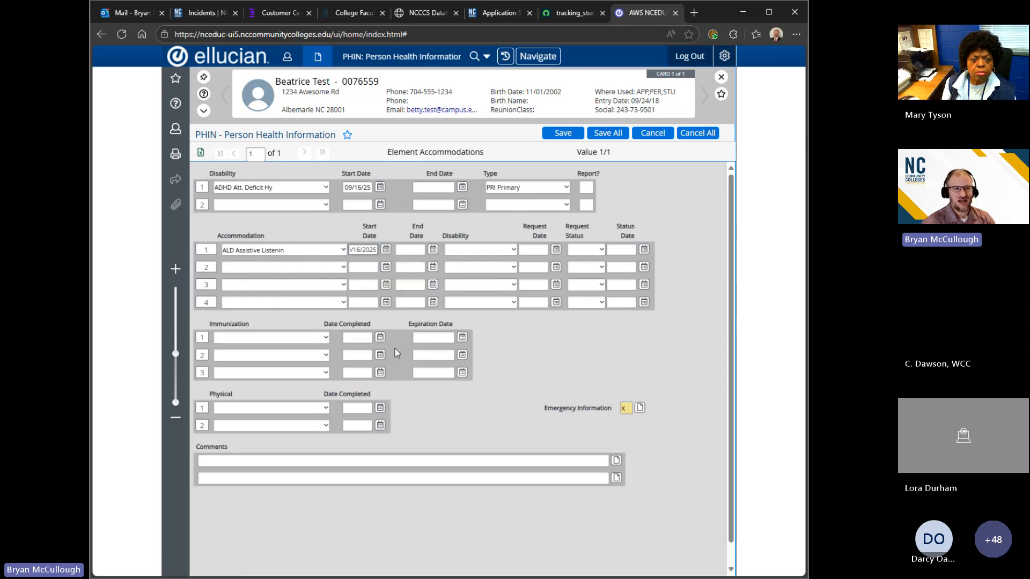
pyautogui.click(492, 253)
pyautogui.click(511, 249)
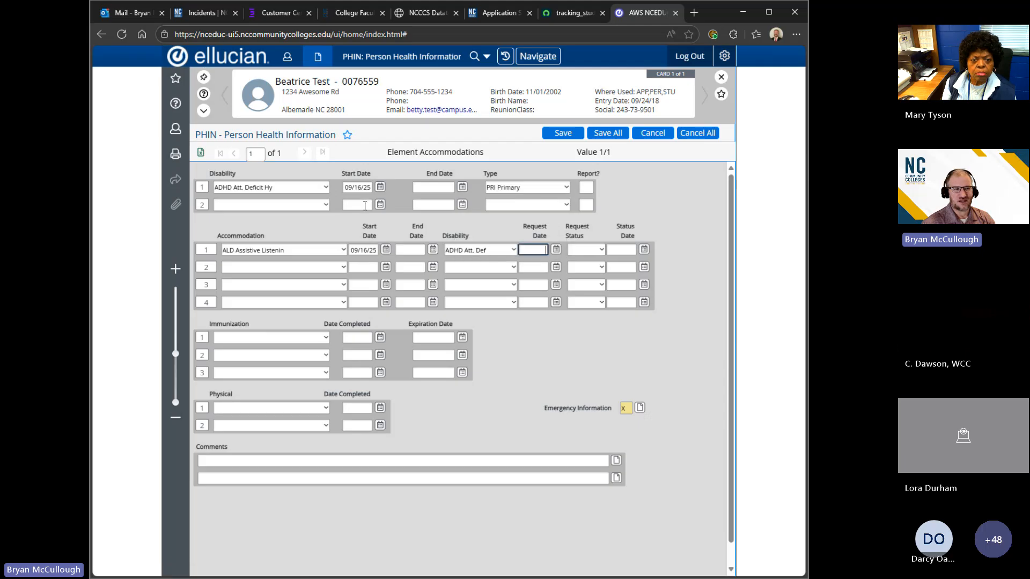
pyautogui.click(483, 250)
# Step: Add AUT Autism as the disability in row 2, below the ADHD entry
pyautogui.click(306, 186)
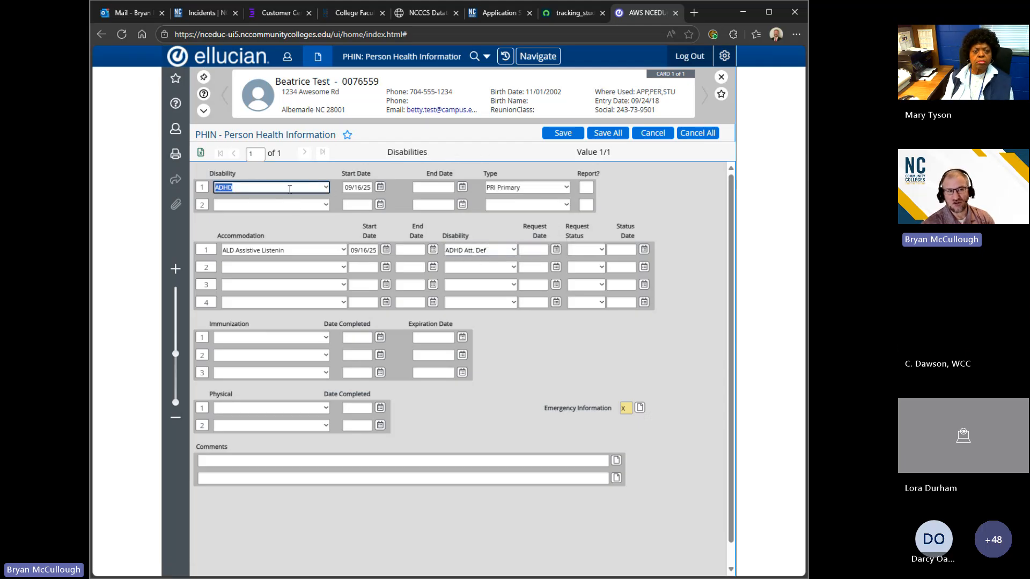
pyautogui.click(284, 205)
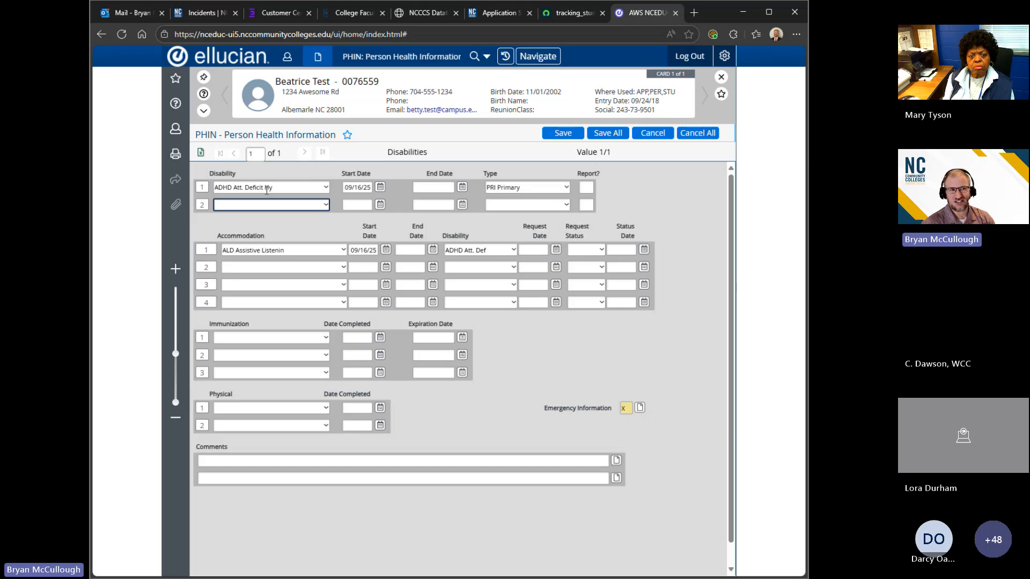
pyautogui.click(325, 205)
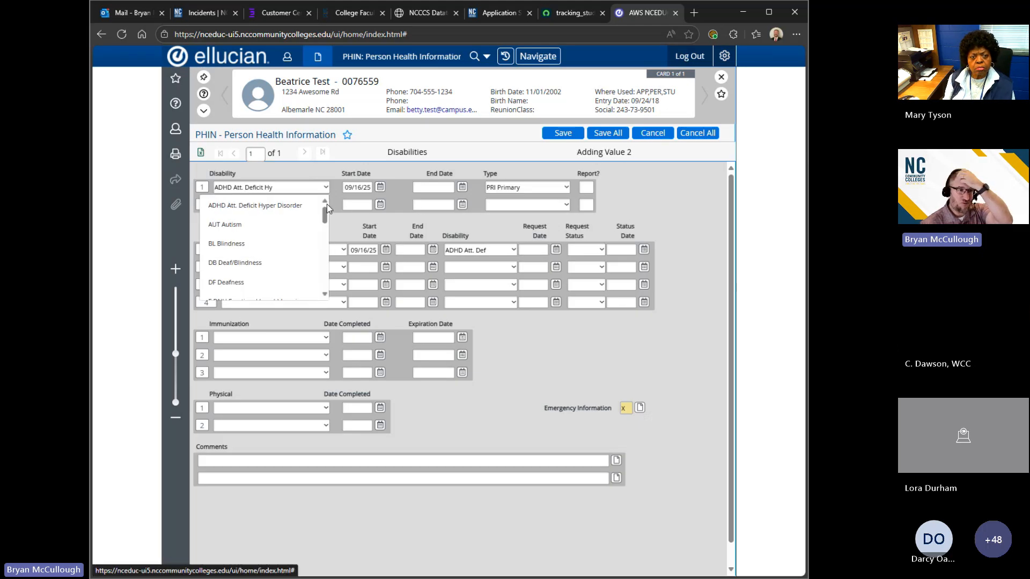
pyautogui.click(241, 224)
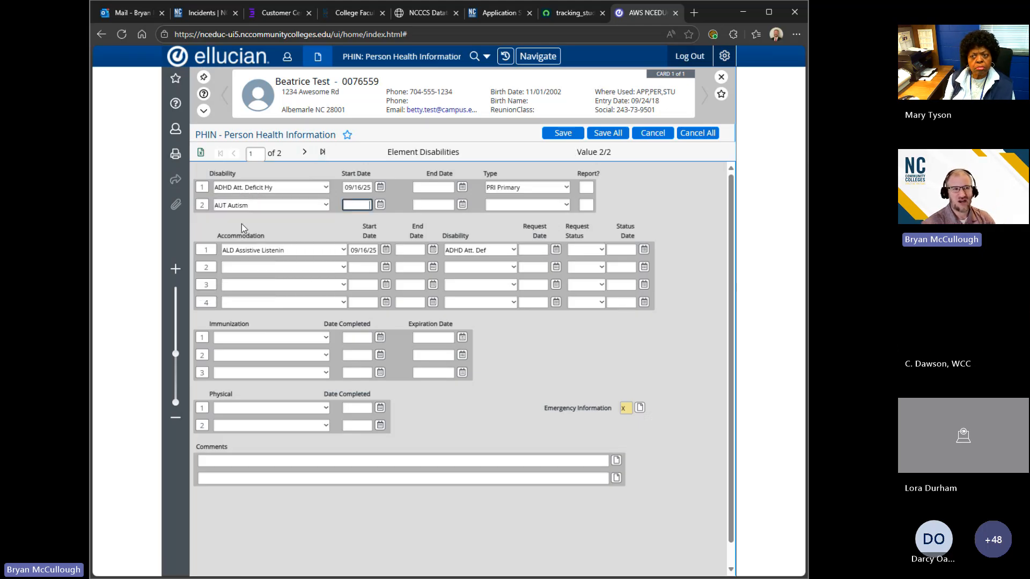
pyautogui.click(295, 205)
pyautogui.click(294, 188)
pyautogui.press('Down')
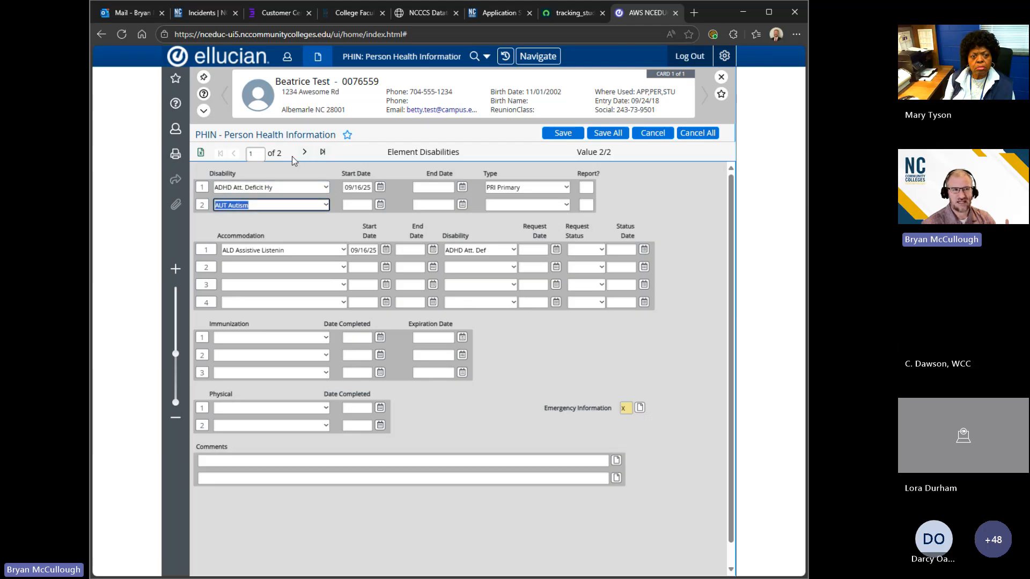
# Step: Page forward and back through the Disabilities rows, comparing the paging when the Accommodations group is active
pyautogui.click(305, 153)
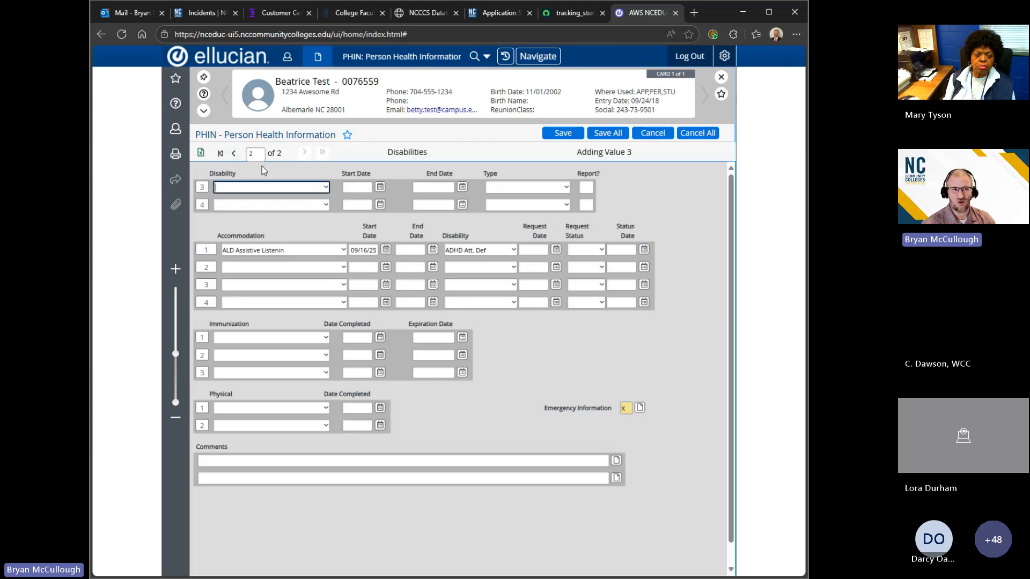
pyautogui.click(233, 154)
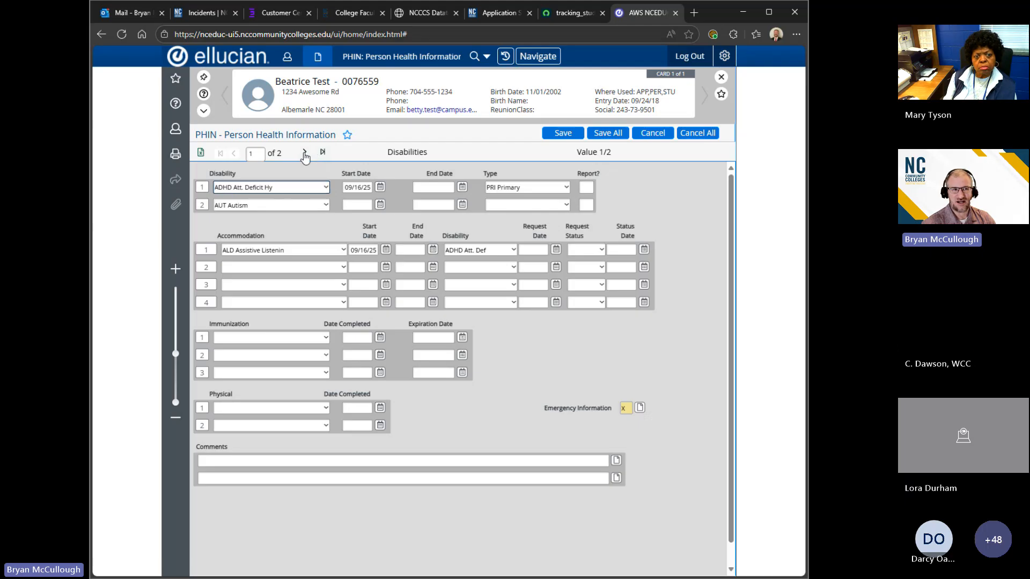
pyautogui.click(304, 153)
pyautogui.click(281, 264)
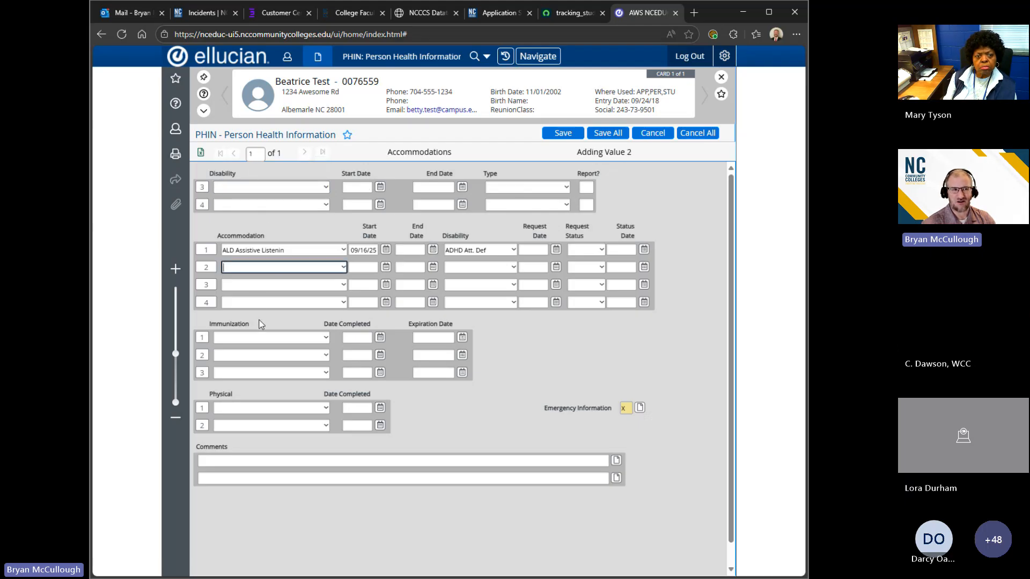
pyautogui.click(250, 187)
pyautogui.click(235, 155)
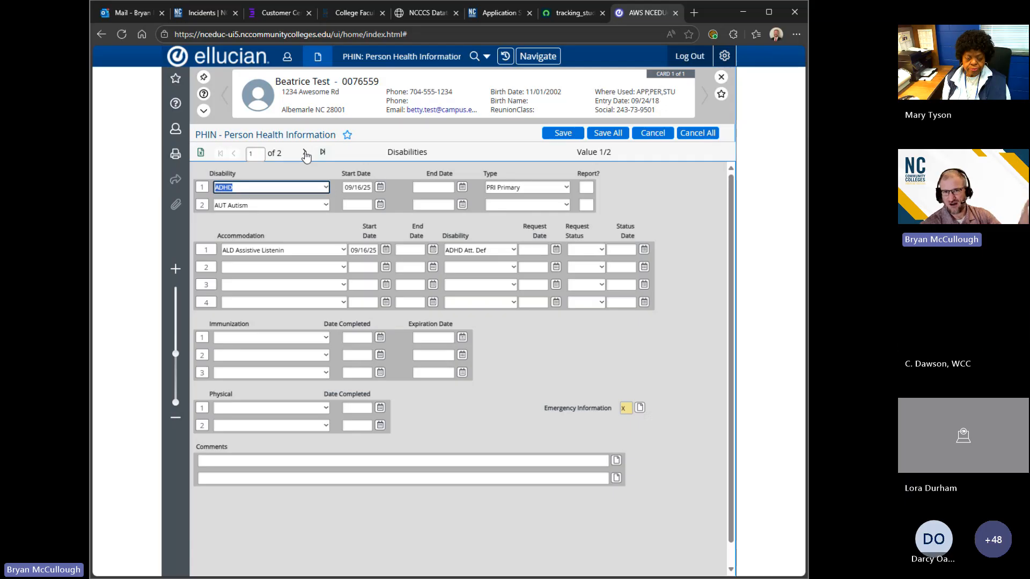
# Step: Delete all of row 2, the AUT Autism entry, from the Disabilities list and confirm the deletion
pyautogui.click(201, 205)
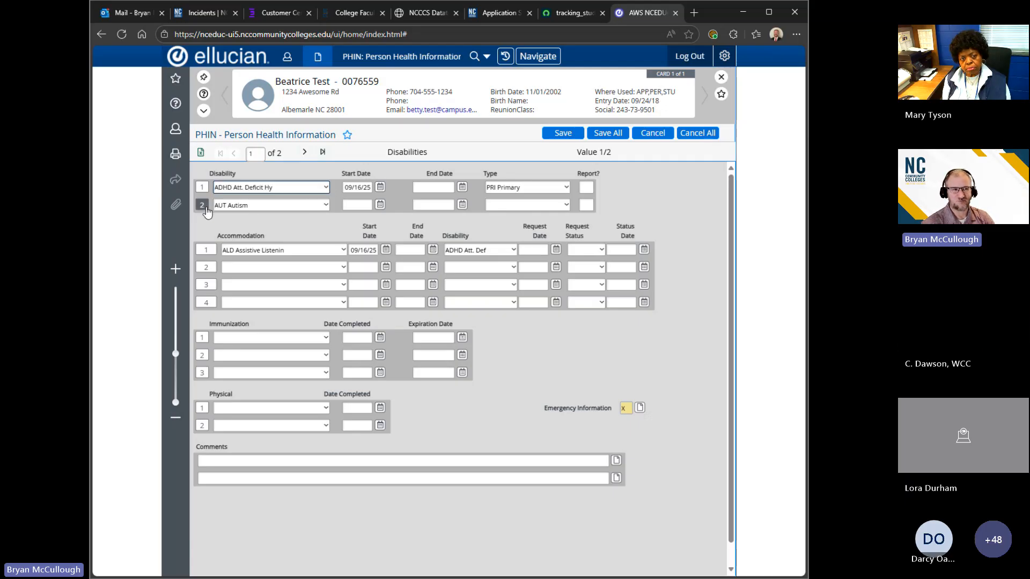
pyautogui.click(429, 153)
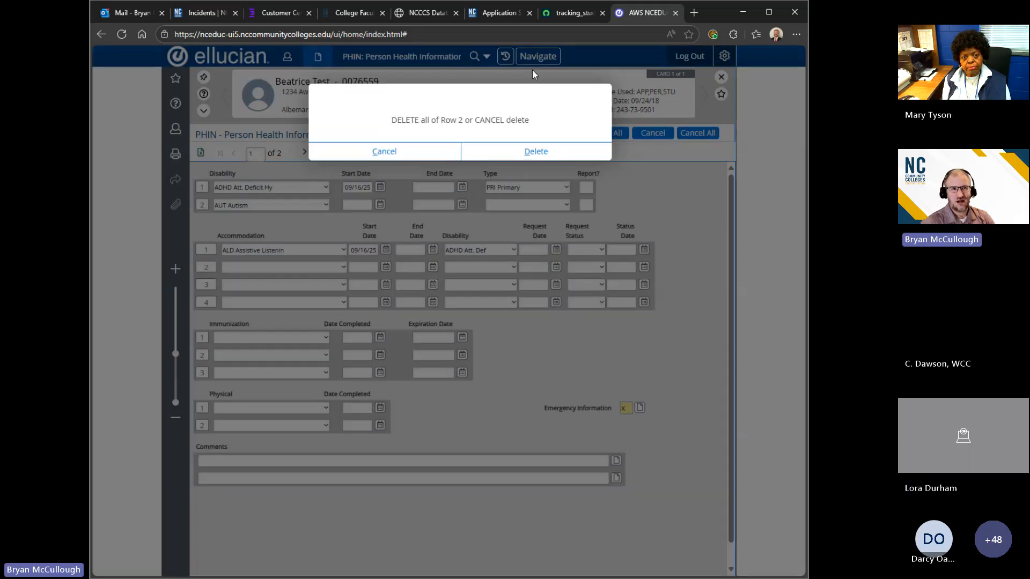
pyautogui.click(557, 14)
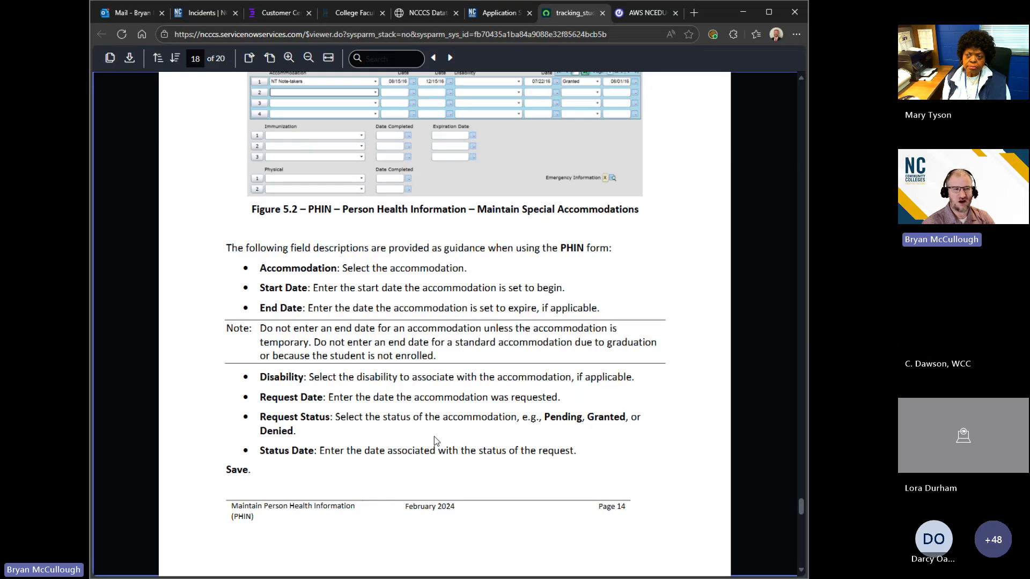
pyautogui.click(646, 12)
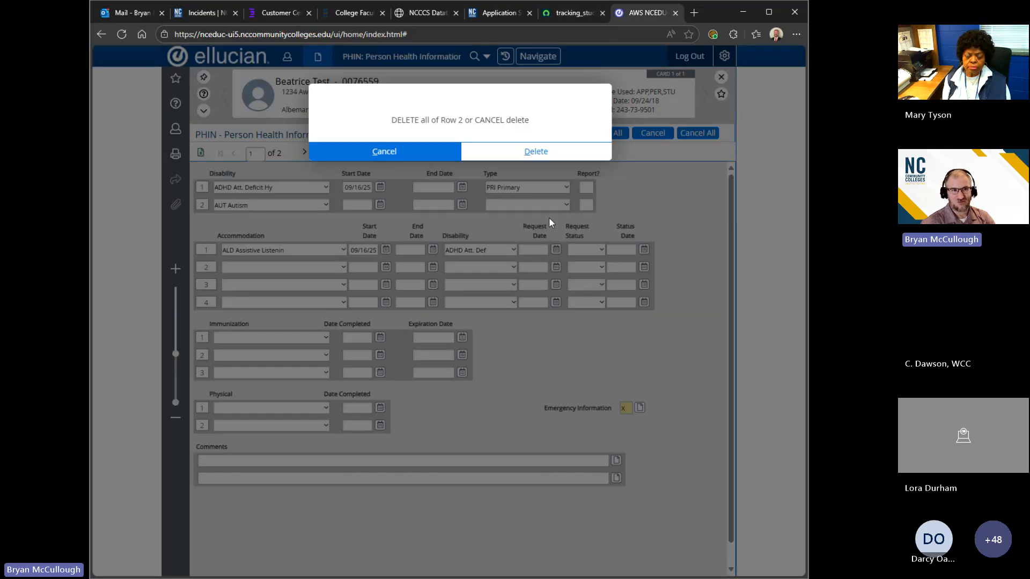
pyautogui.click(493, 153)
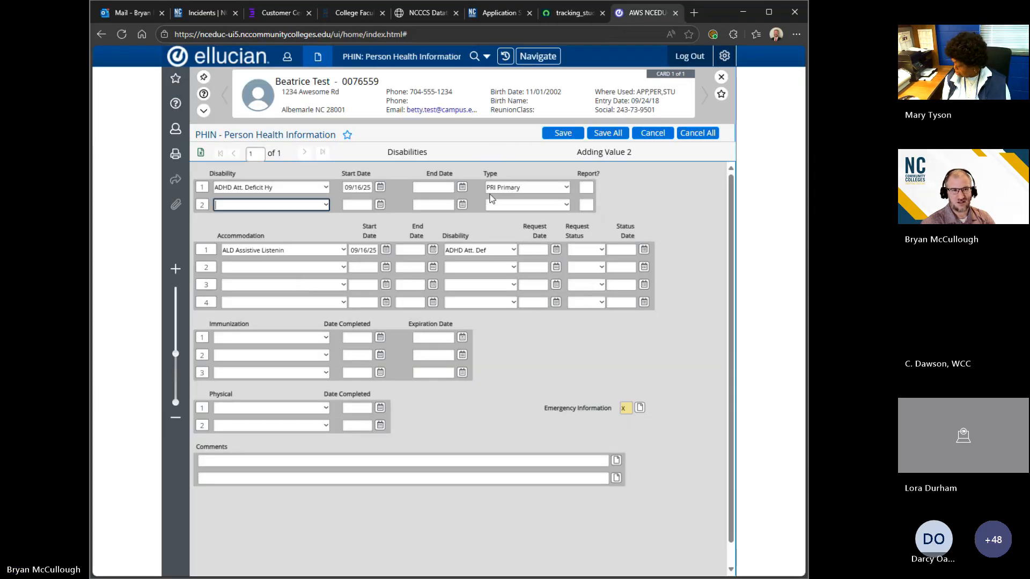
# Step: Complete the first accommodation row with request date 09/16/25, request status GRNT Granted and status date 09/16/25
pyautogui.click(554, 252)
pyautogui.click(458, 346)
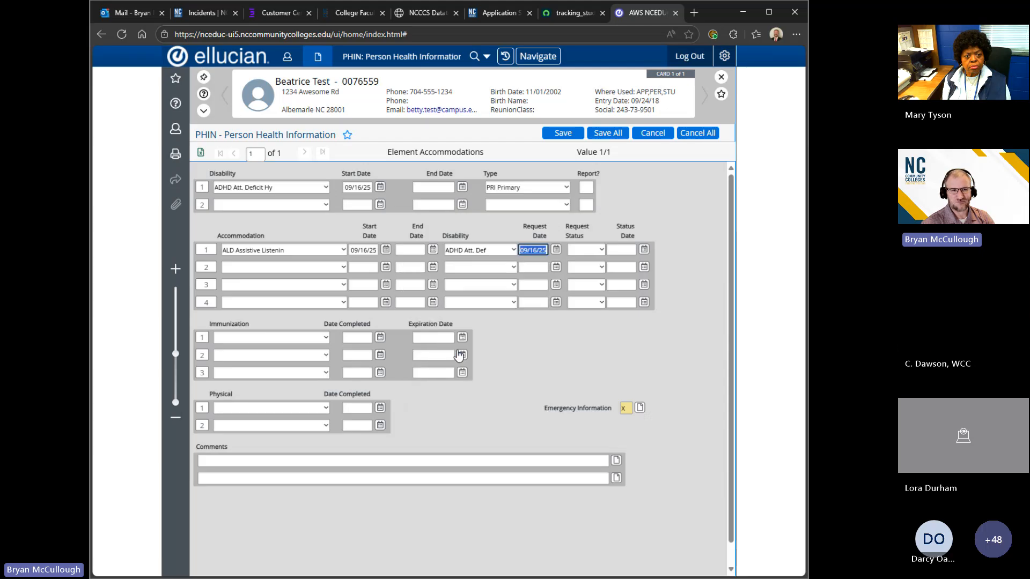
pyautogui.click(601, 250)
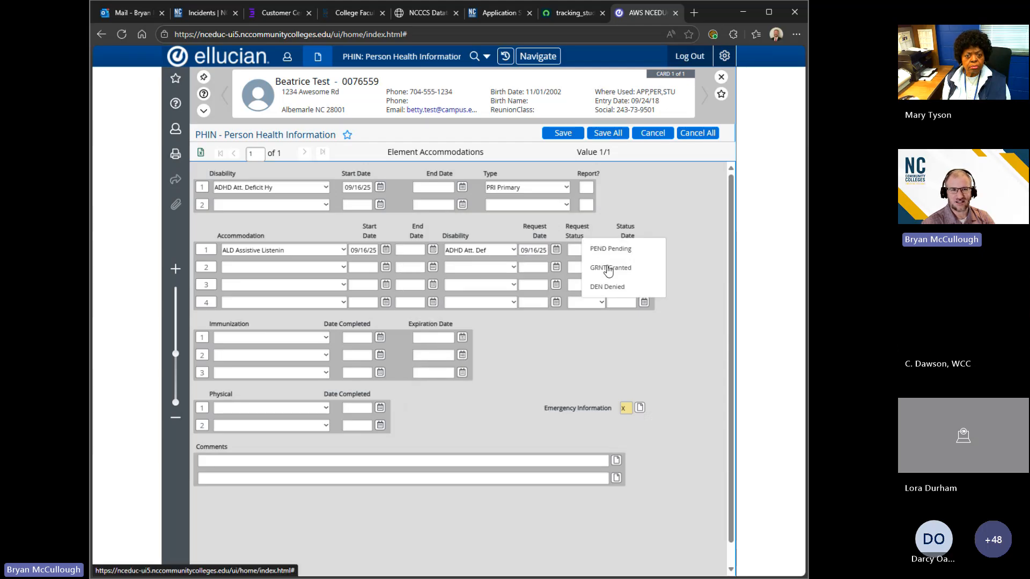
pyautogui.click(610, 268)
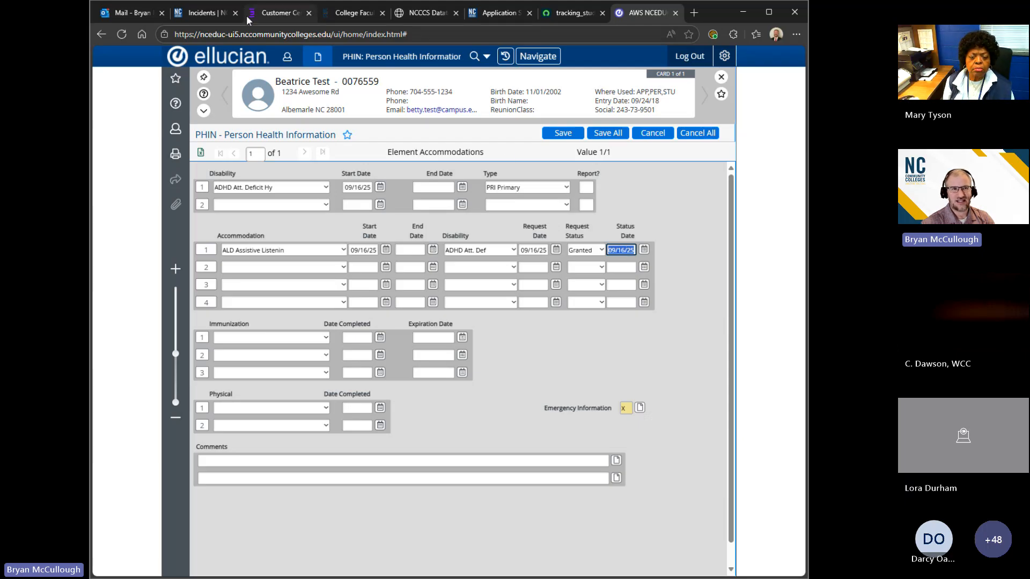
# Step: Check the remaining section 5.2 instructions in the guide, then return to Colleague and save all changes on PHIN
pyautogui.hotkey('ctrl', 'shift', 'Tab')
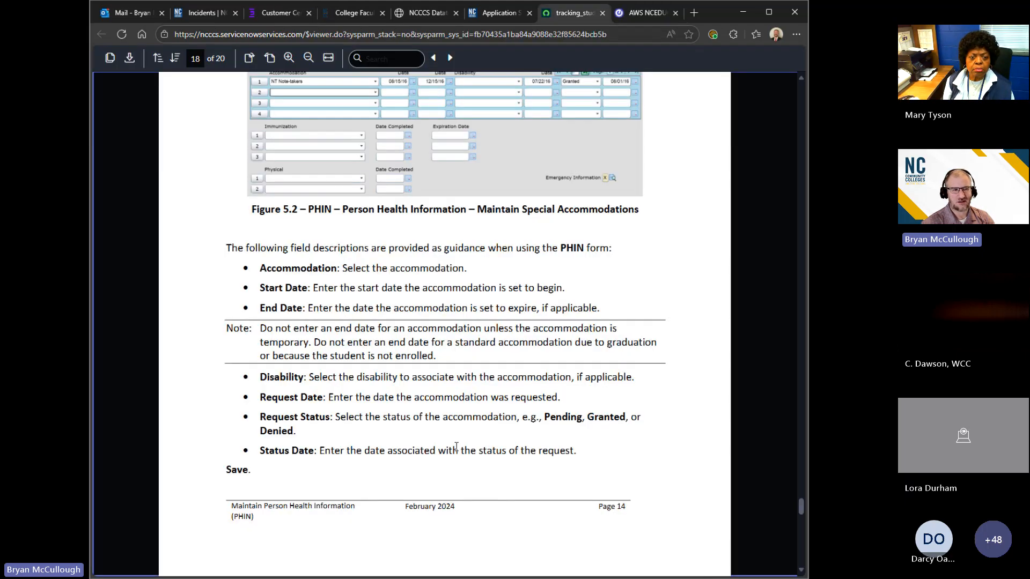
pyautogui.scroll(-5, 456, 446)
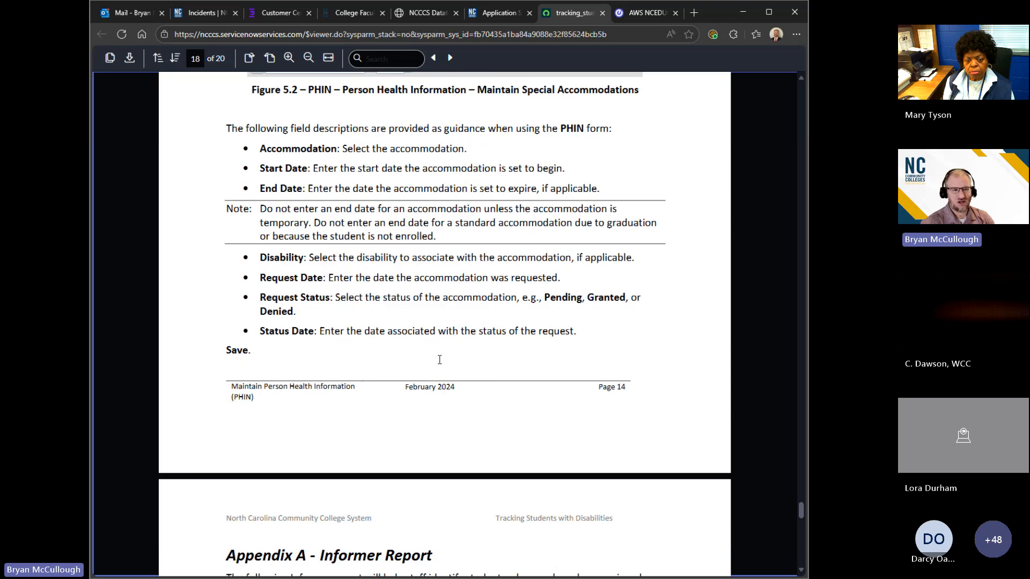
pyautogui.scroll(4, 440, 364)
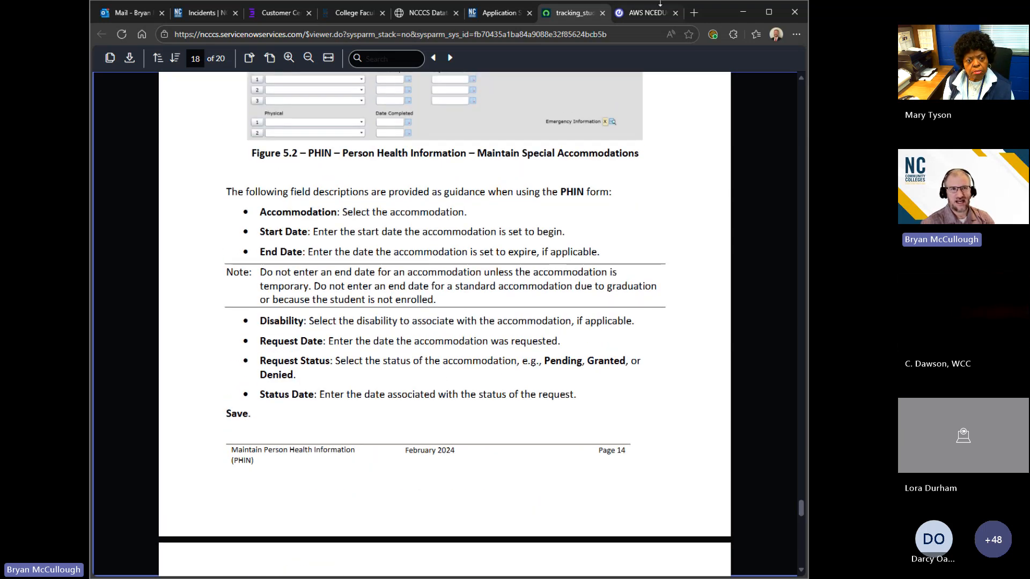
pyautogui.click(650, 12)
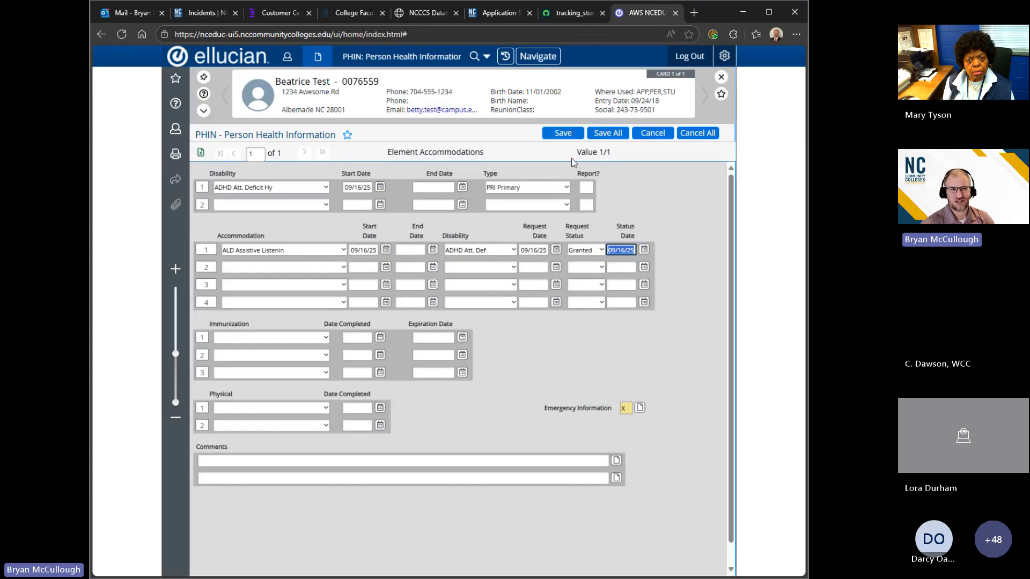
pyautogui.click(617, 134)
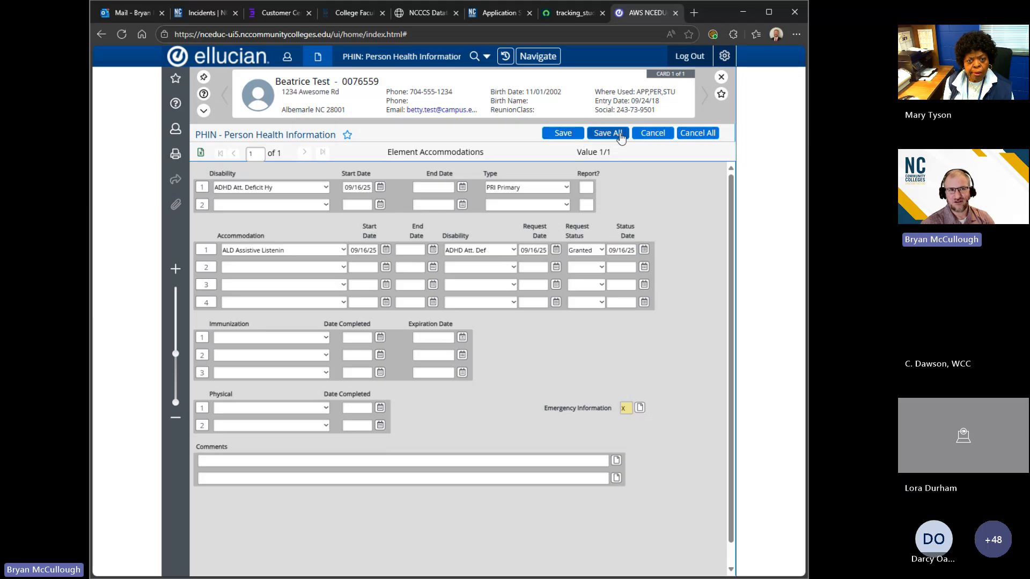
# Step: Reopen the PHIN form and recall the same student by entering @ in Person LookUp
pyautogui.click(474, 57)
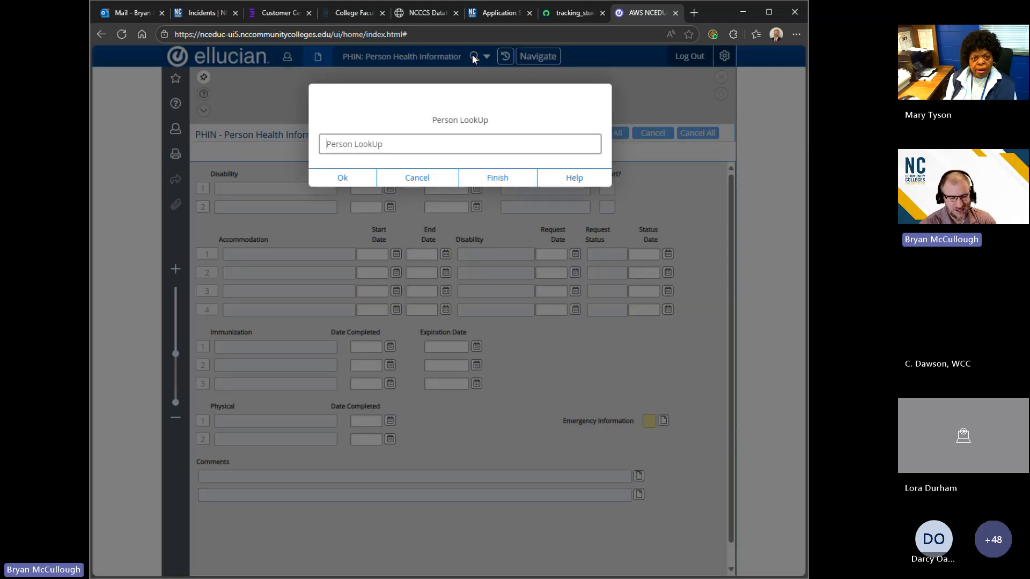
pyautogui.write('@')
pyautogui.press('Return')
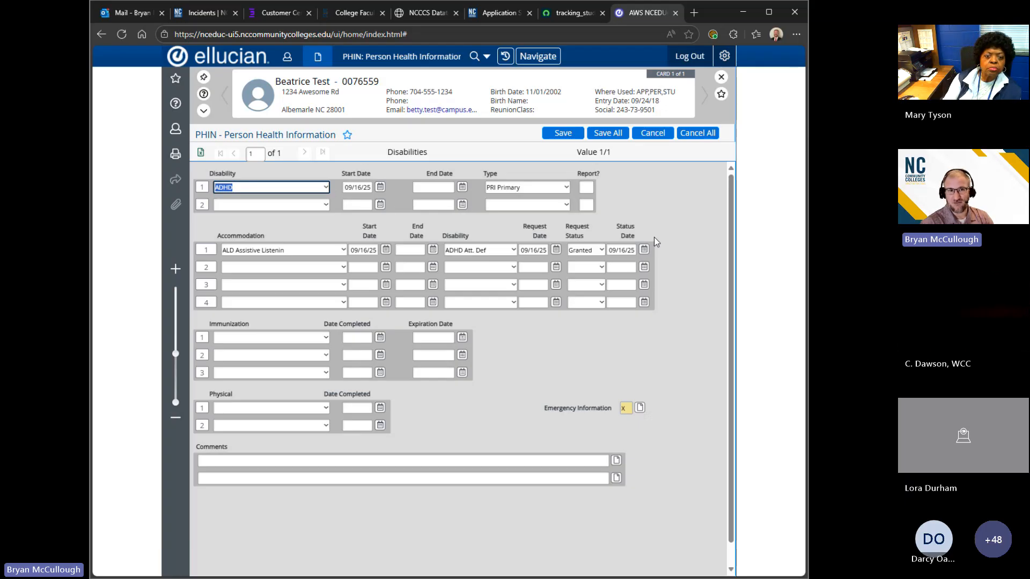
# Step: Examine Appendix A - Informer Report in the Tracking Students with Disabilities guide, then return to the PHIN form in Colleague
pyautogui.click(576, 17)
pyautogui.scroll(-5, 662, 437)
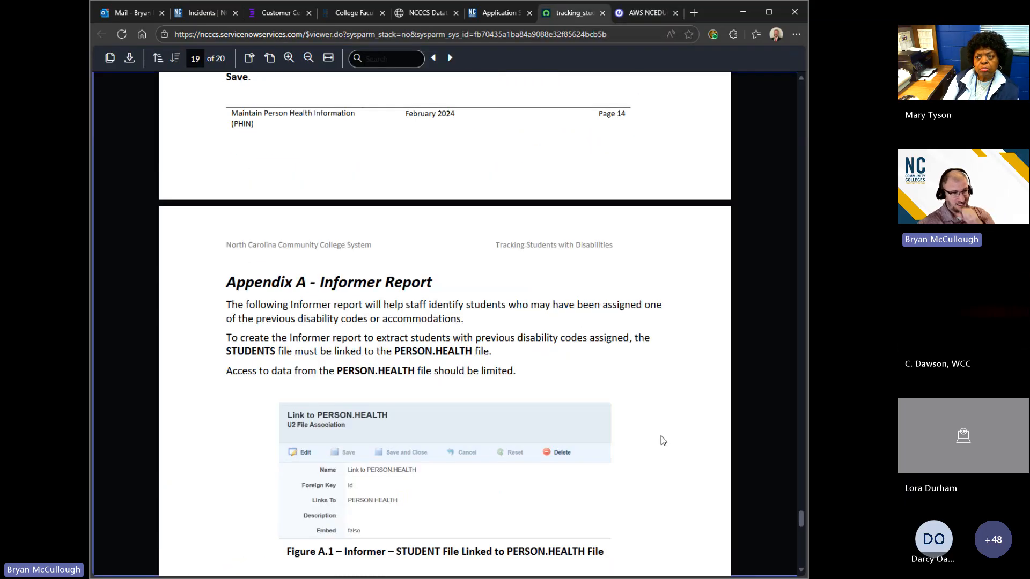
pyautogui.scroll(-3, 662, 439)
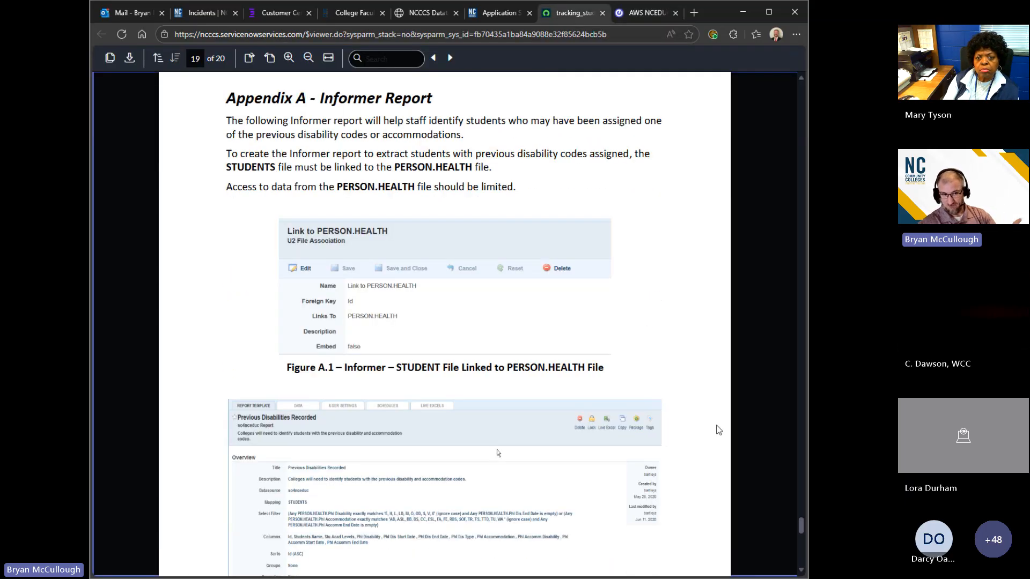
pyautogui.scroll(-9, 719, 430)
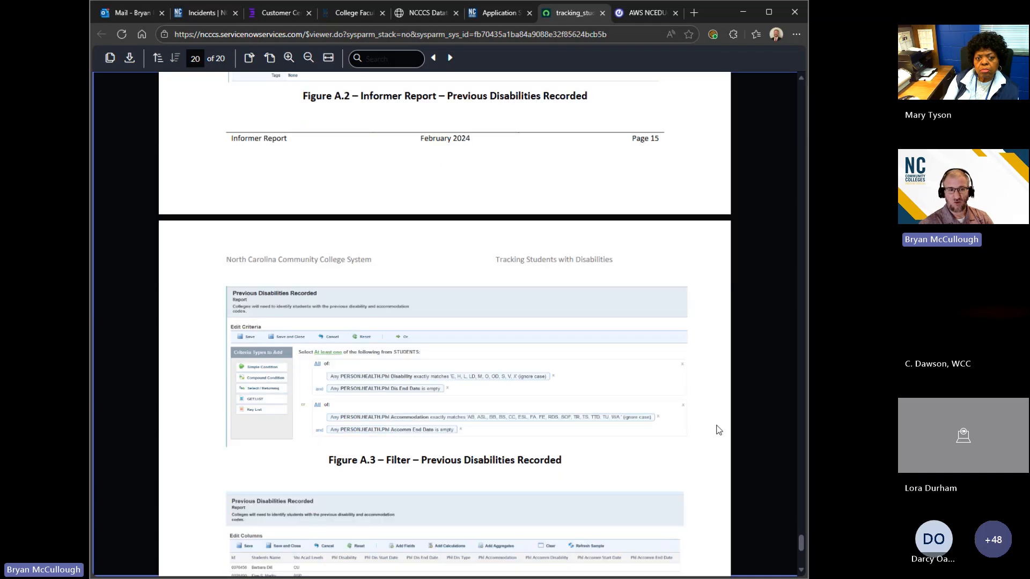
pyautogui.scroll(-4, 719, 430)
pyautogui.scroll(5, 718, 431)
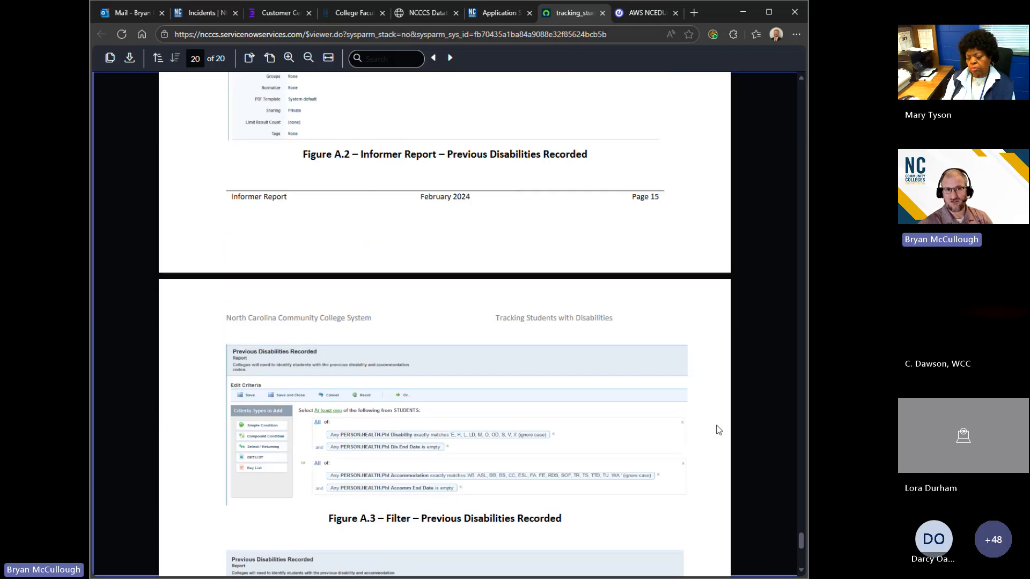
pyautogui.scroll(5, 718, 430)
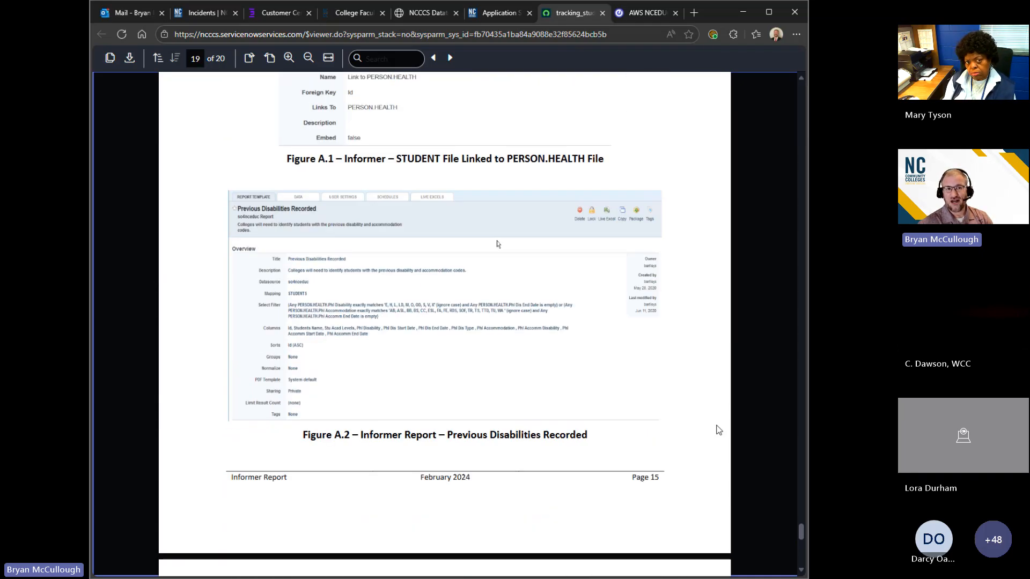
pyautogui.scroll(7, 719, 430)
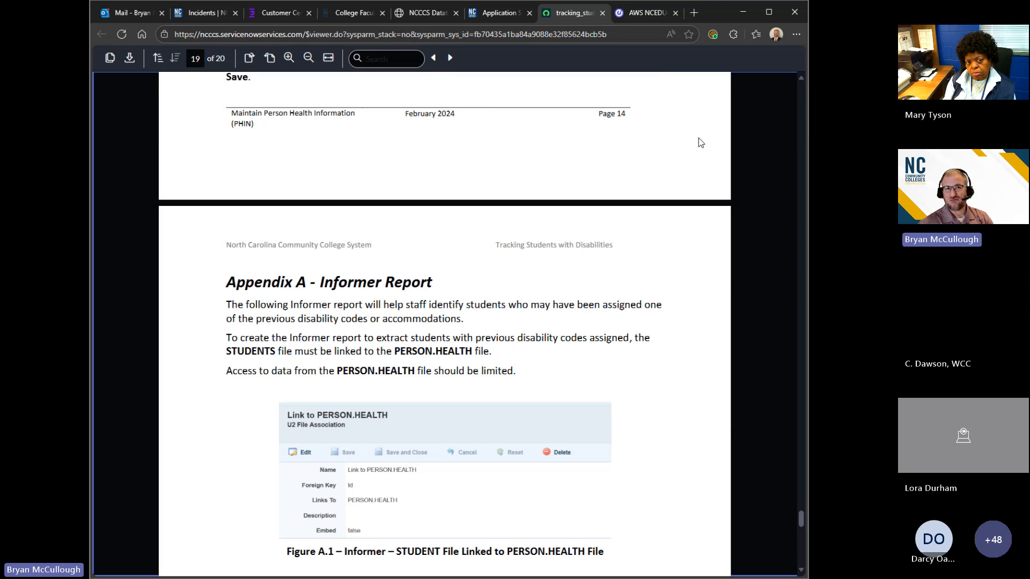
pyautogui.click(654, 18)
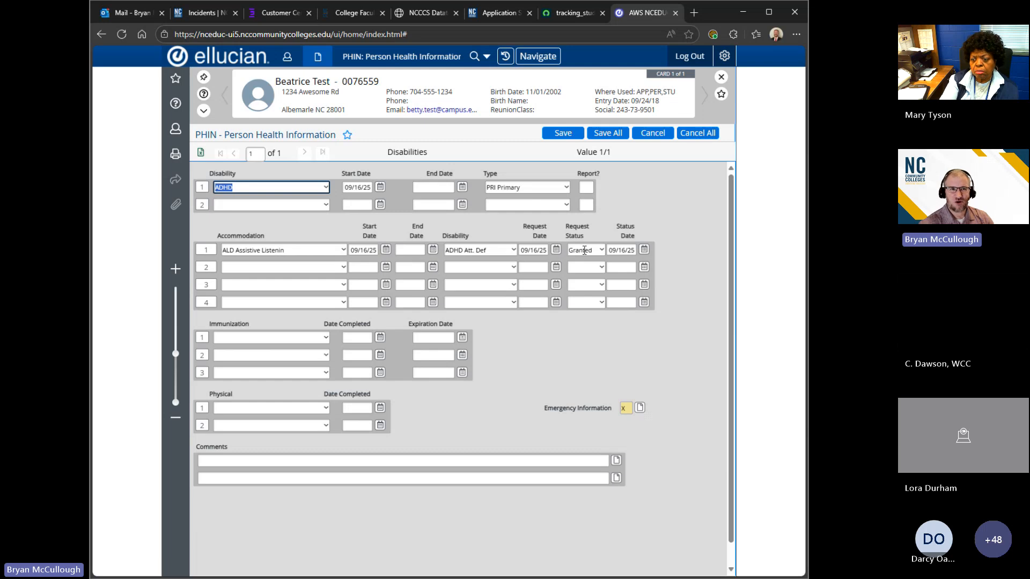
# Step: Review the PHIN instructions, table of contents and Purpose section in the Tracking Students with Disabilities guide
pyautogui.click(565, 13)
pyautogui.scroll(10, 598, 336)
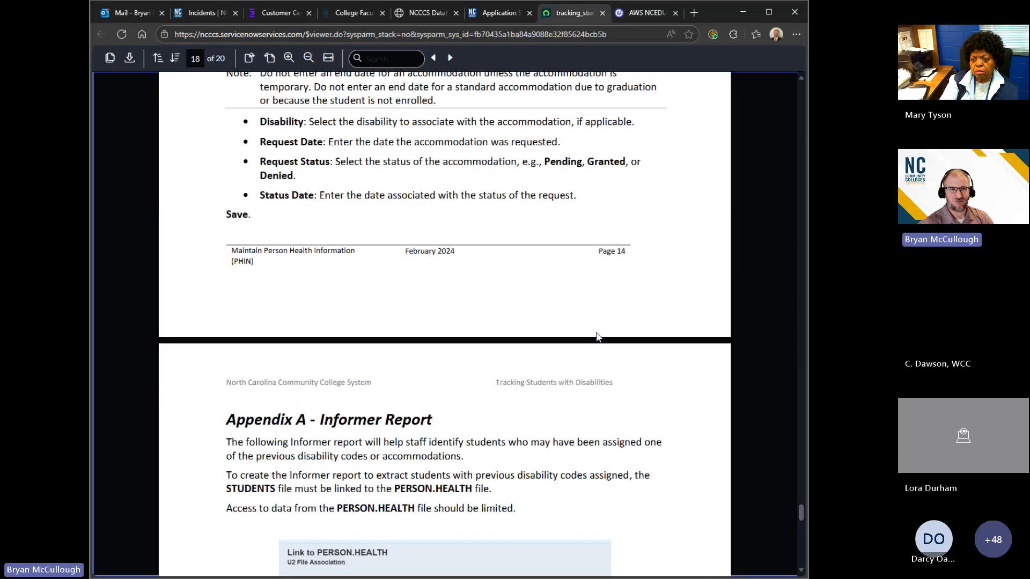
pyautogui.scroll(5, 757, 429)
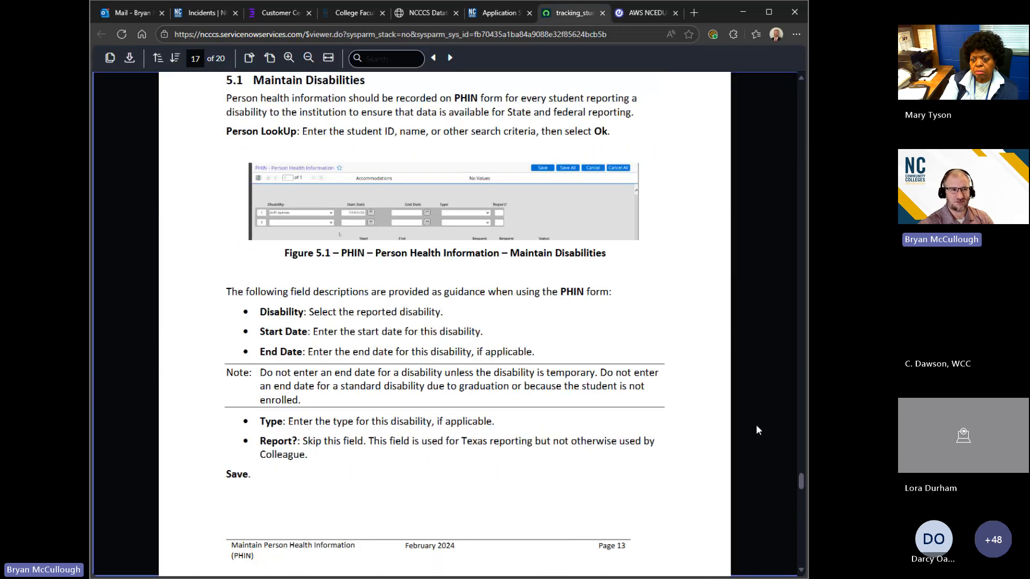
pyautogui.moveTo(801, 481); pyautogui.dragTo(797, 189)
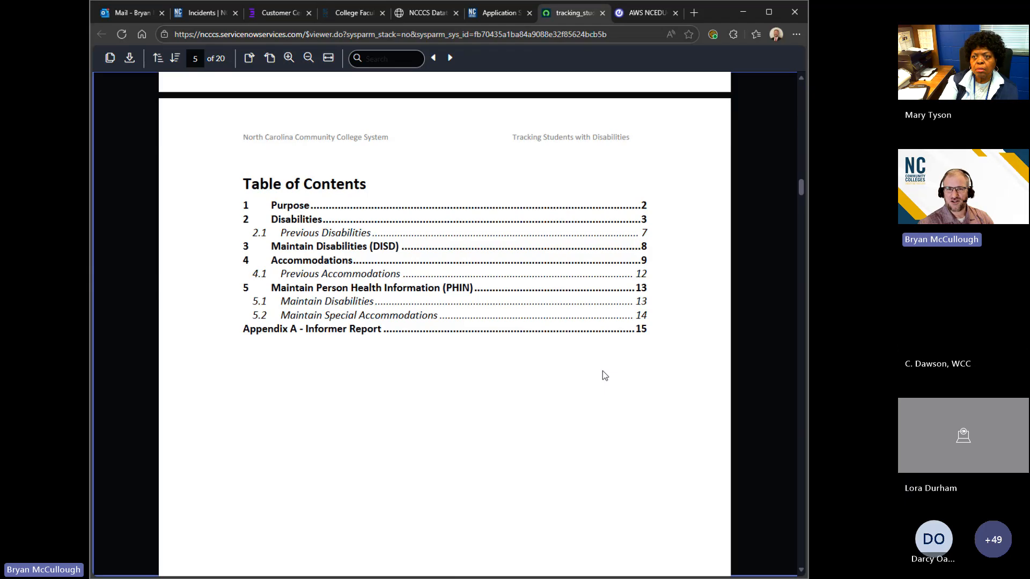
pyautogui.scroll(-8, 700, 356)
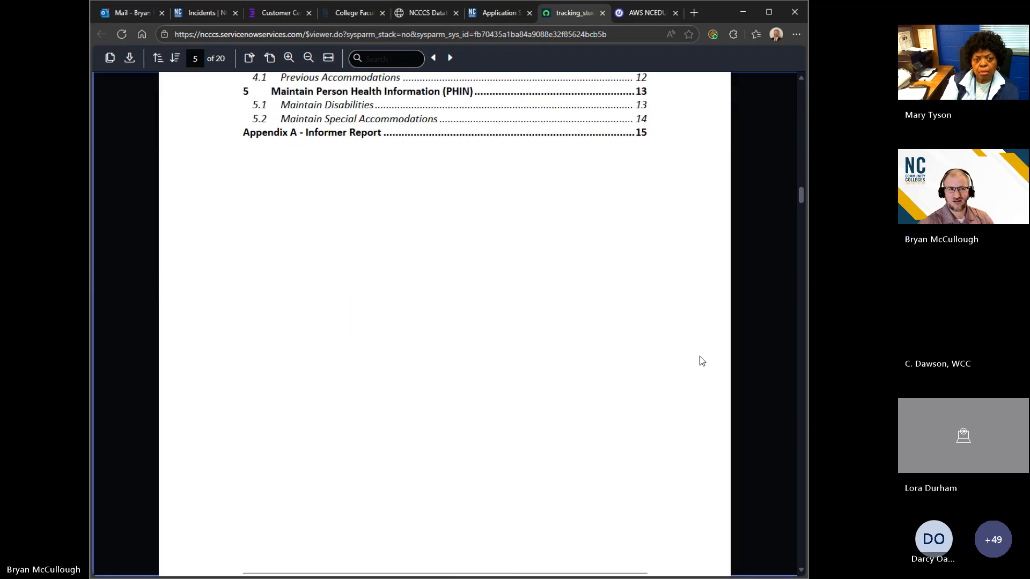
pyautogui.scroll(-8, 699, 357)
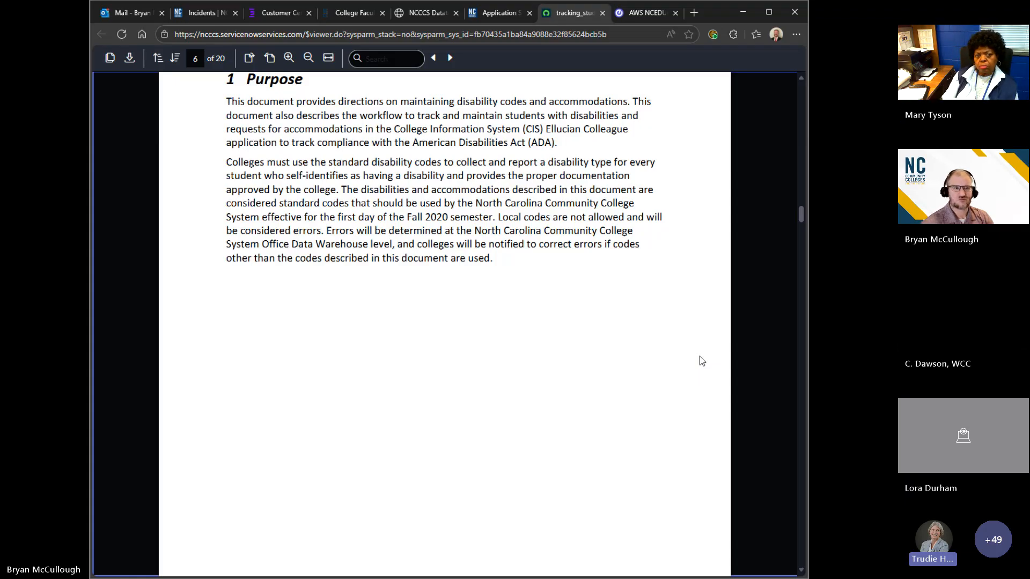
pyautogui.scroll(-5, 589, 315)
pyautogui.scroll(5, 589, 315)
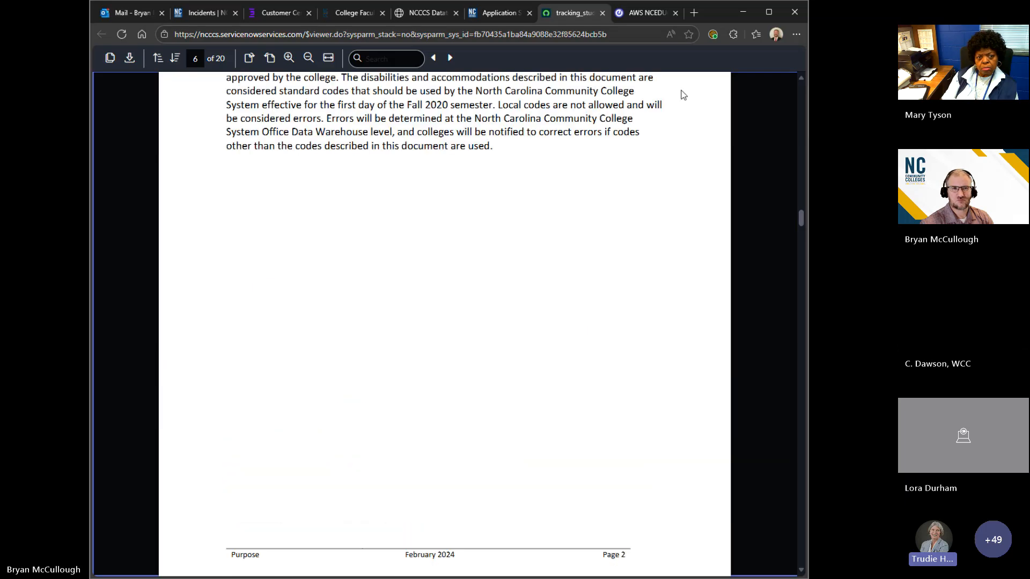
# Step: Return to PHIN in Colleague and set the end date of the first accommodation, ALD Assistive Listening Dev, to 09/16/25
pyautogui.click(646, 13)
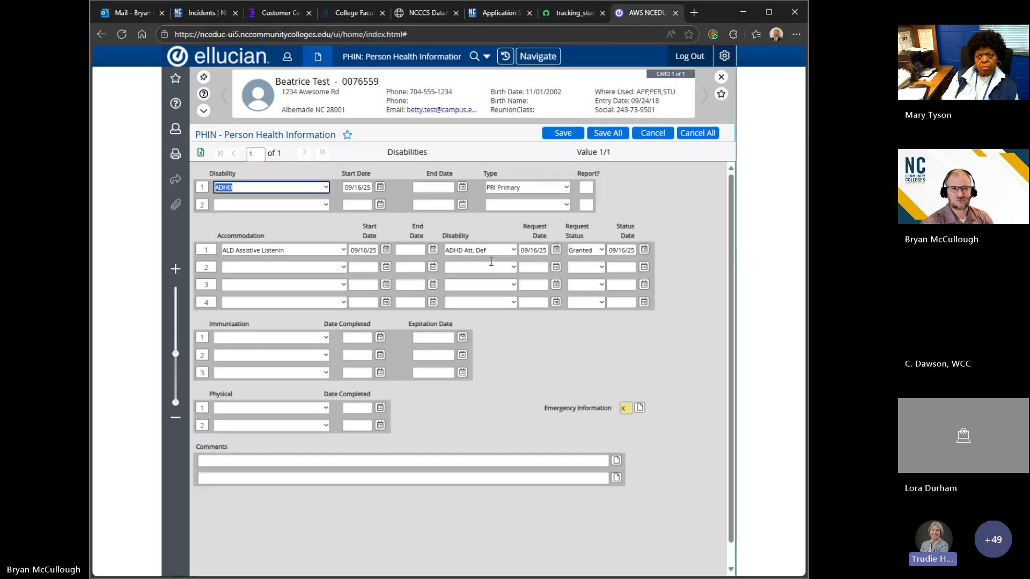
pyautogui.click(433, 250)
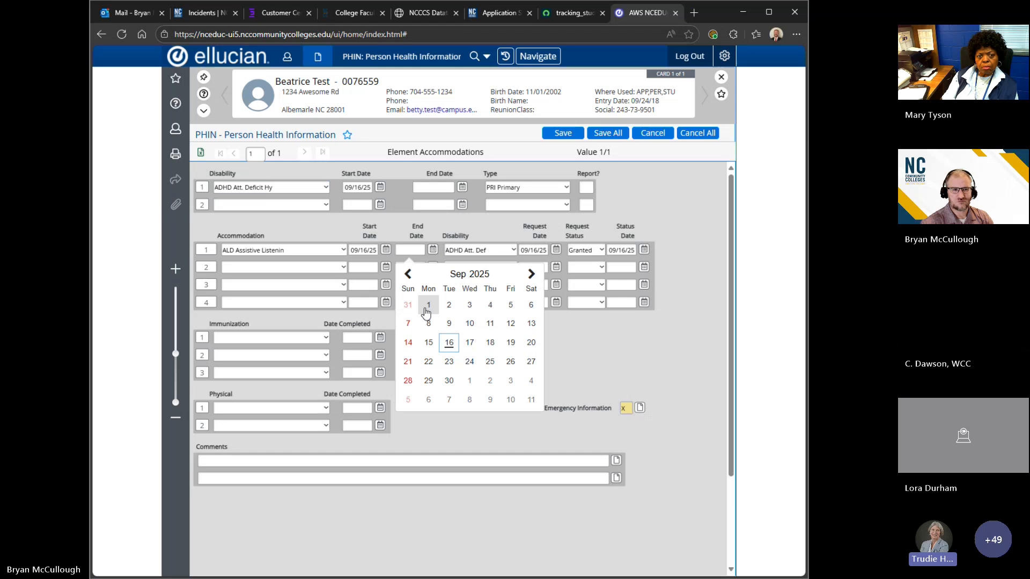
pyautogui.click(450, 341)
# Step: Add AT Assistive Technology as the second accommodation, with start date 09/17/25 and the ADHD disability
pyautogui.click(343, 268)
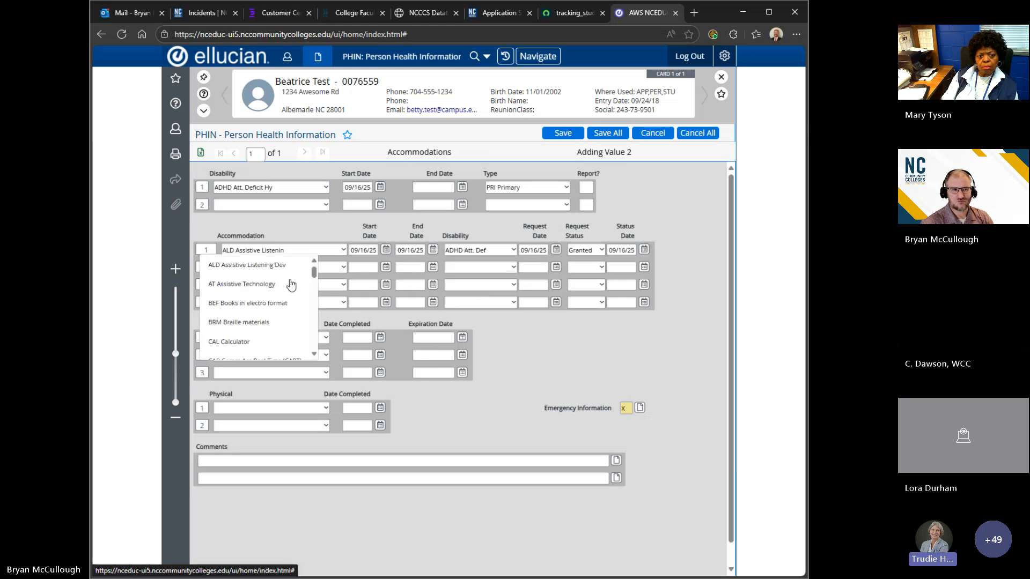
pyautogui.click(252, 284)
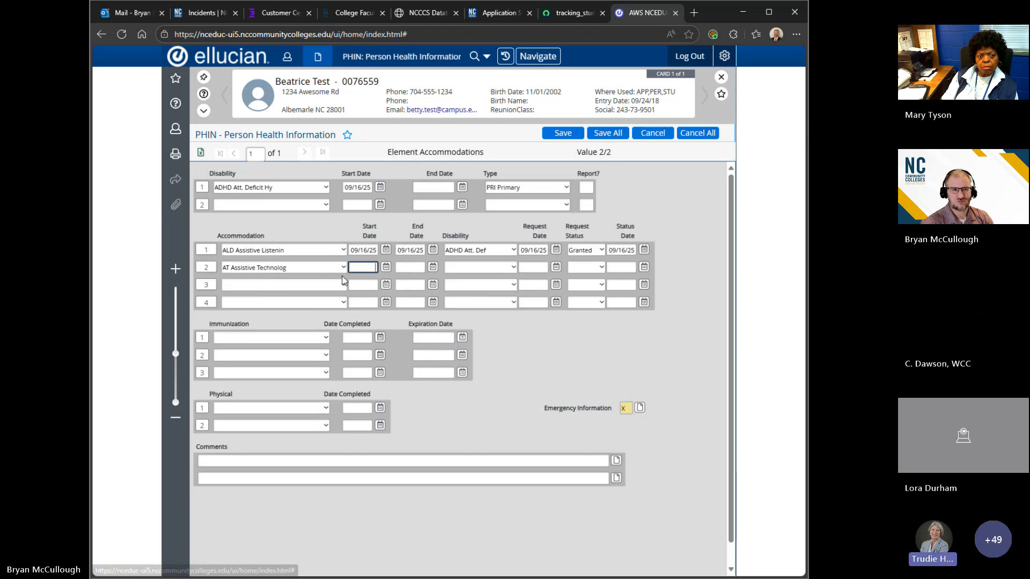
pyautogui.click(386, 267)
pyautogui.click(424, 358)
pyautogui.click(528, 267)
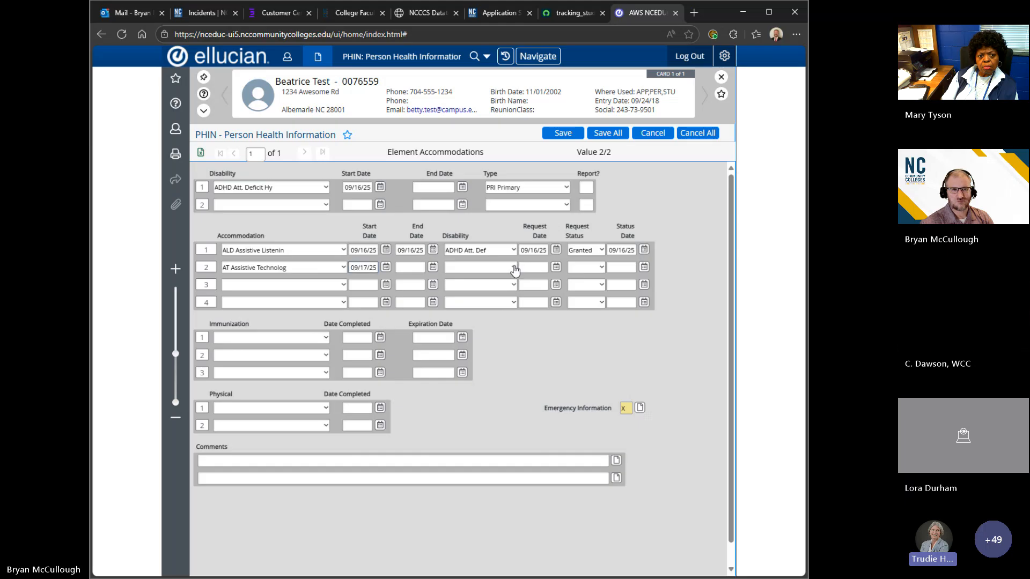
# Step: Give the second accommodation request date 09/17/25, status Pending and status date 09/16/25, then cancel all changes on PHIN
pyautogui.click(556, 267)
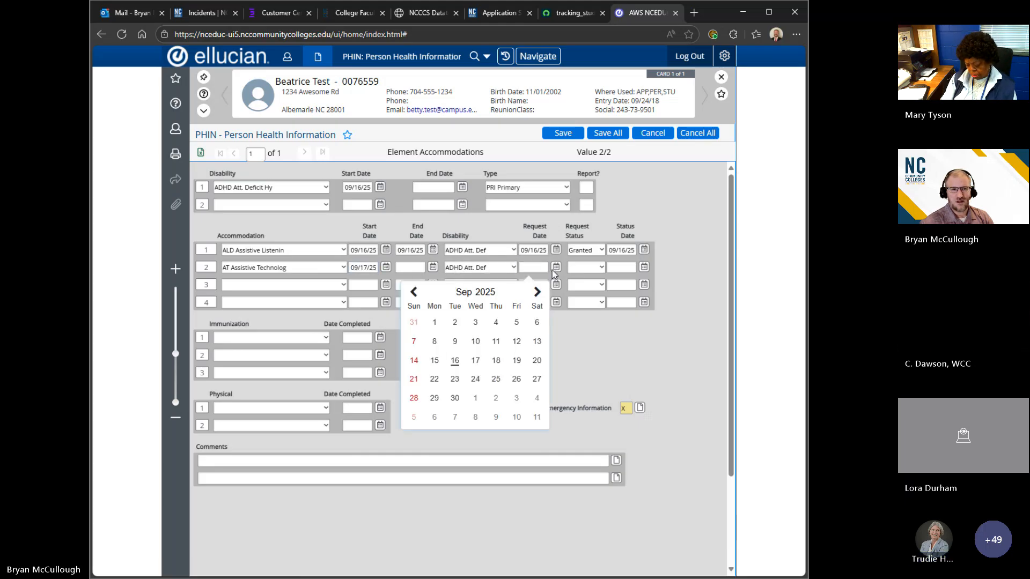
pyautogui.click(476, 359)
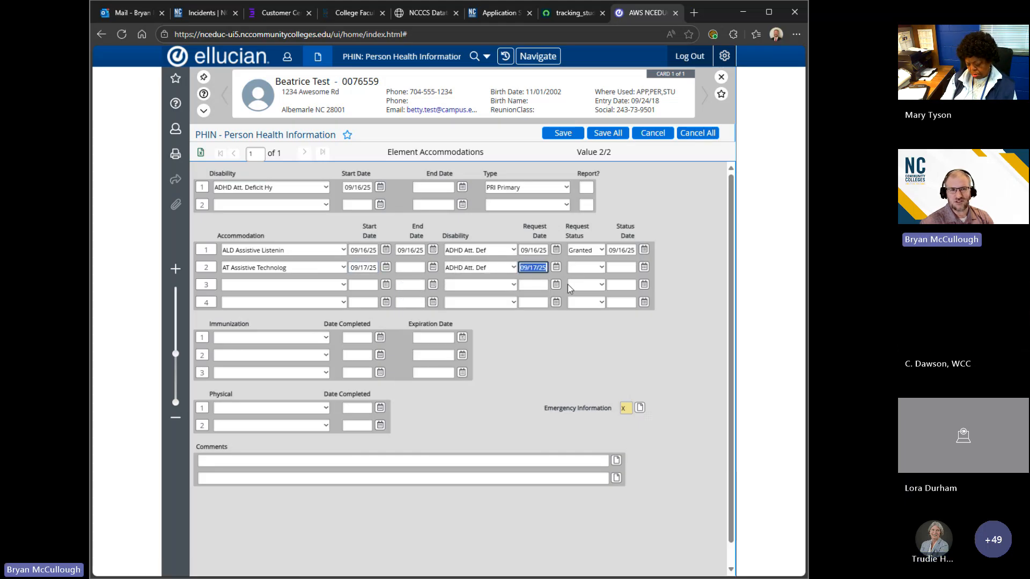
pyautogui.click(601, 268)
pyautogui.click(611, 266)
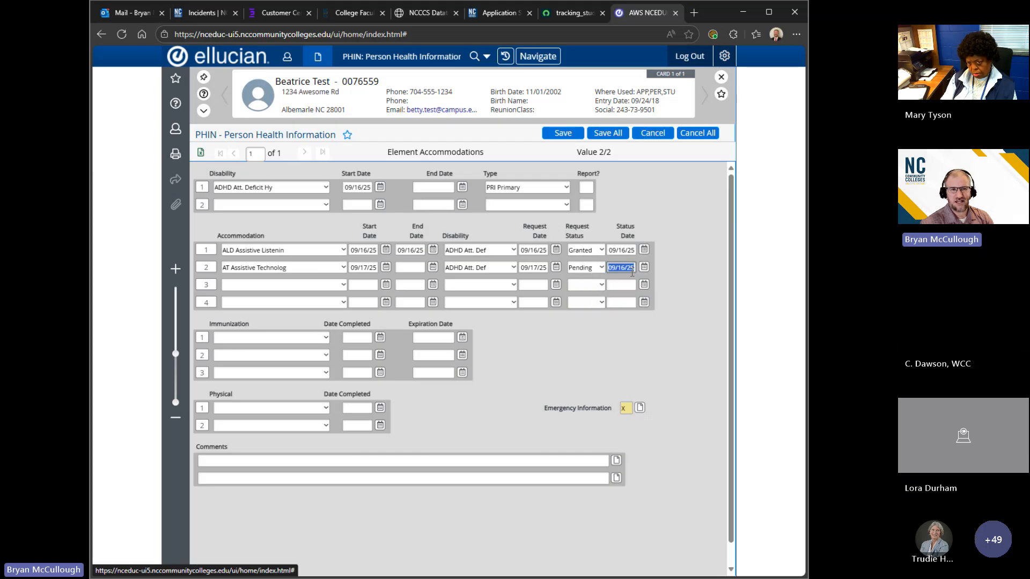
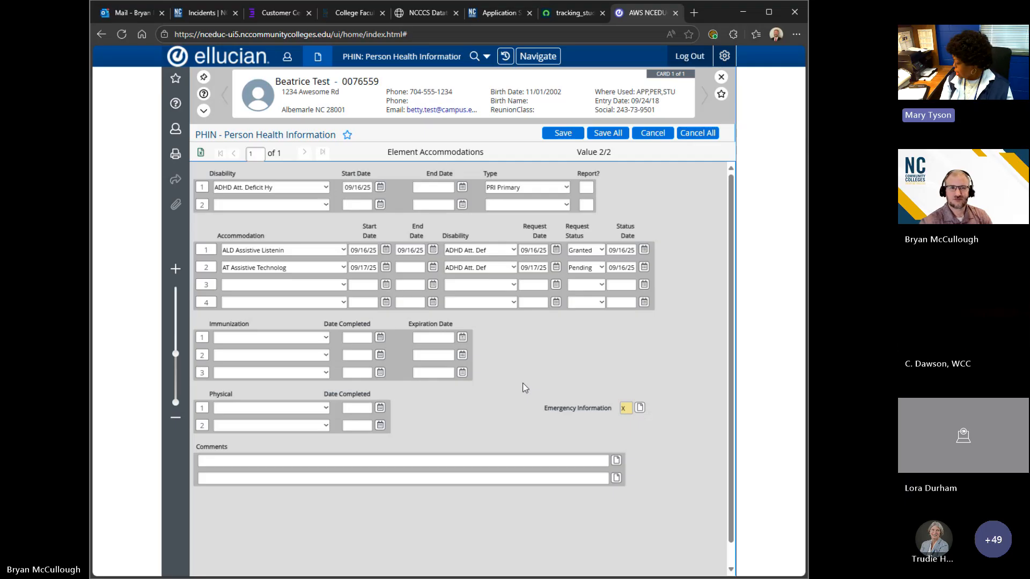
pyautogui.click(683, 134)
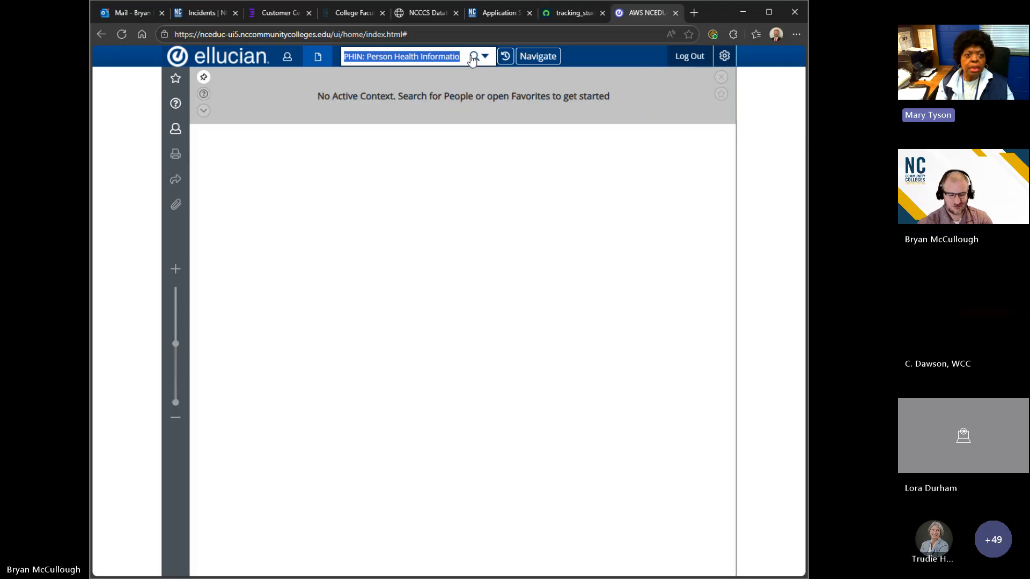
# Step: Open the CASM Contact and Appt Summary form and look up the same student by entering the student's ID
pyautogui.write('CASM')
pyautogui.press('Return')
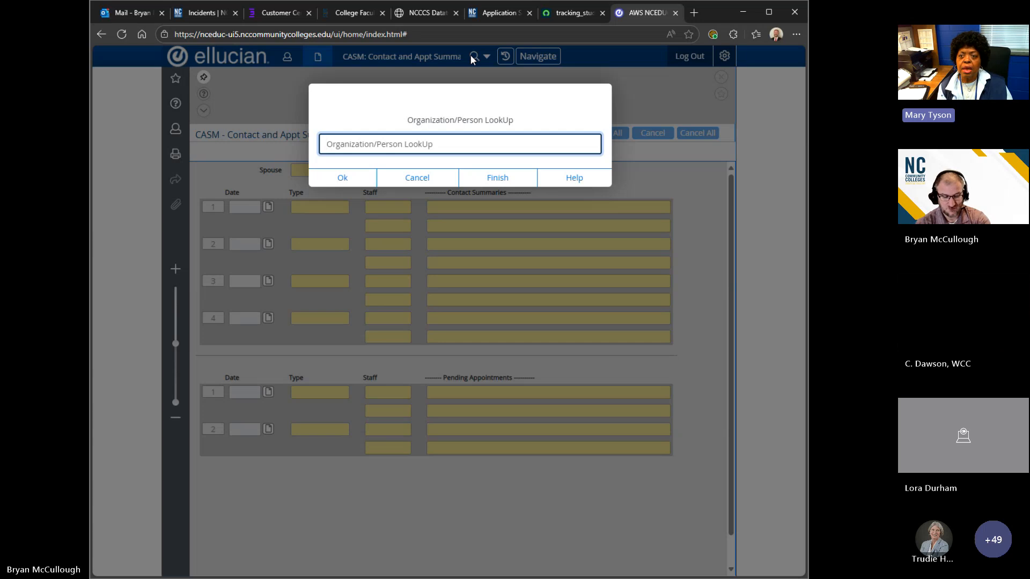
pyautogui.write('0076559')
pyautogui.press('Return')
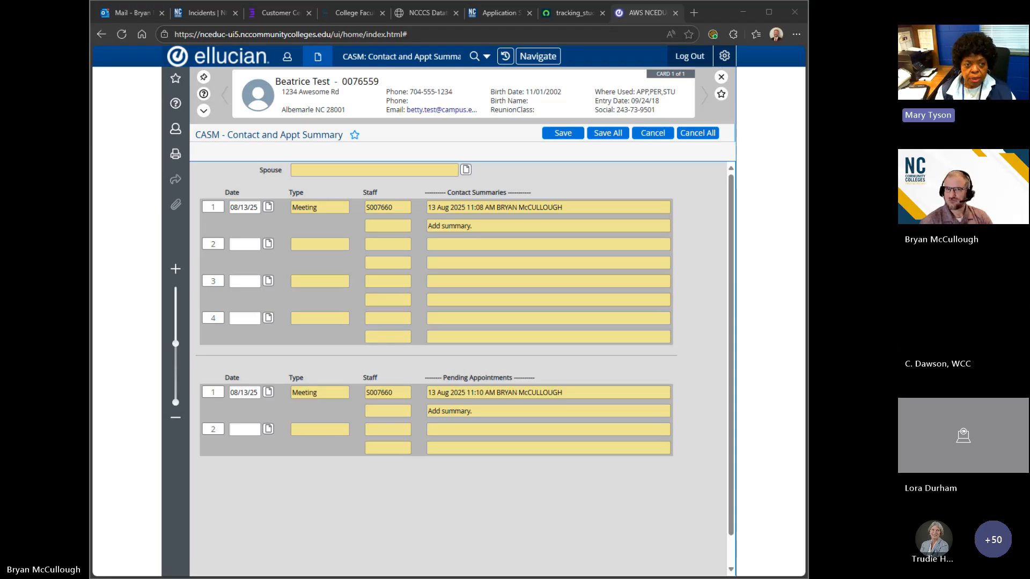
# Step: Switch to the guide and review its front matter, including the Publication Change History and table of contents
pyautogui.click(569, 13)
pyautogui.scroll(10, 661, 293)
pyautogui.scroll(5, 661, 292)
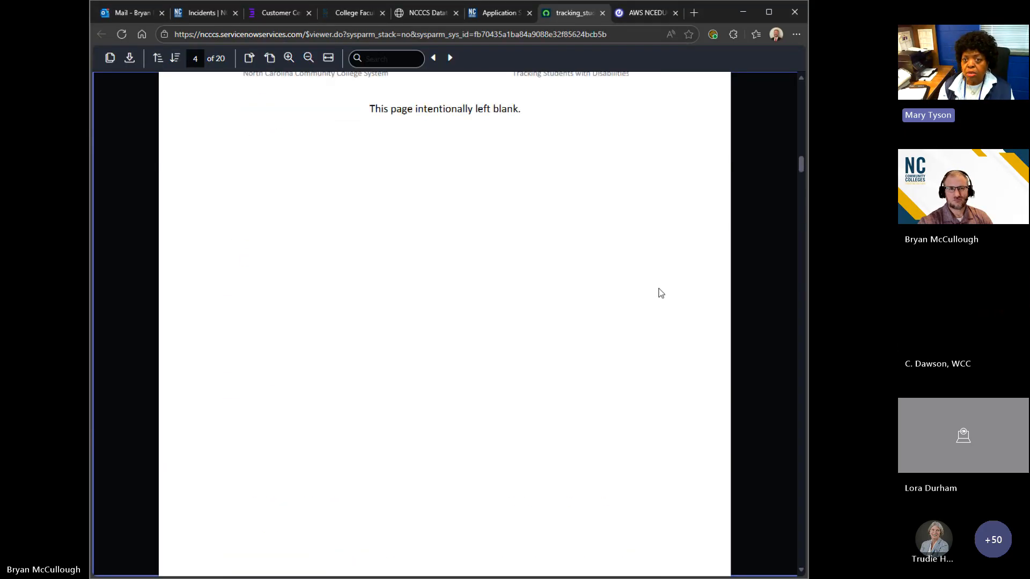
pyautogui.scroll(-10, 661, 293)
pyautogui.scroll(5, 661, 293)
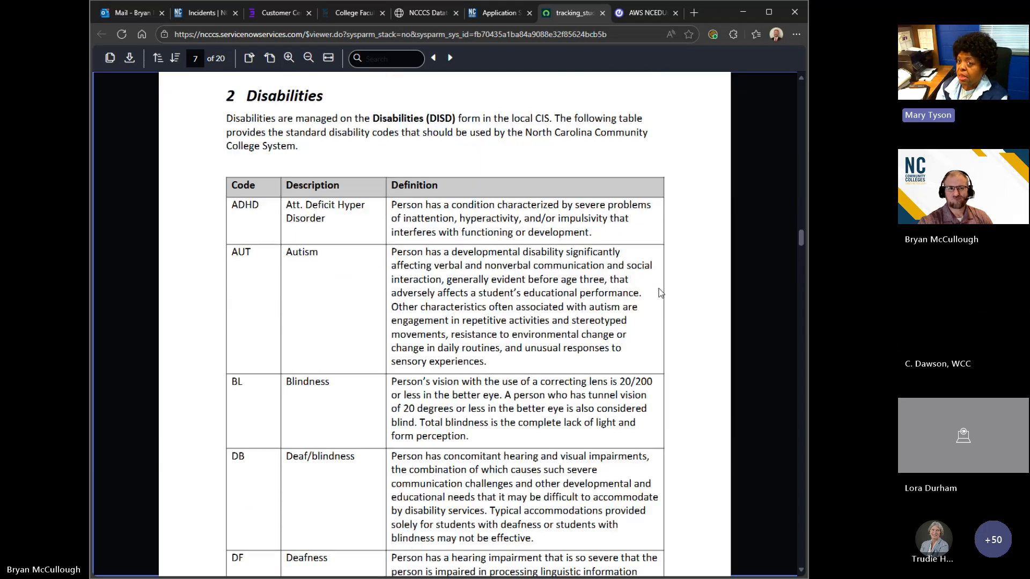
pyautogui.moveTo(800, 237); pyautogui.dragTo(801, 88)
pyautogui.scroll(-5, 623, 329)
pyautogui.scroll(-15, 626, 334)
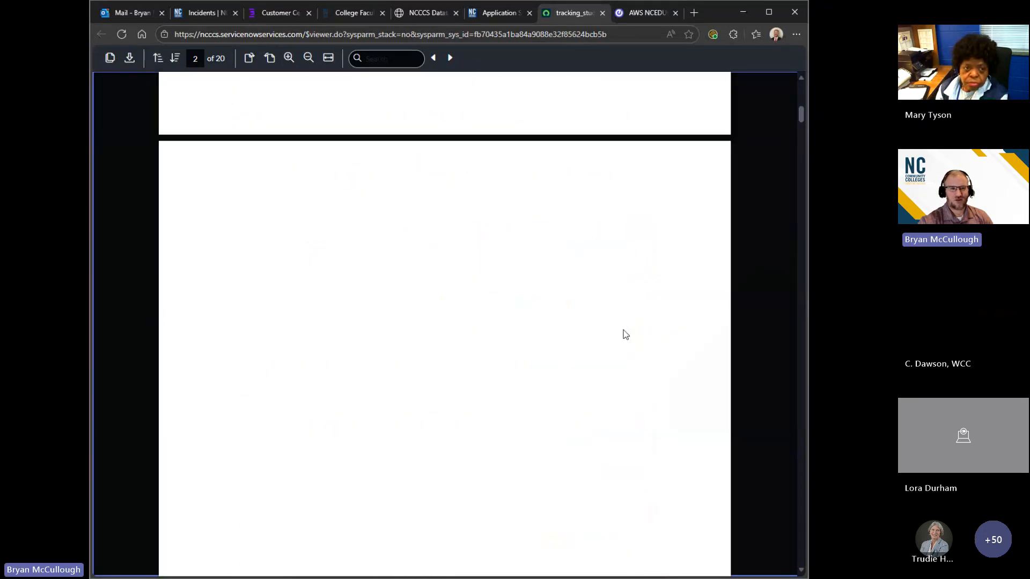
pyautogui.scroll(-15, 625, 334)
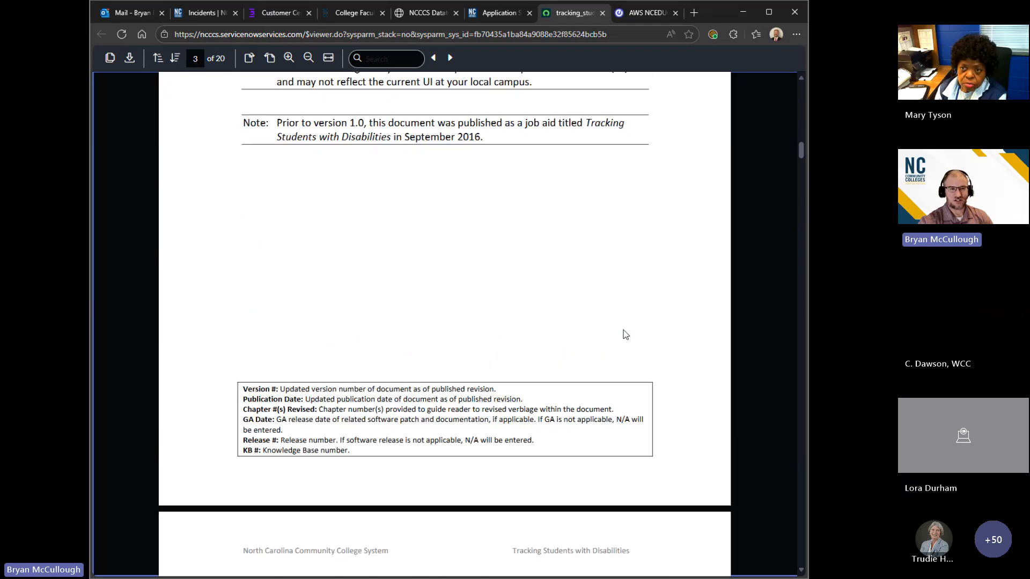
pyautogui.scroll(-15, 625, 334)
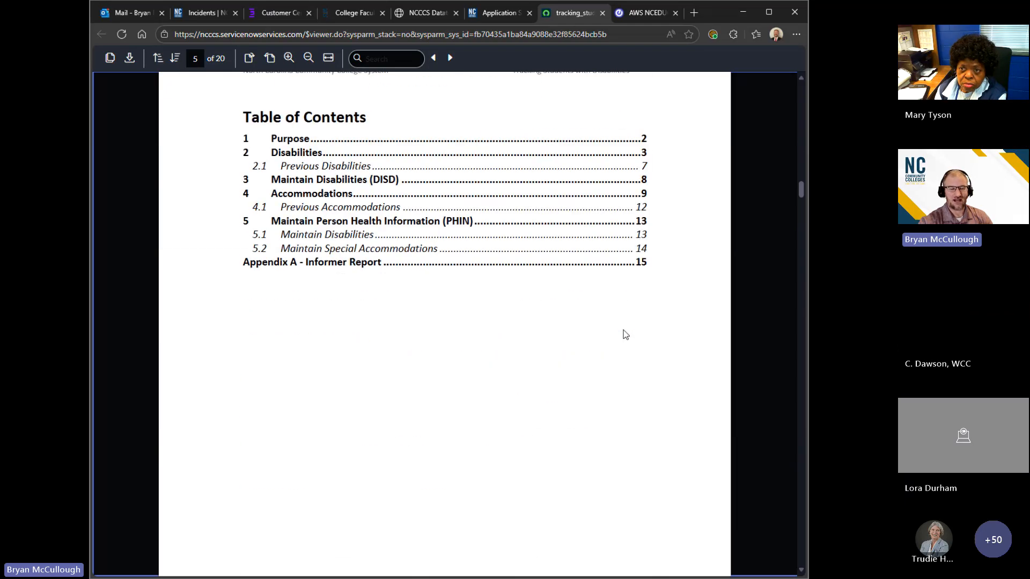
pyautogui.scroll(20, 625, 334)
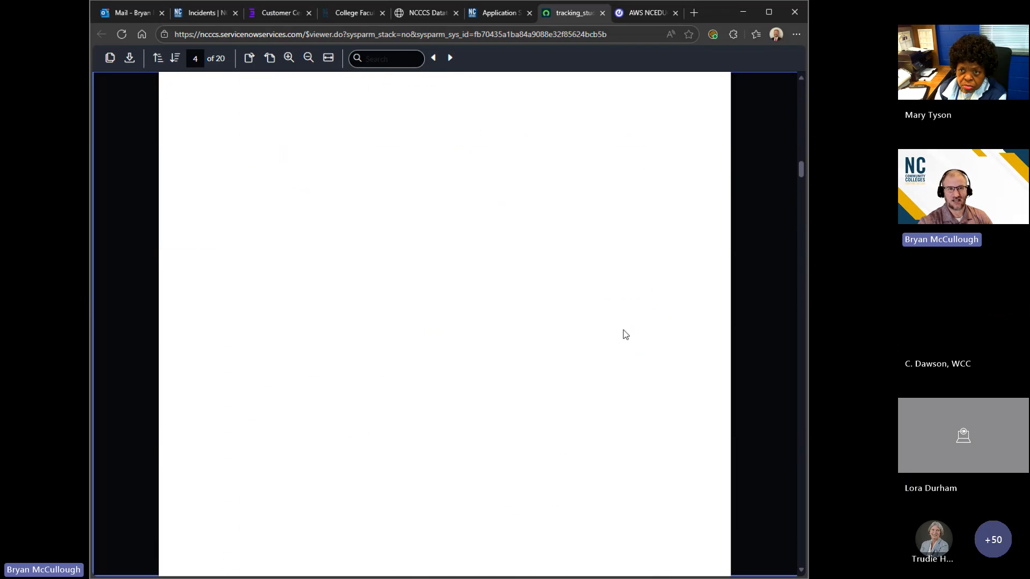
pyautogui.scroll(6, 623, 333)
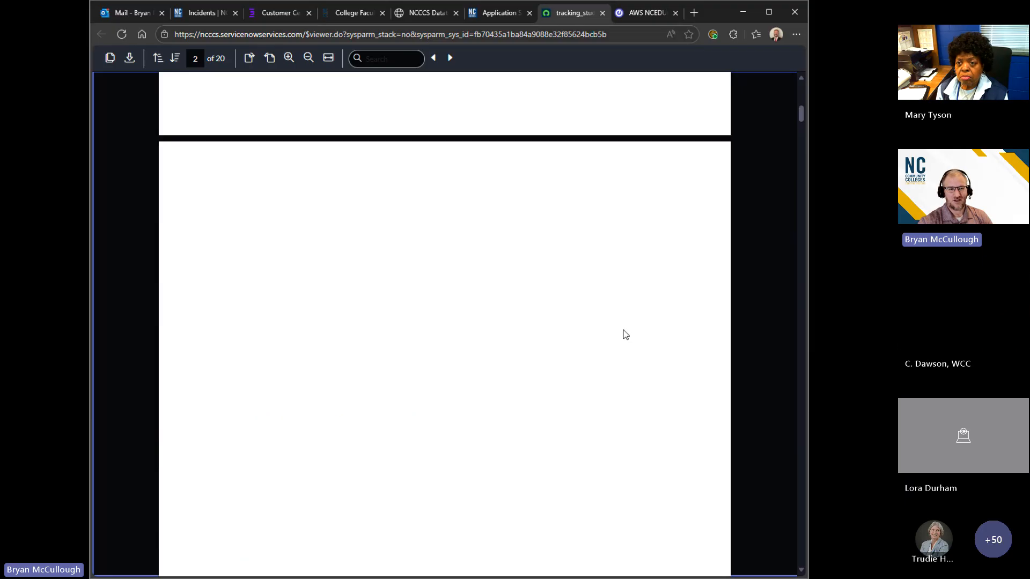
pyautogui.scroll(-12, 623, 334)
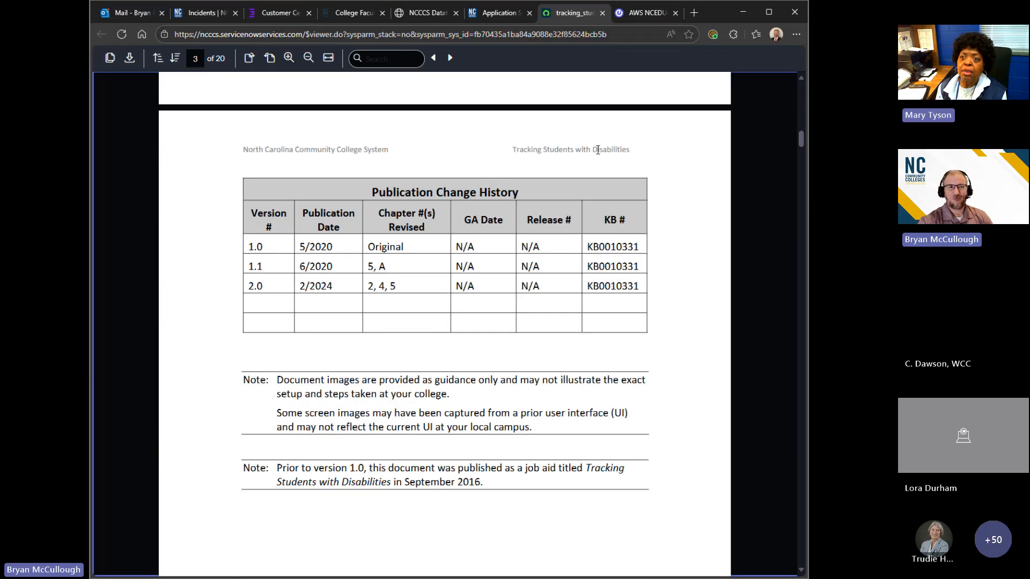
# Step: Check the Tracking Students with Disabilities knowledge base article, then return to the guide's Publication Change History page
pyautogui.click(497, 13)
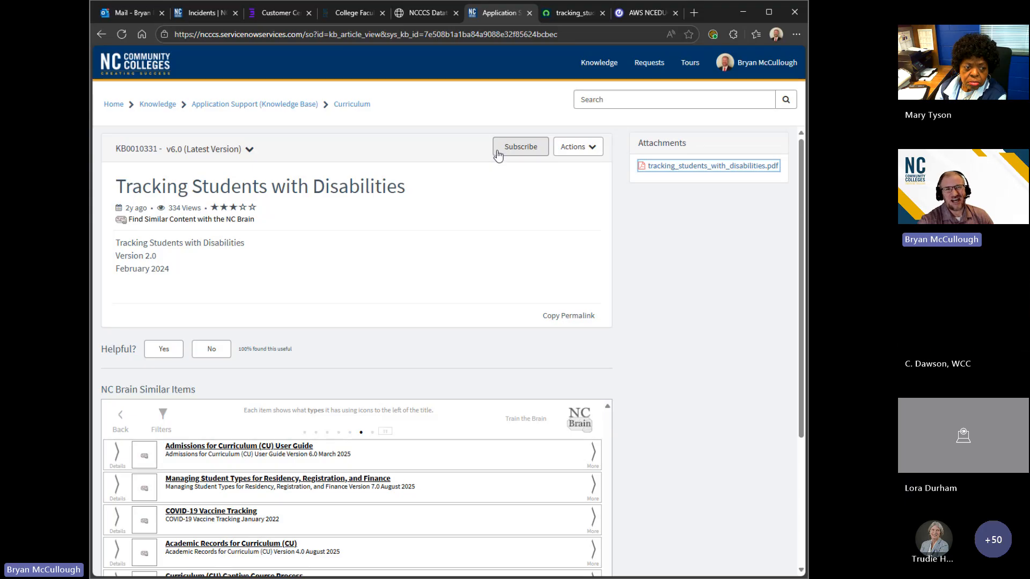
pyautogui.click(640, 13)
pyautogui.click(574, 13)
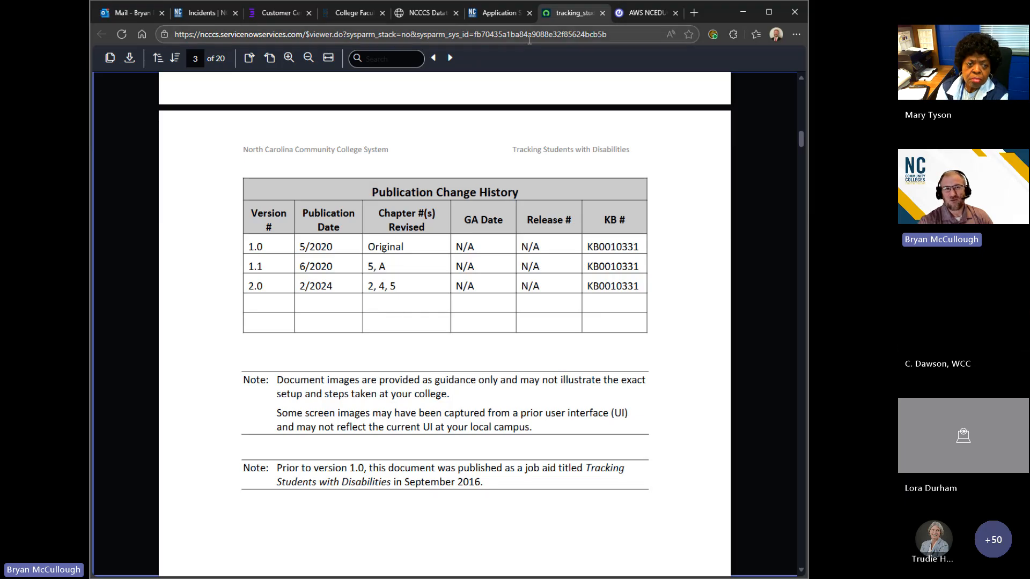
pyautogui.click(497, 15)
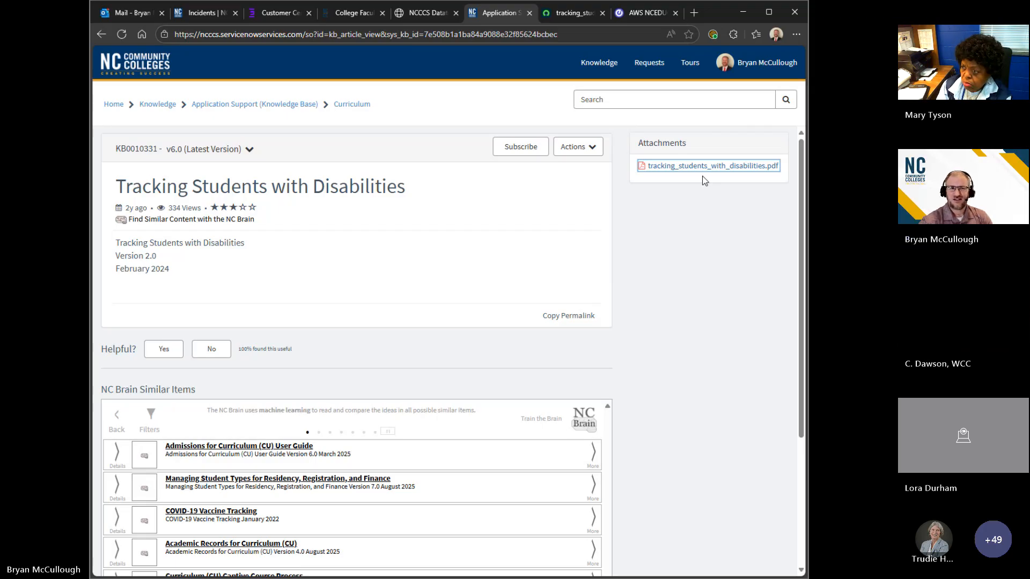
pyautogui.click(578, 13)
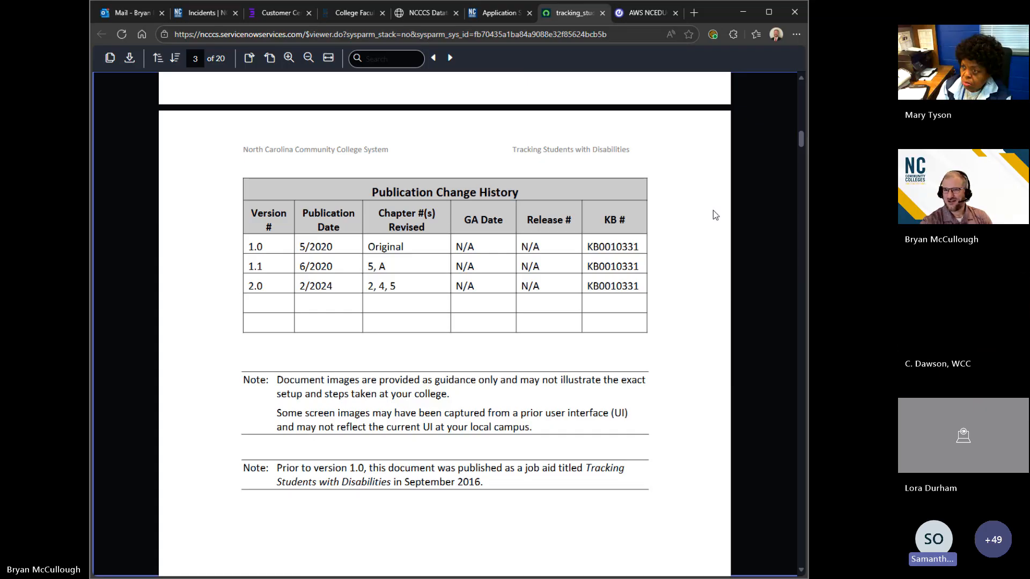
pyautogui.scroll(8, 712, 210)
pyautogui.click(643, 13)
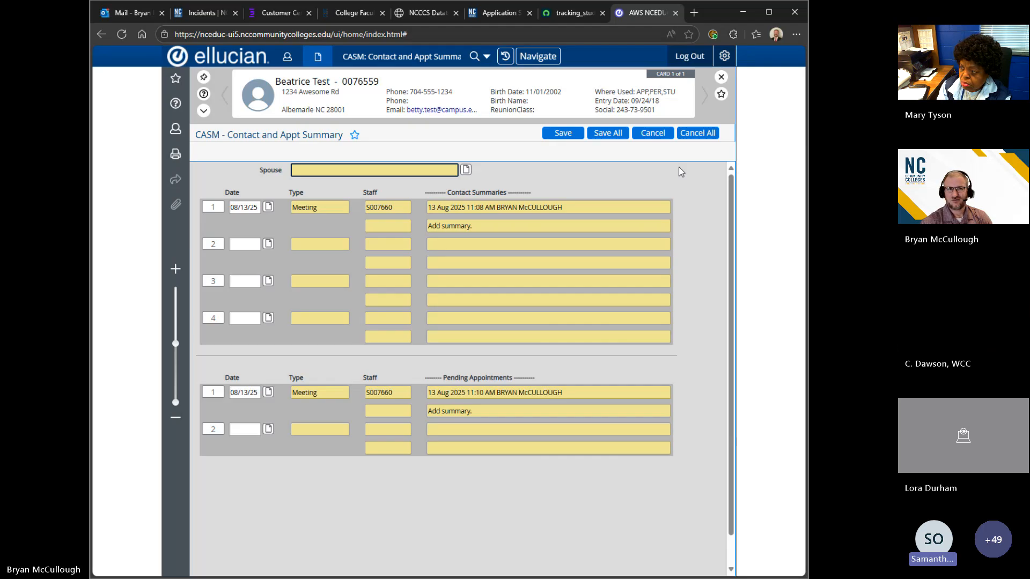
pyautogui.click(579, 14)
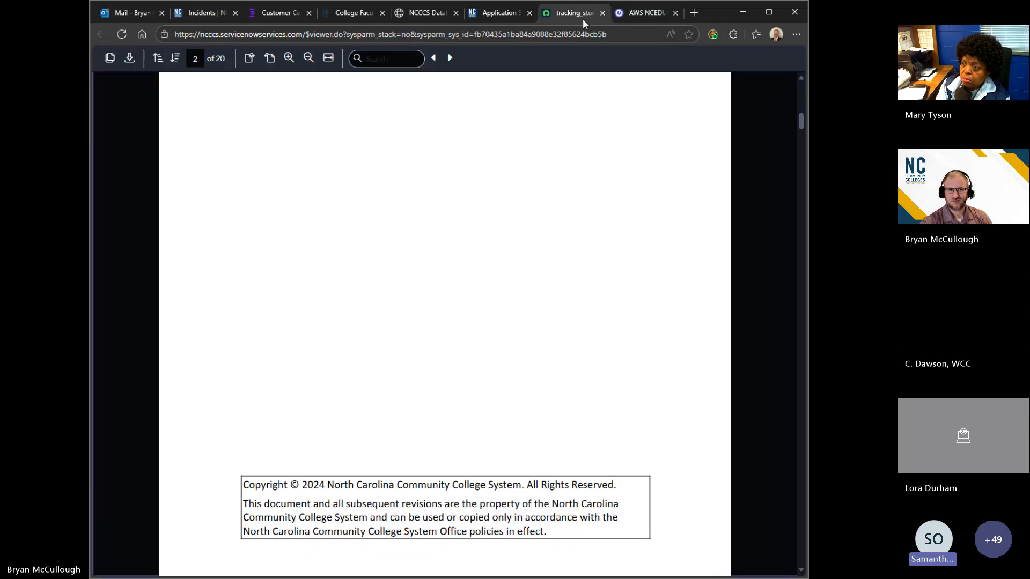
# Step: Search the guide for "disd" and go to section 3, Maintain Disabilities (DISD), from the table of contents
pyautogui.moveTo(803, 125); pyautogui.dragTo(802, 156)
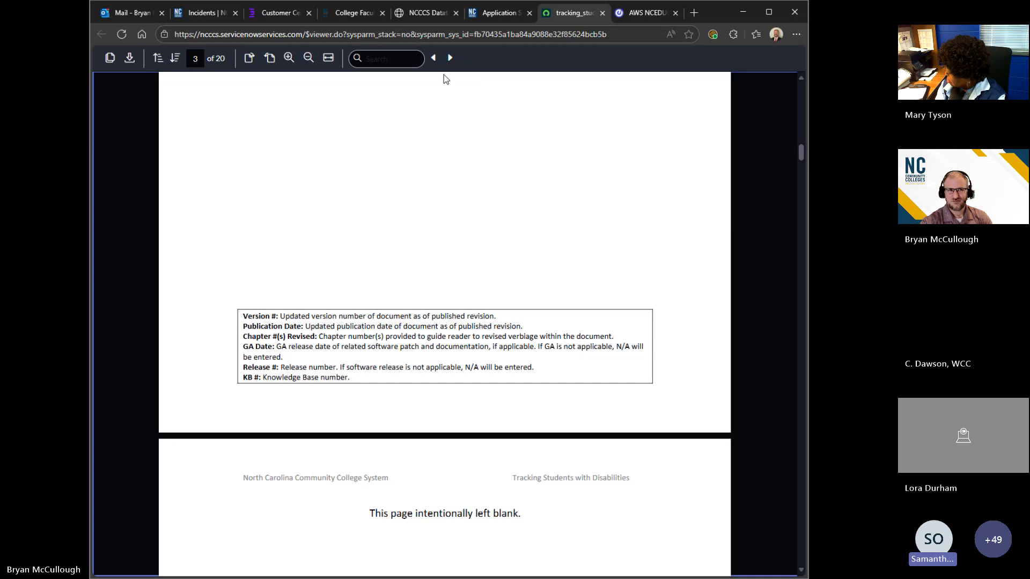
pyautogui.click(392, 59)
pyautogui.write('dis')
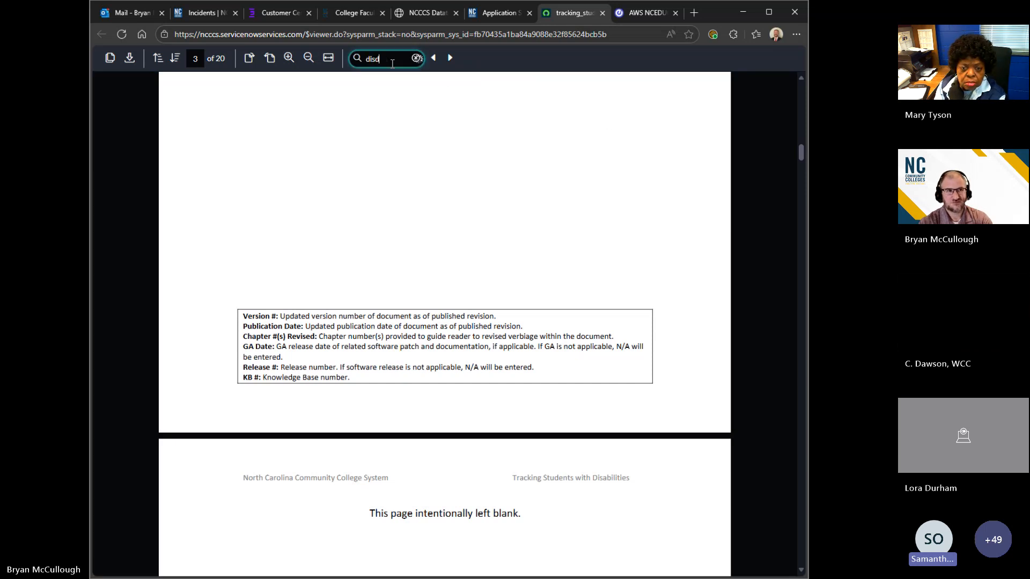
pyautogui.write('d')
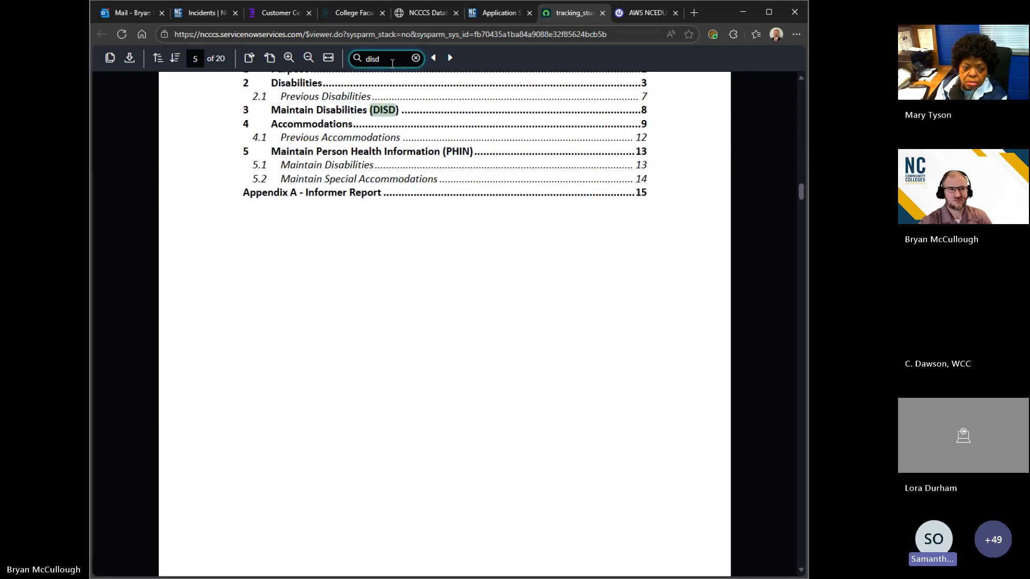
pyautogui.click(392, 114)
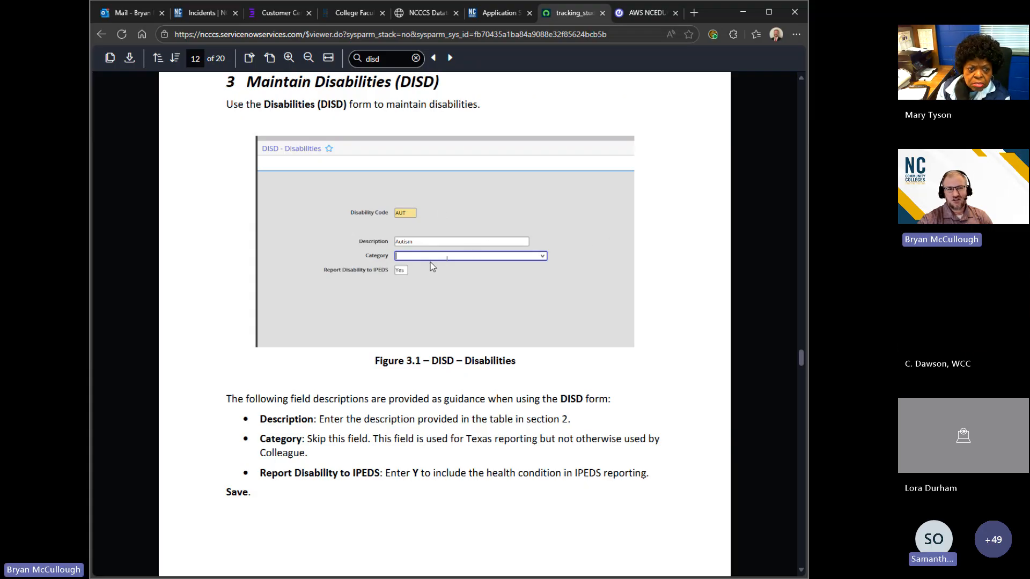
# Step: Switch to Colleague, cancel all on CASM, then open the PHIN form and look up the same student by name
pyautogui.click(641, 12)
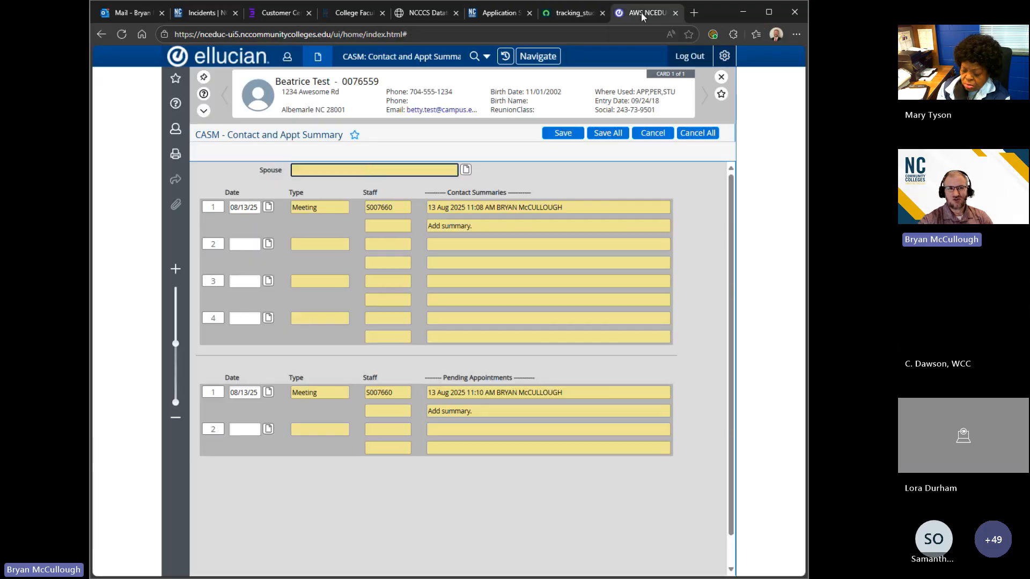
pyautogui.click(712, 137)
pyautogui.write('PHIN')
pyautogui.press('Return')
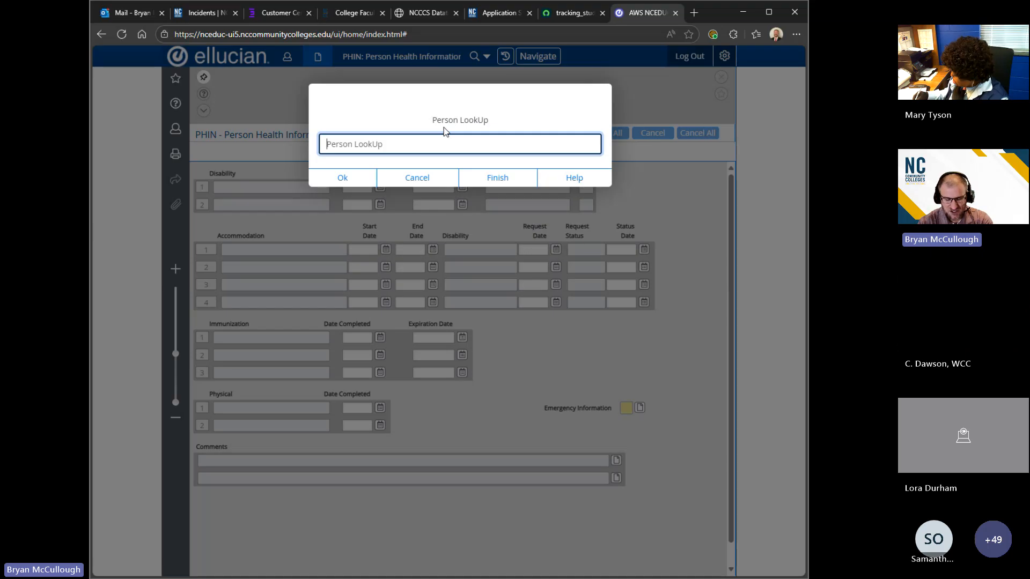
pyautogui.write('bety')
pyautogui.press('BackSpace')
pyautogui.write('tty test')
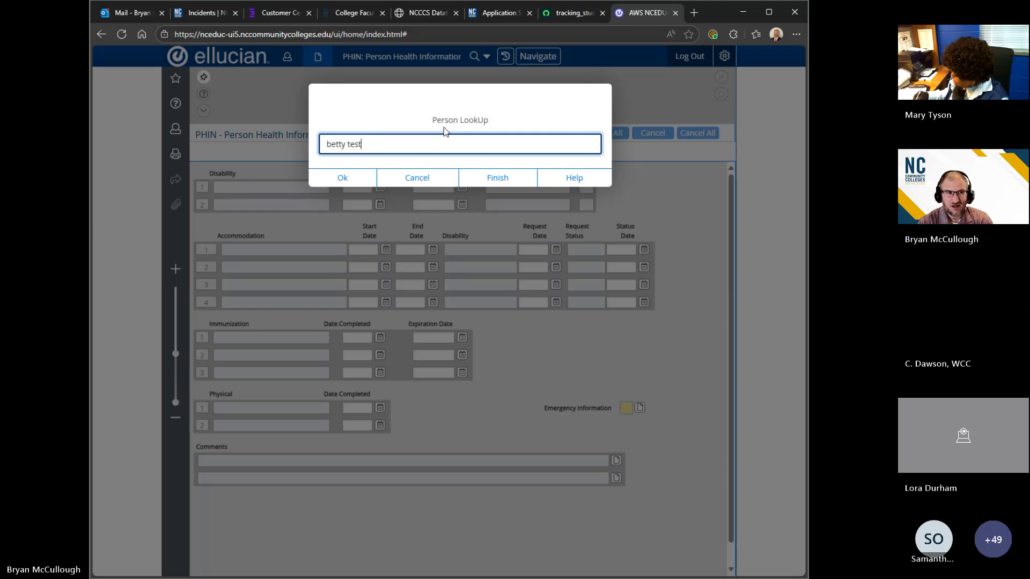
pyautogui.press('Return')
pyautogui.click(352, 148)
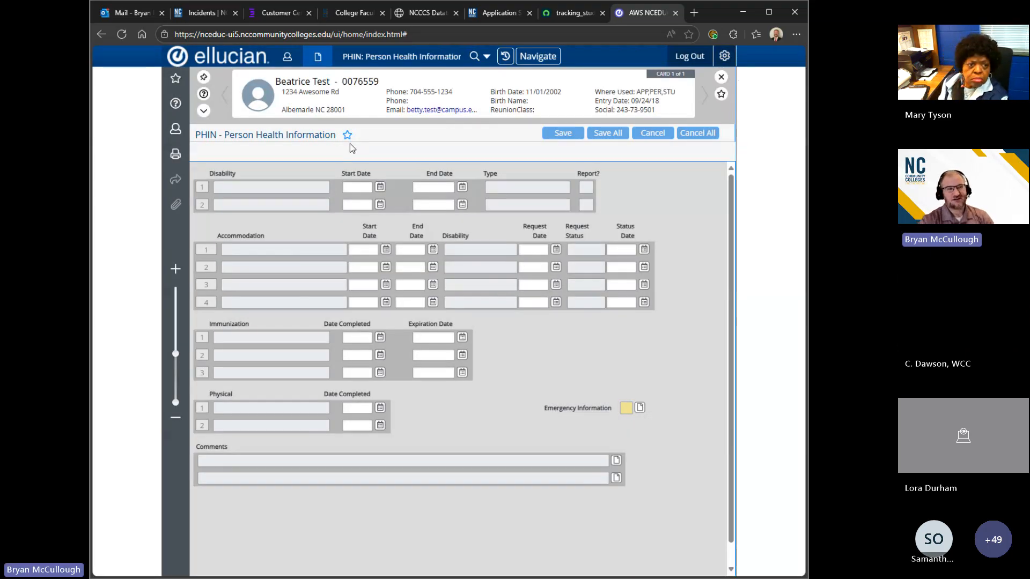
# Step: Browse the disability codes available for the second Disability row on PHIN
pyautogui.click(317, 204)
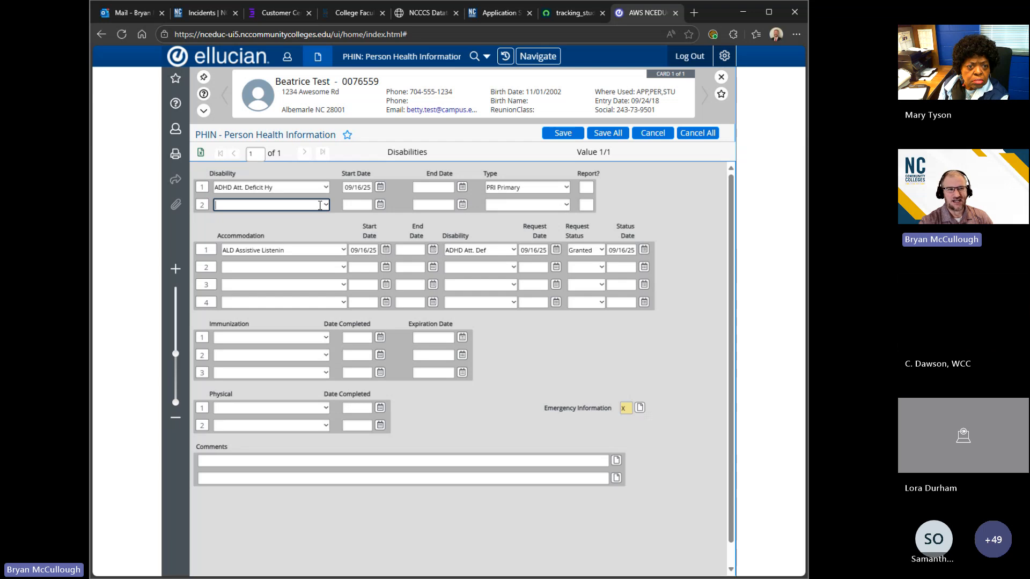
pyautogui.click(325, 205)
pyautogui.scroll(-5, 319, 246)
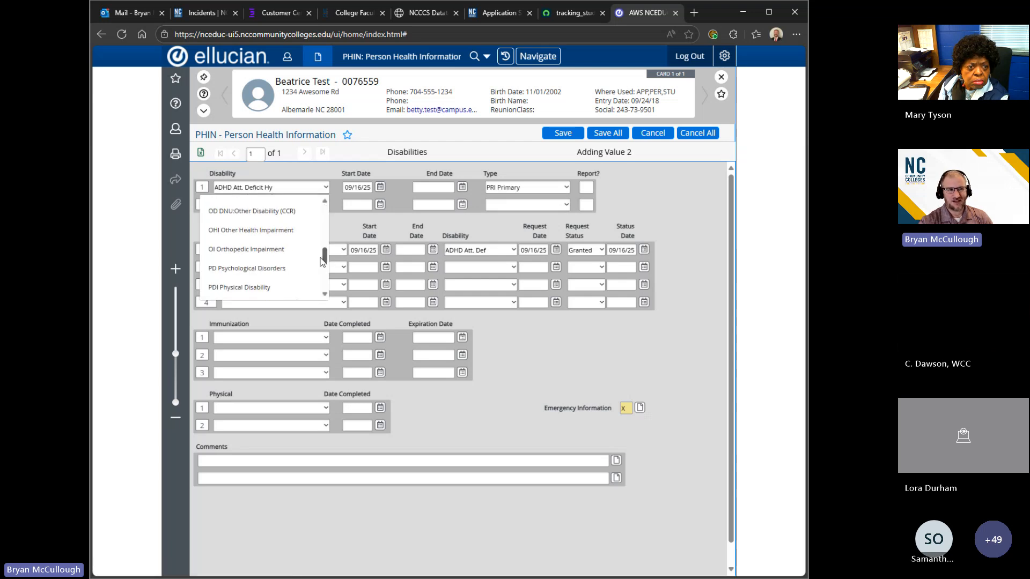
pyautogui.scroll(5, 315, 255)
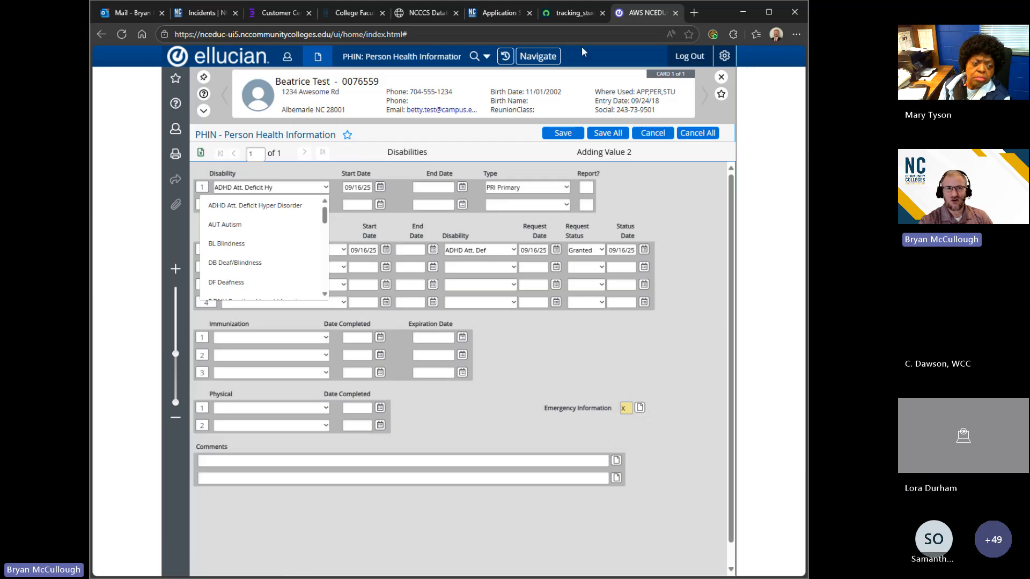
# Step: Review the guide's disability code definitions, previous code mappings and DISD section, then return to PHIN and dismiss the open code list
pyautogui.click(584, 16)
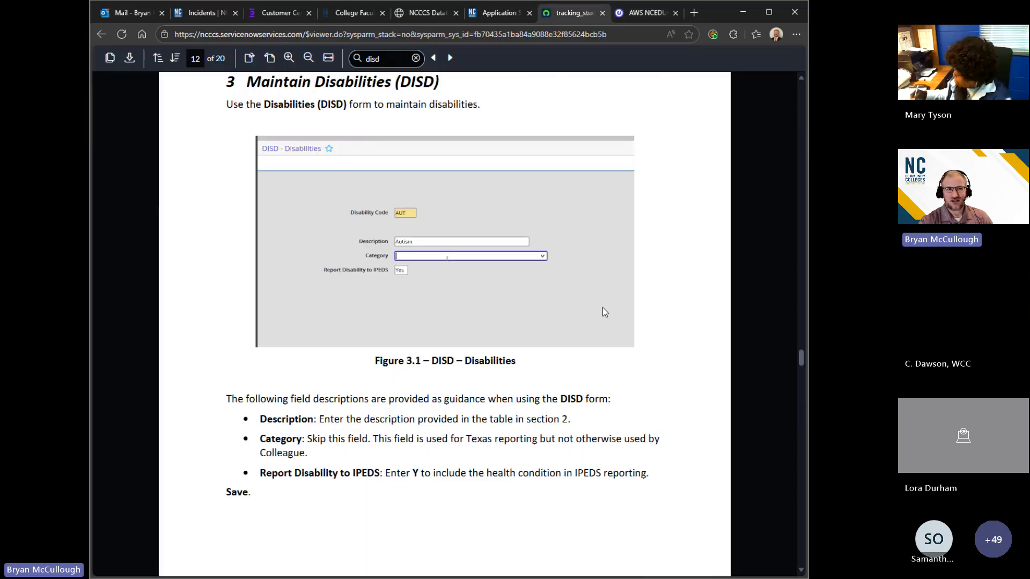
pyautogui.scroll(6, 611, 308)
pyautogui.scroll(15, 613, 312)
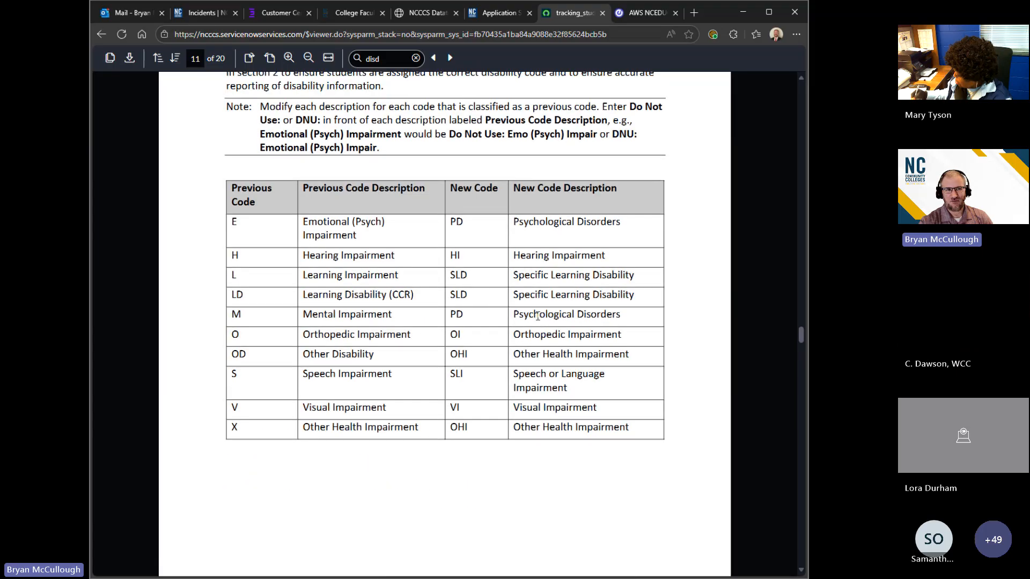
pyautogui.scroll(20, 468, 237)
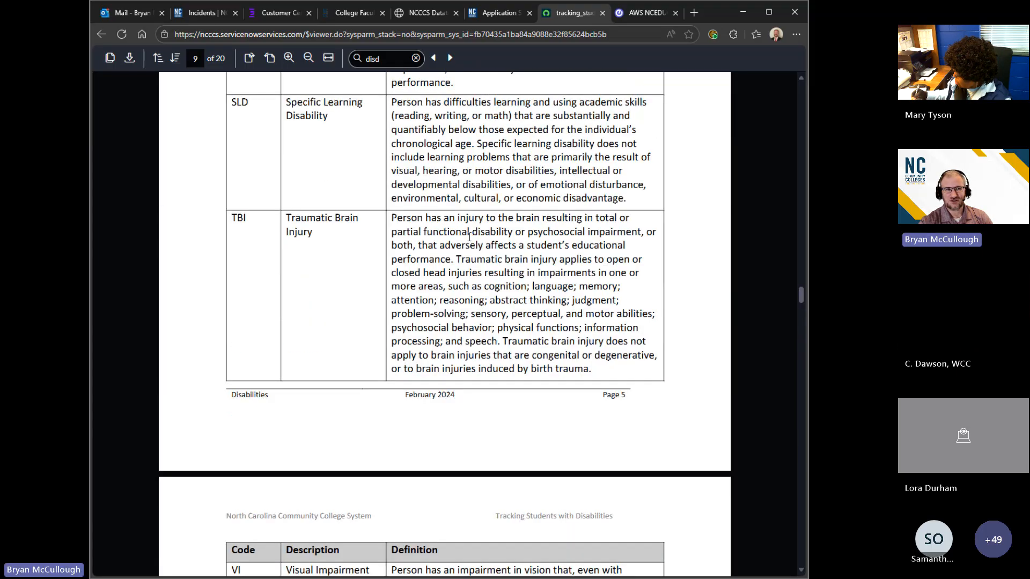
pyautogui.scroll(12, 468, 237)
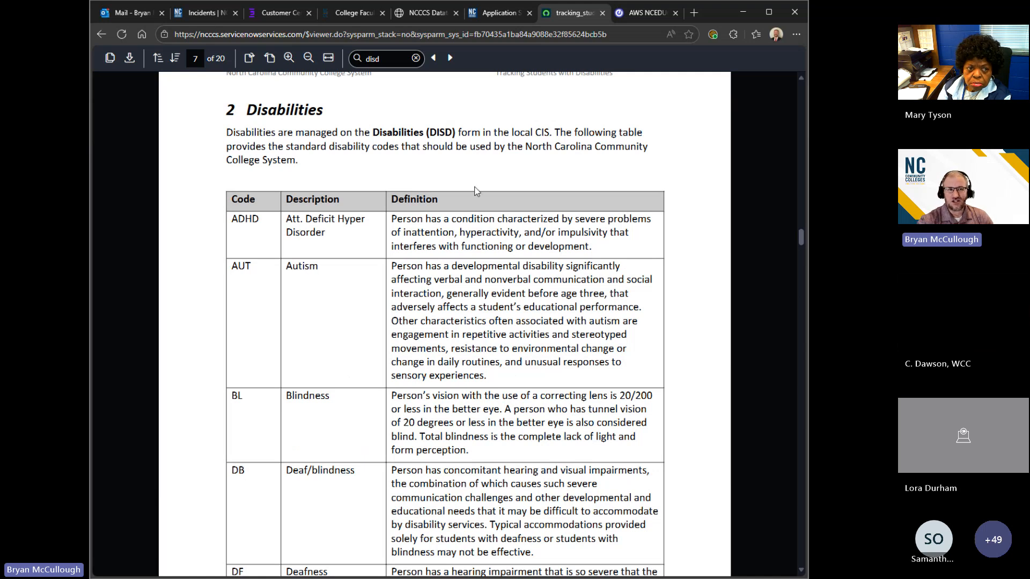
pyautogui.scroll(-2, 405, 154)
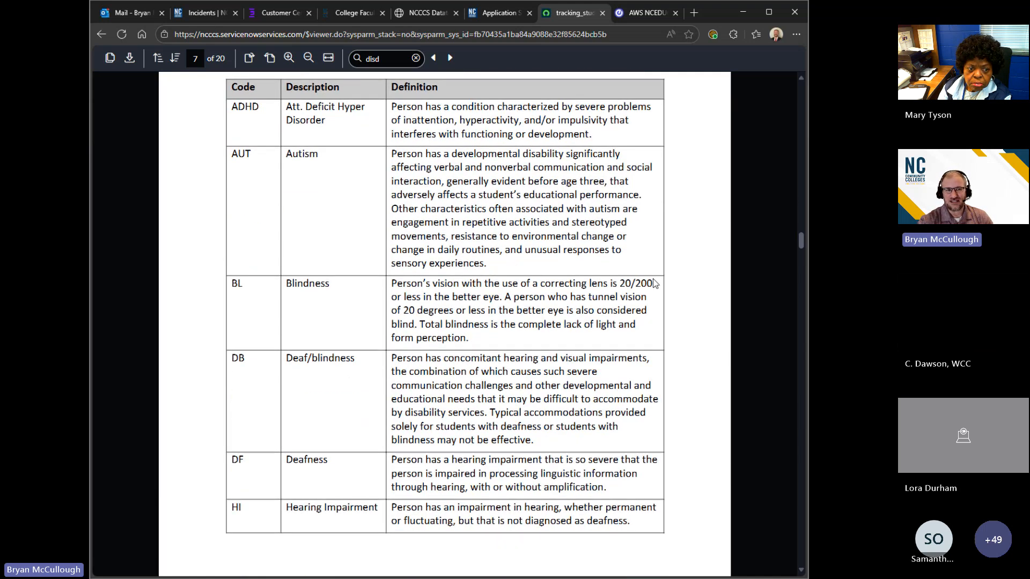
pyautogui.scroll(-4, 608, 314)
pyautogui.scroll(-7, 608, 314)
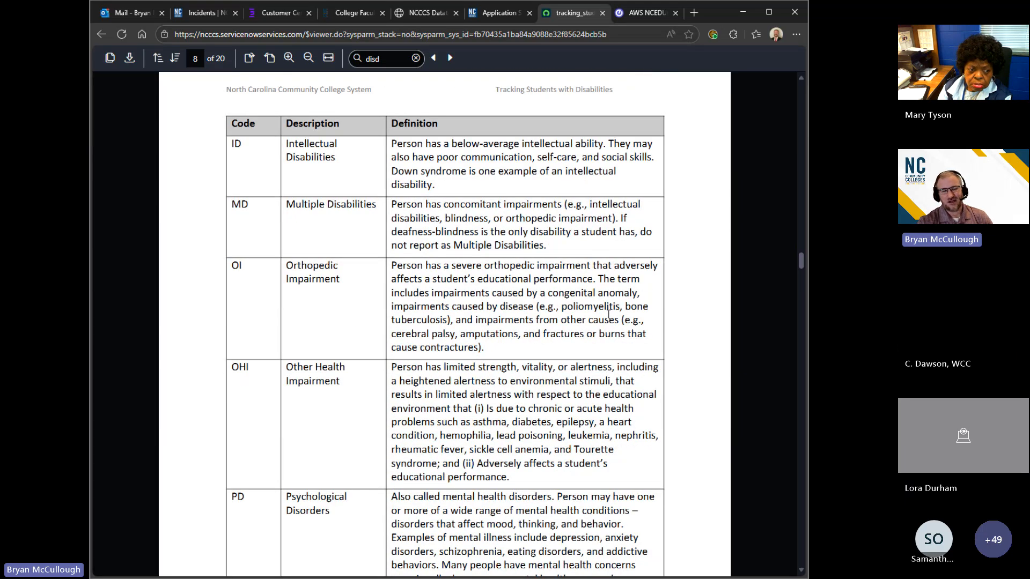
pyautogui.scroll(-6, 608, 315)
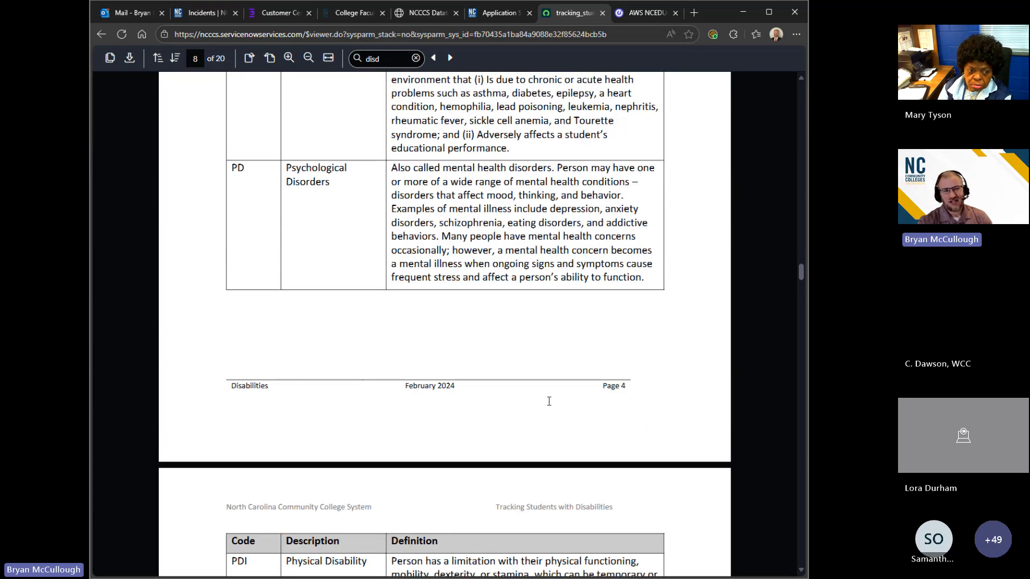
pyautogui.scroll(-20, 549, 401)
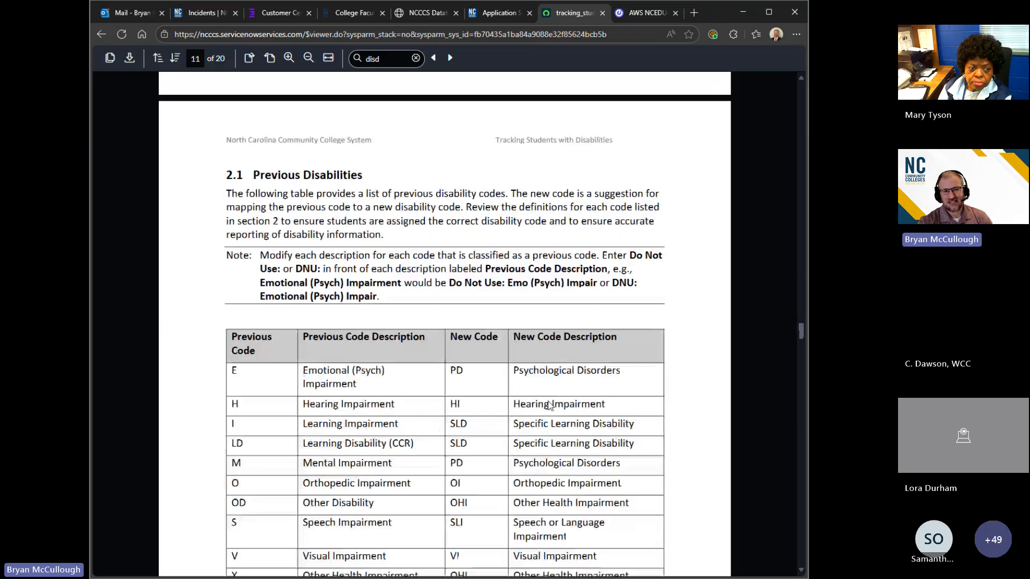
pyautogui.scroll(-12, 548, 404)
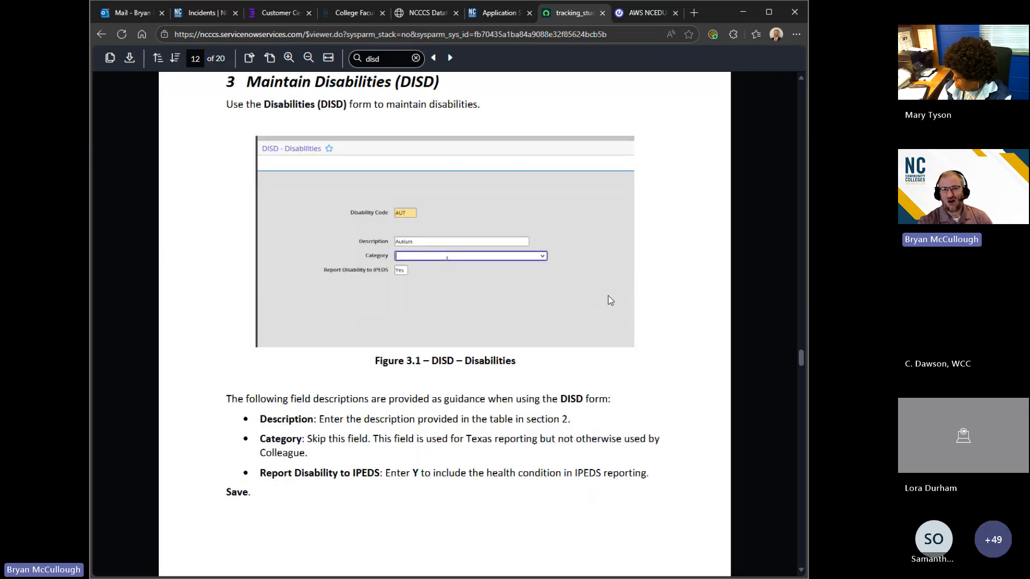
pyautogui.click(645, 13)
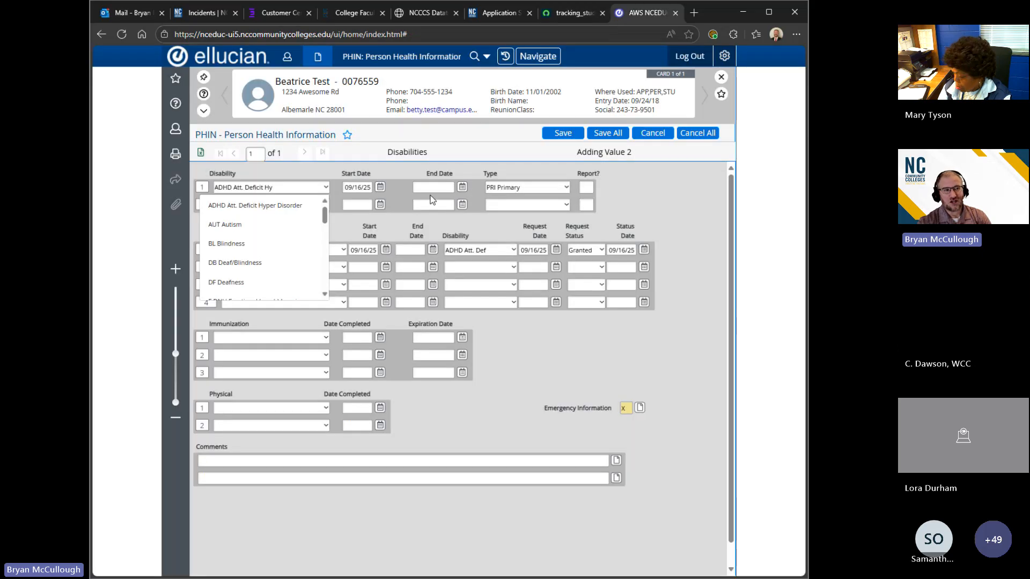
pyautogui.click(708, 213)
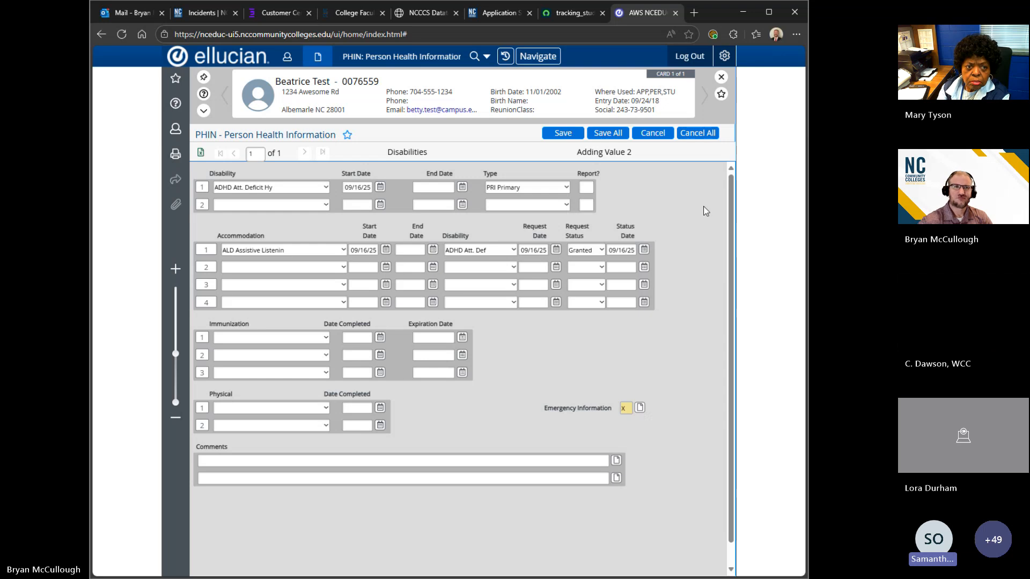
# Step: Switch to the ServiceNow portal, go to Get Help from its home page and open the Student Programs and Services request form
pyautogui.click(484, 16)
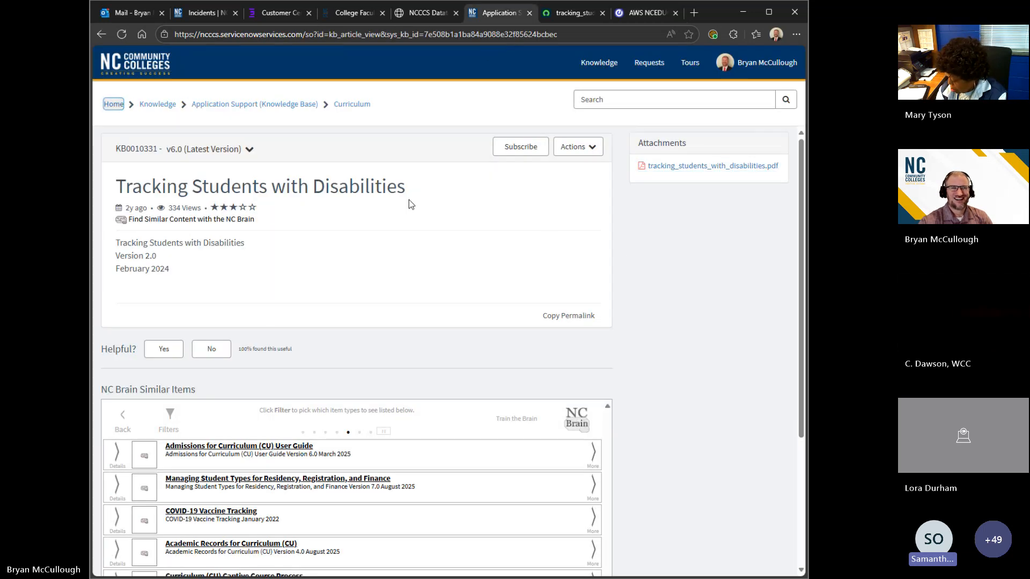
pyautogui.click(114, 103)
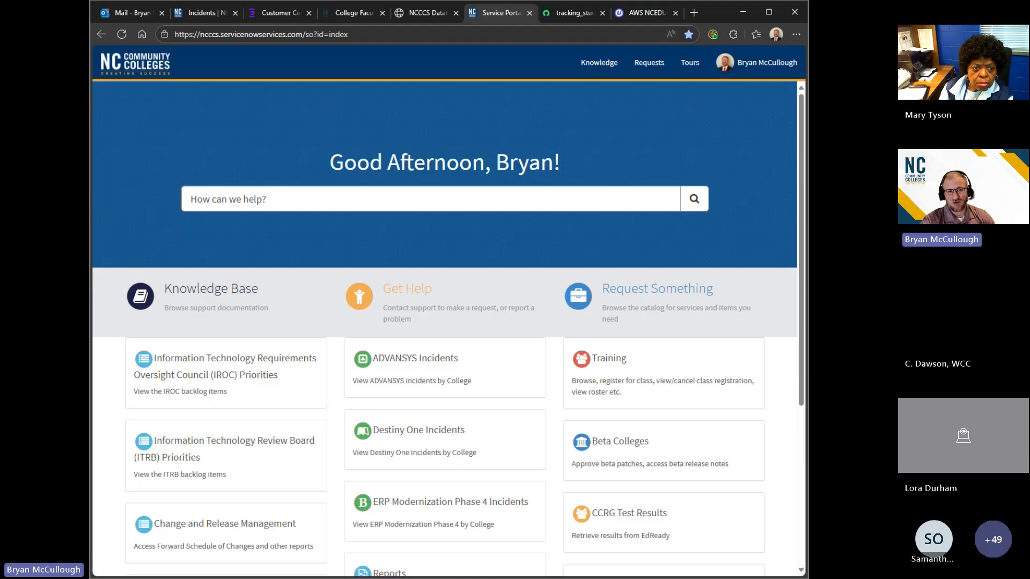
pyautogui.click(395, 299)
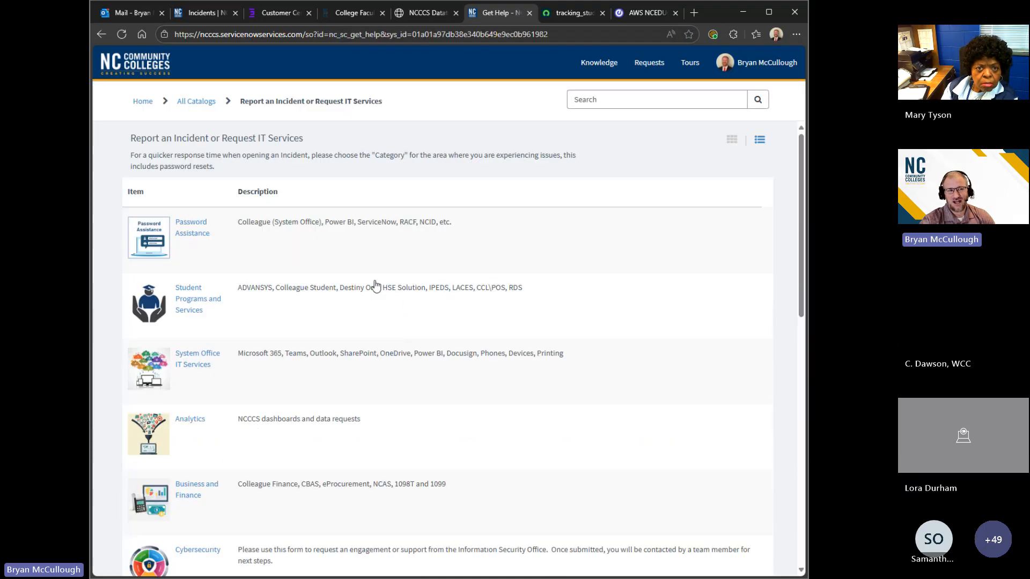
pyautogui.scroll(-7, 417, 455)
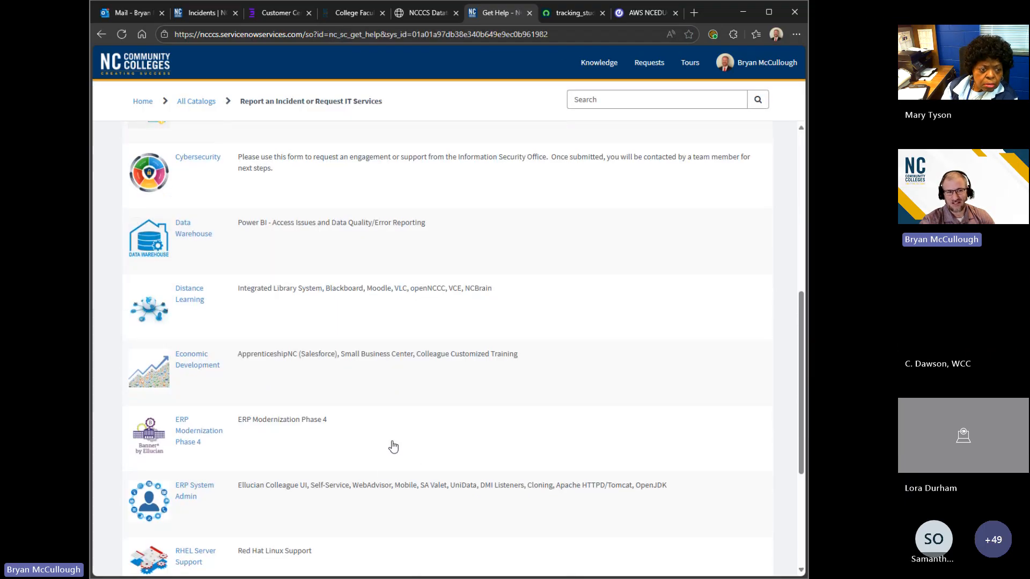
pyautogui.scroll(7, 438, 497)
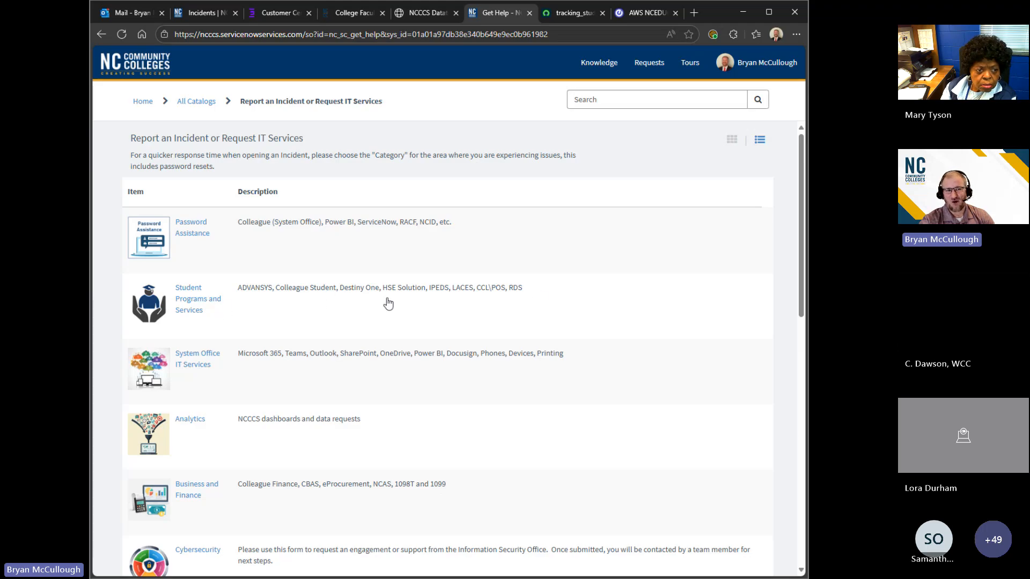
pyautogui.click(193, 306)
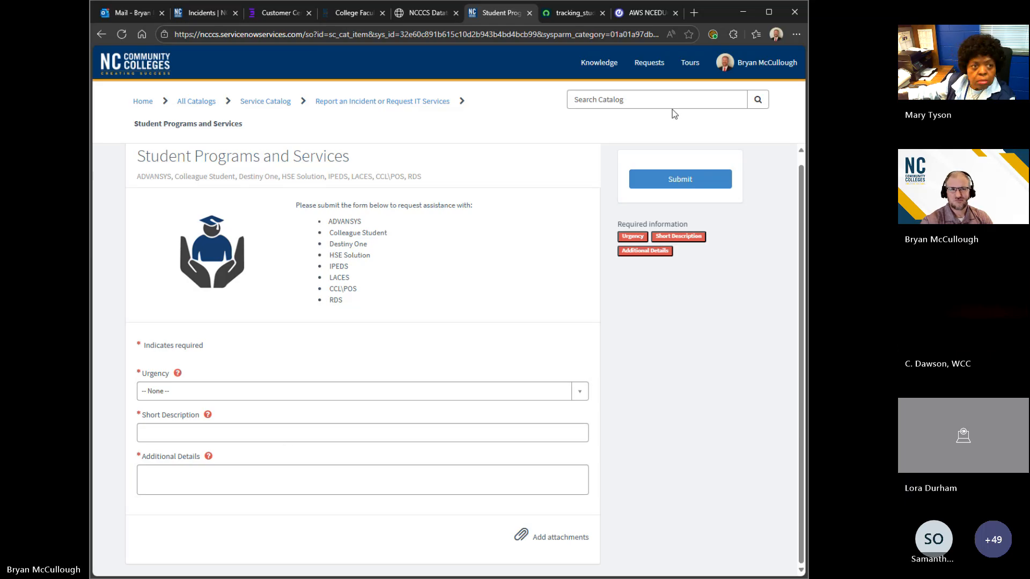
# Step: Check the PHIN form briefly, then switch back to the ServiceNow portal and return to its home page
pyautogui.click(633, 15)
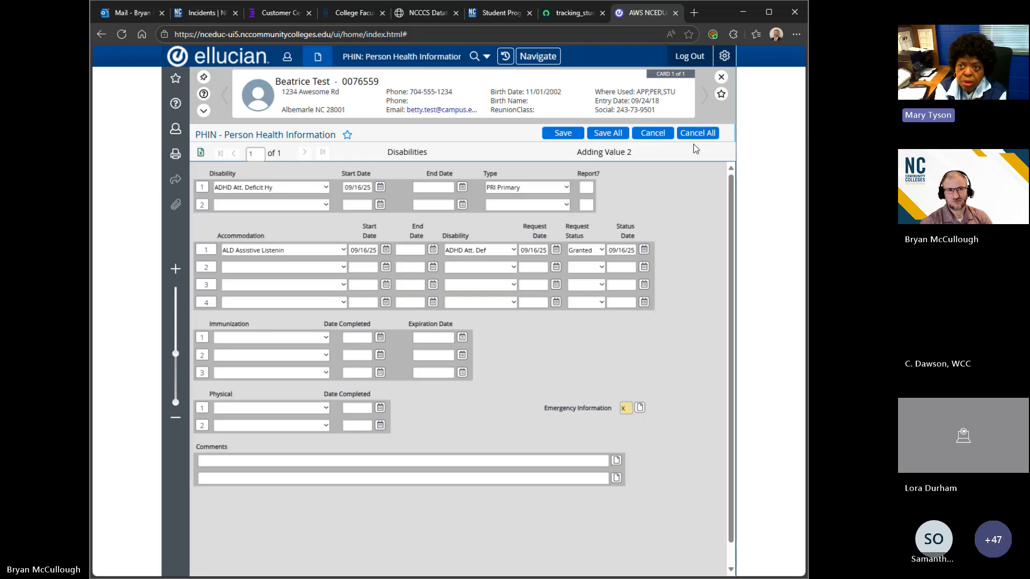
pyautogui.click(499, 13)
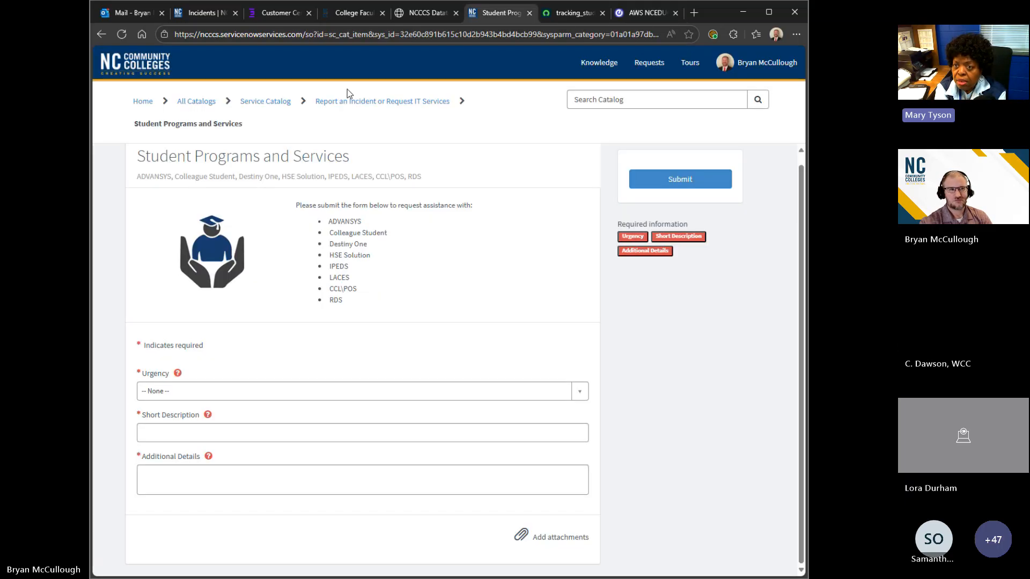
pyautogui.click(140, 106)
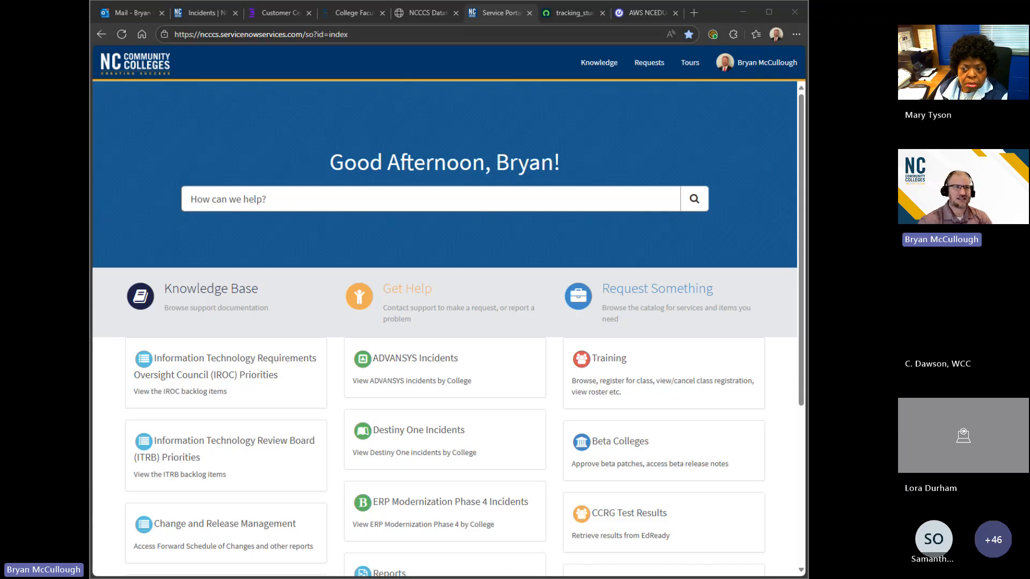
# Step: Change the portal address to ncccs.servicenowservices.com/sp?id=index, load that home page and place the cursor in its help search field
pyautogui.click(311, 37)
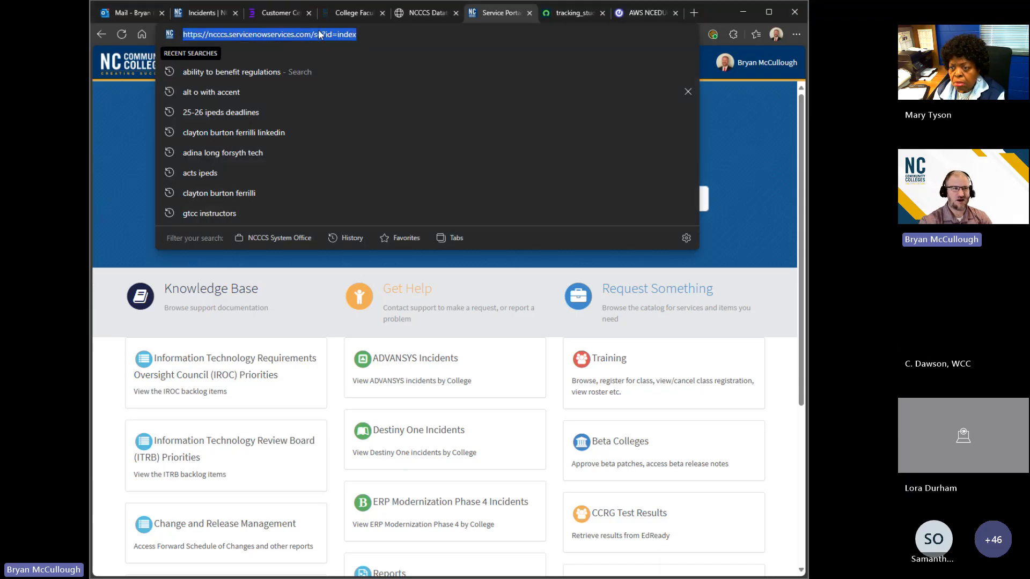
pyautogui.click(320, 35)
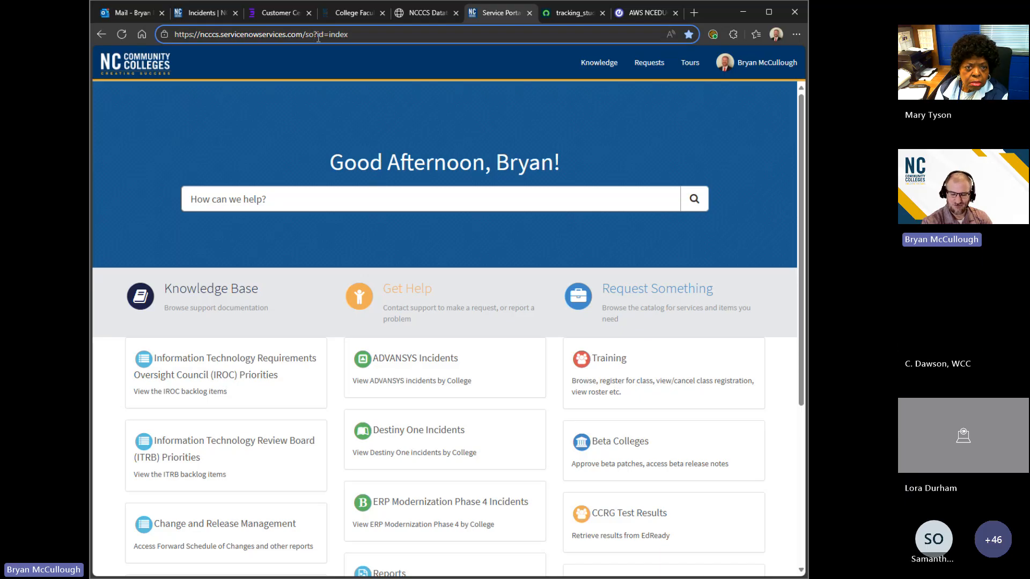
pyautogui.press('BackSpace')
pyautogui.write('p')
pyautogui.press('Return')
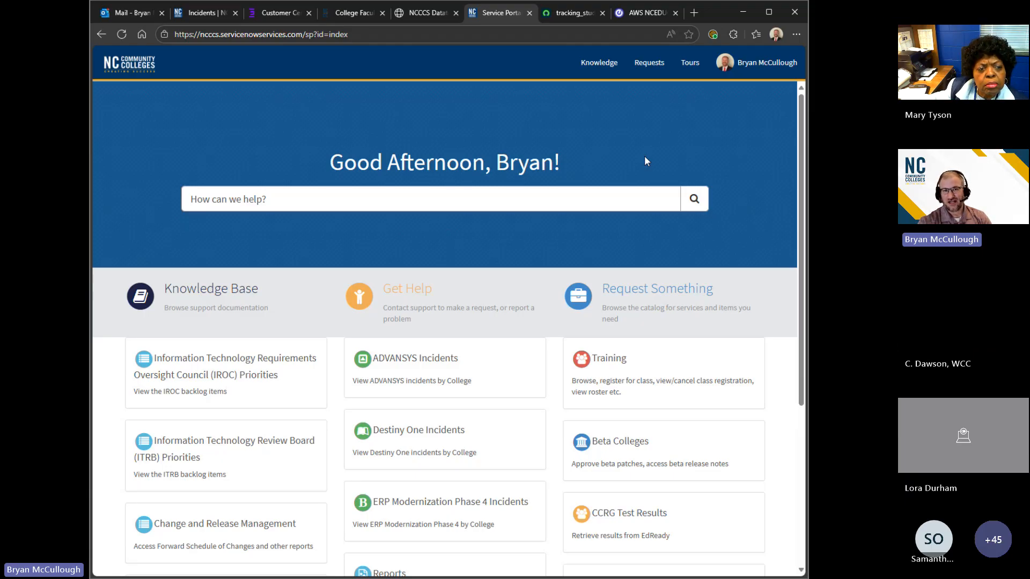
pyautogui.click(439, 203)
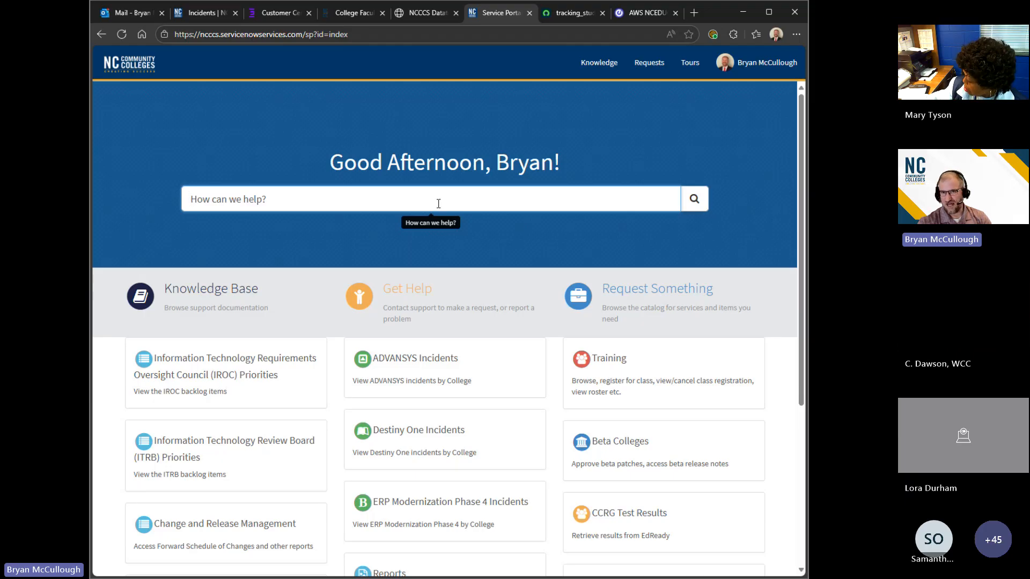
# Step: Switch to the Tracking Students with Disabilities guide and go back to its cover page to view the title and version
pyautogui.click(568, 12)
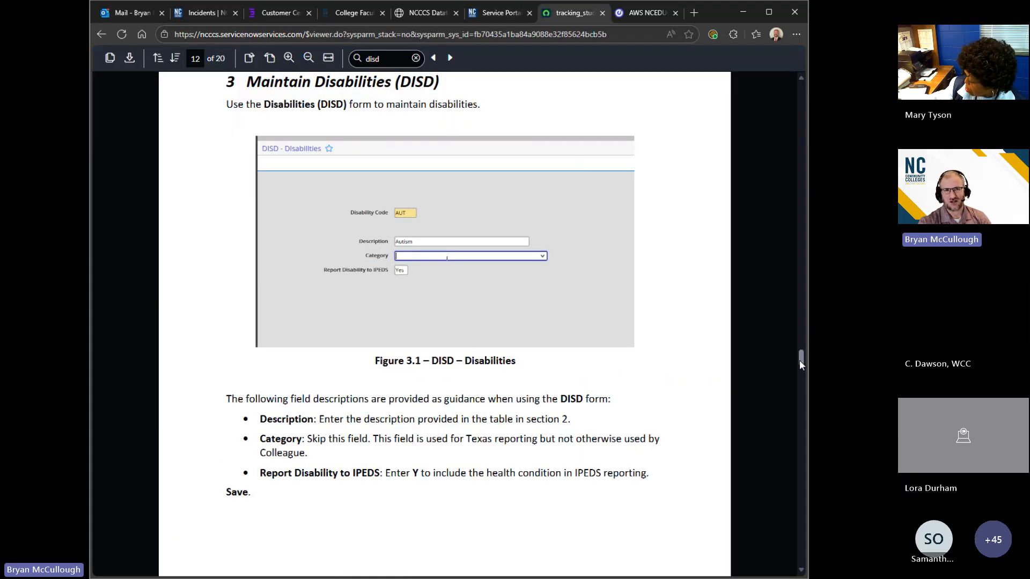
pyautogui.moveTo(799, 359); pyautogui.dragTo(800, 104)
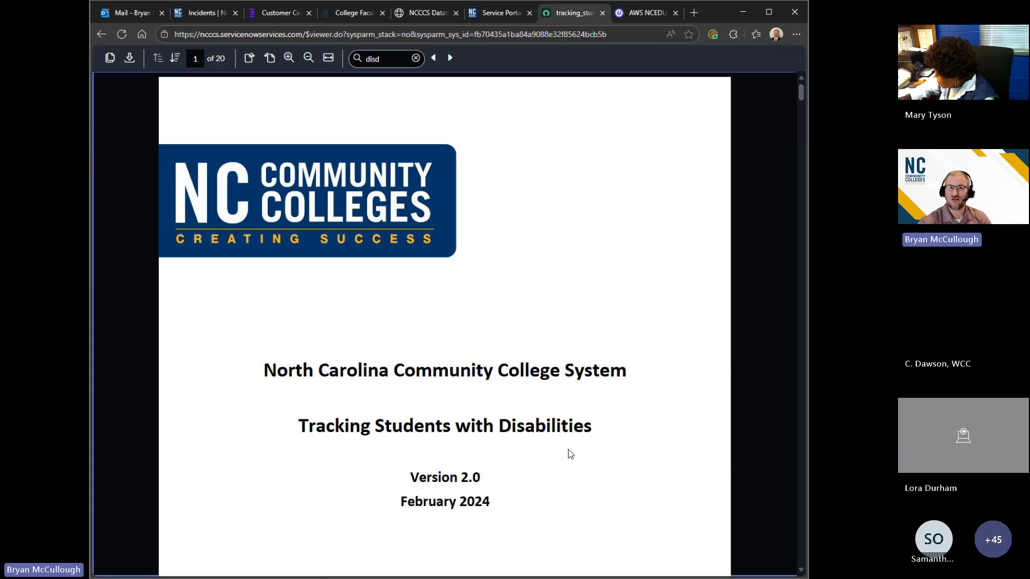
pyautogui.scroll(-1, 570, 454)
pyautogui.scroll(-1, 571, 454)
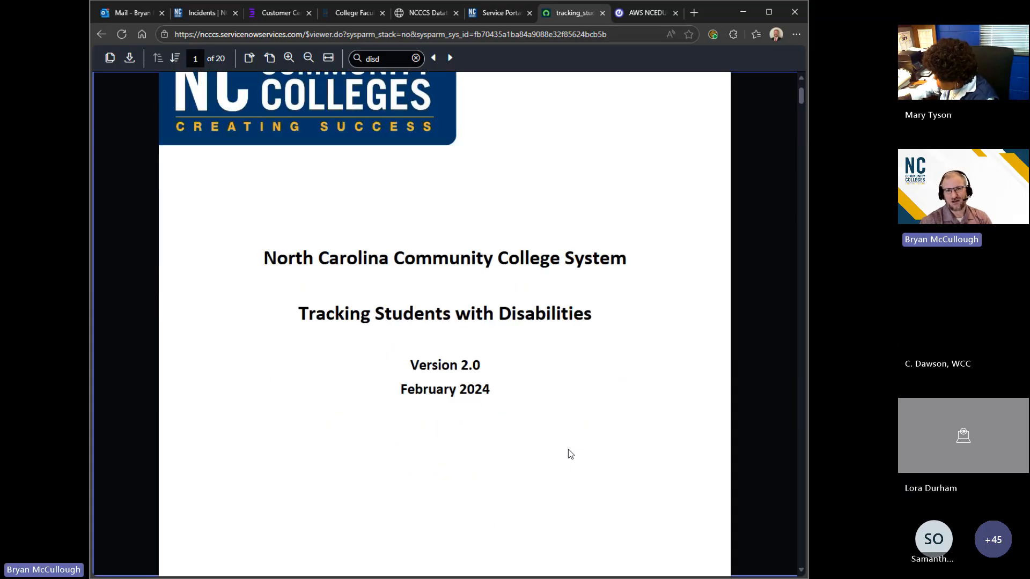